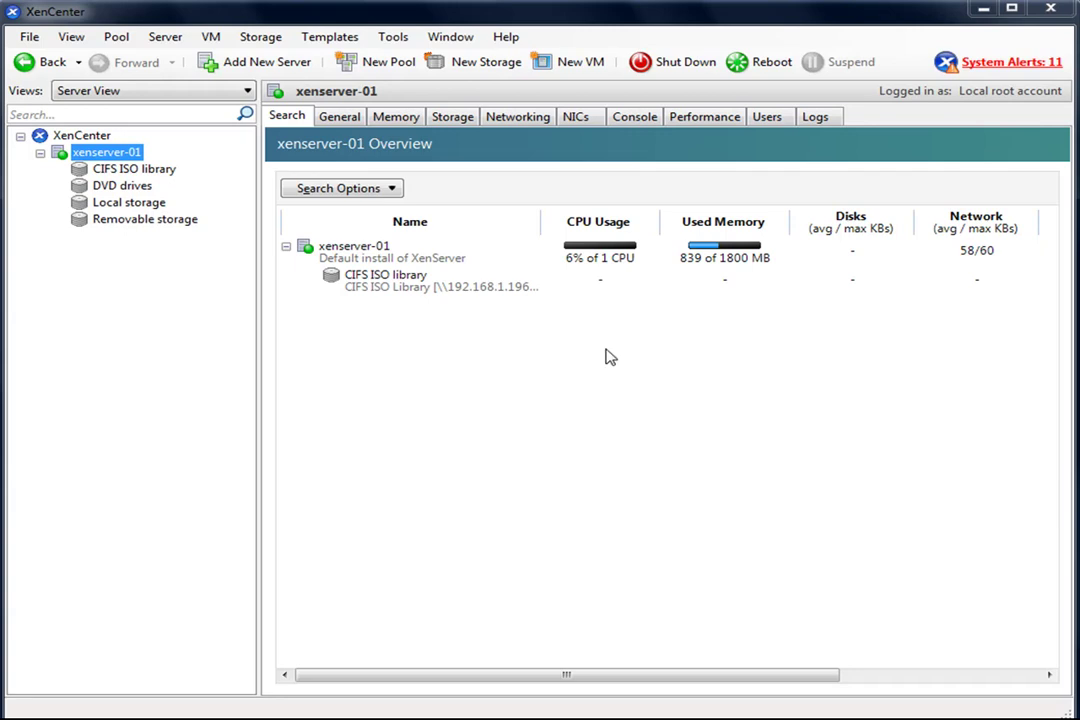
# - Detach the CIFS ISO library from xenserver-01
pyautogui.click(126, 170)
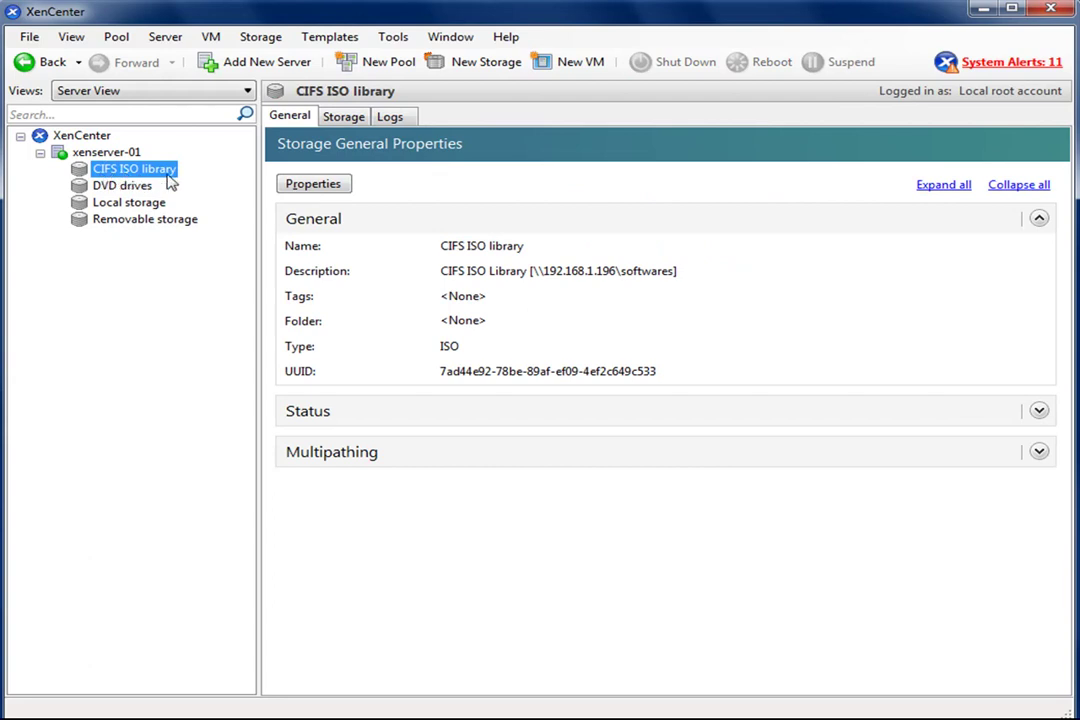
pyautogui.rightClick(164, 177)
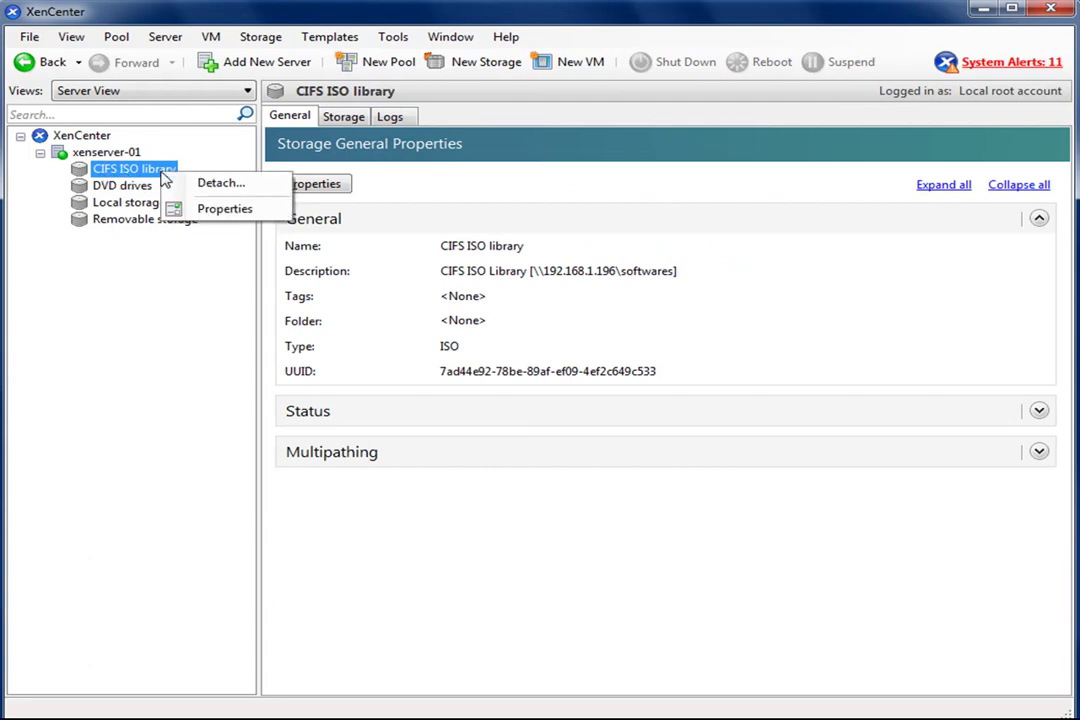
pyautogui.click(245, 188)
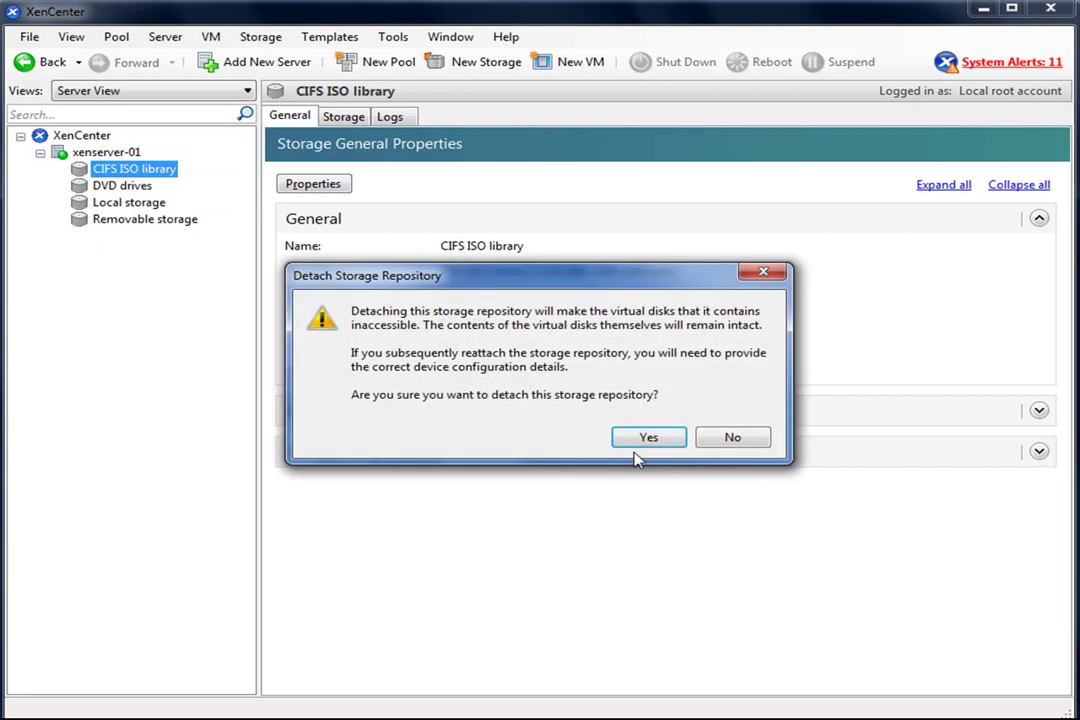
pyautogui.click(641, 438)
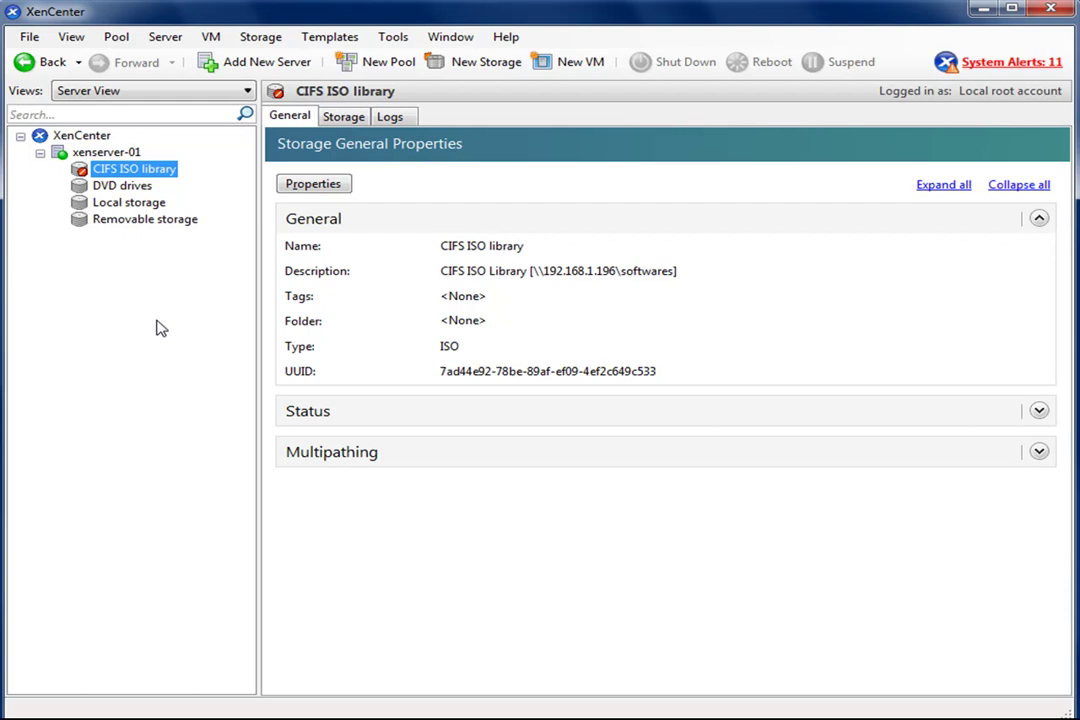
# - Permanently forget the detached CIFS ISO library
pyautogui.rightClick(167, 169)
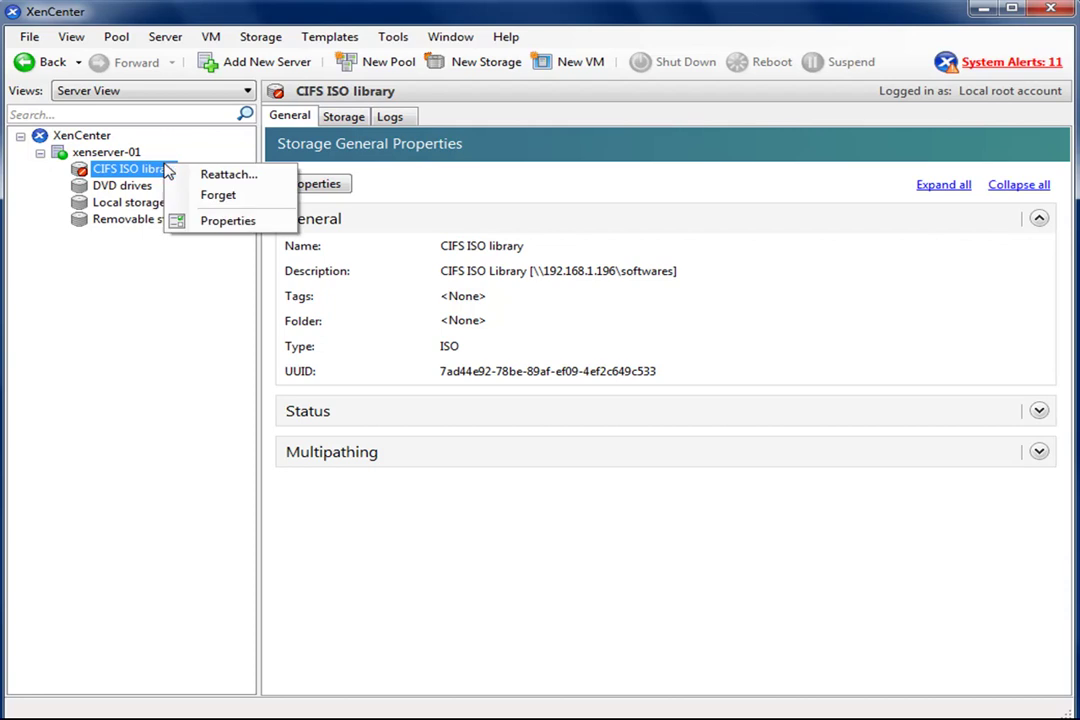
pyautogui.click(220, 196)
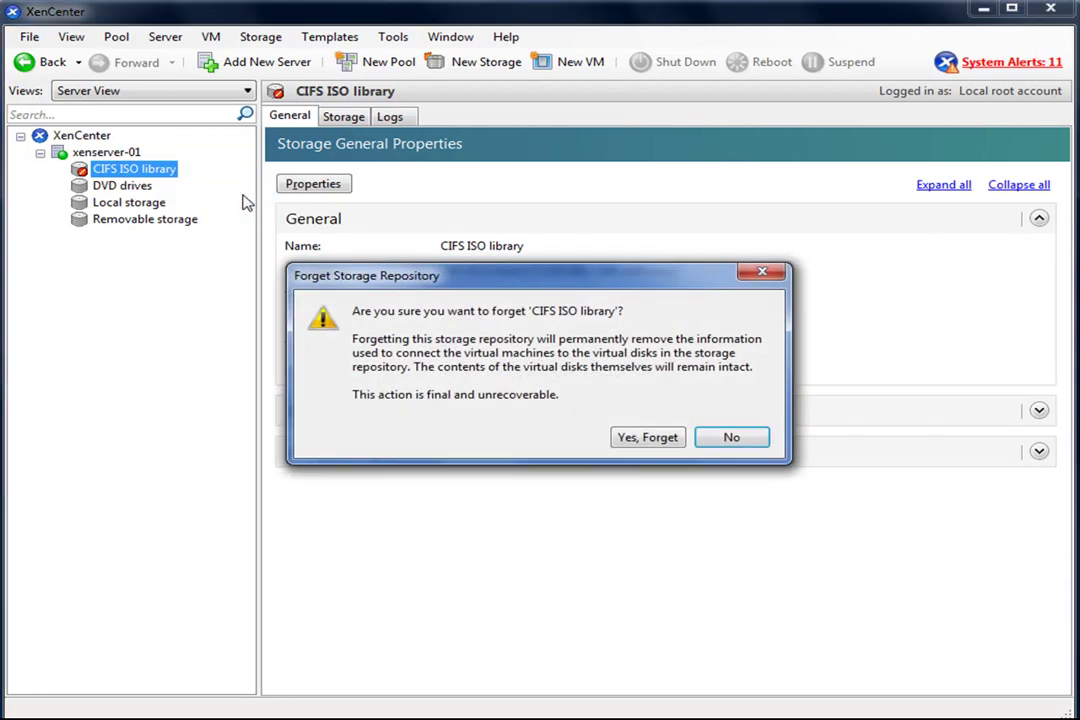
pyautogui.click(650, 440)
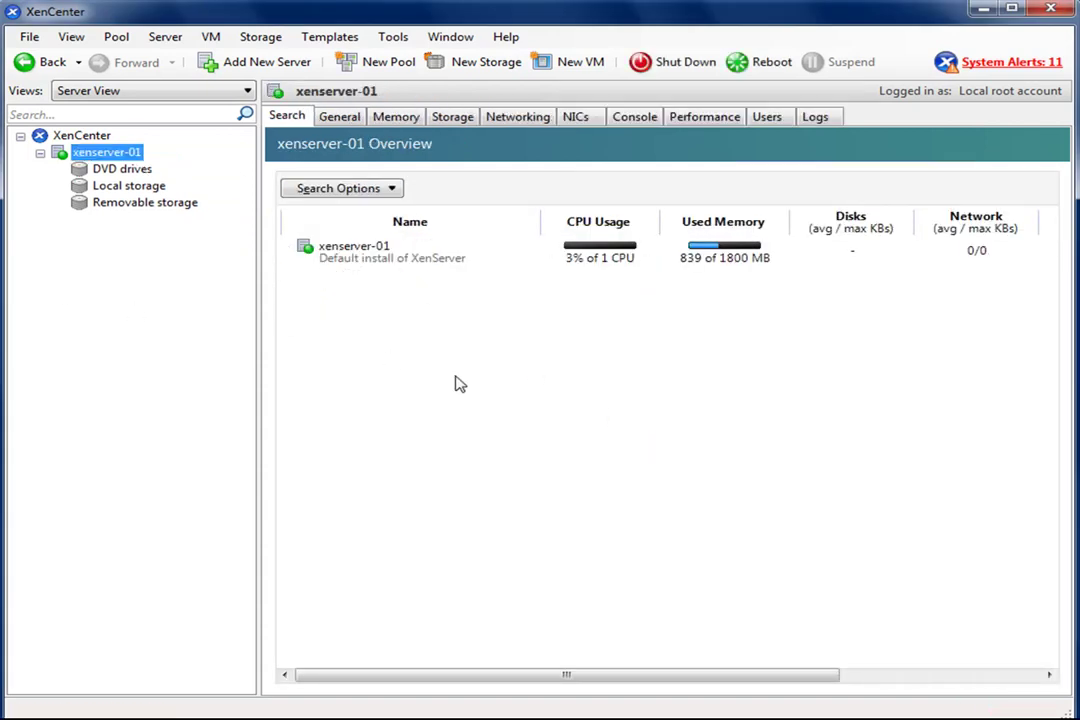
# - Add server 192.168.1.11 as root with its password, bringing in xenserver-02
pyautogui.click(97, 139)
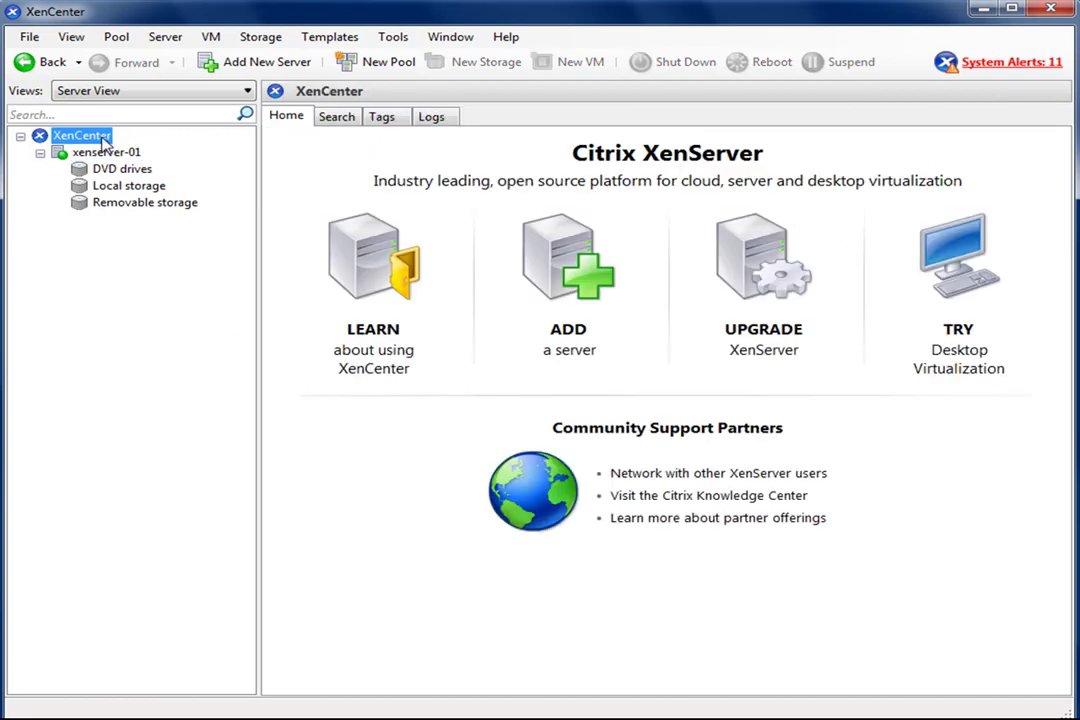
pyautogui.click(565, 335)
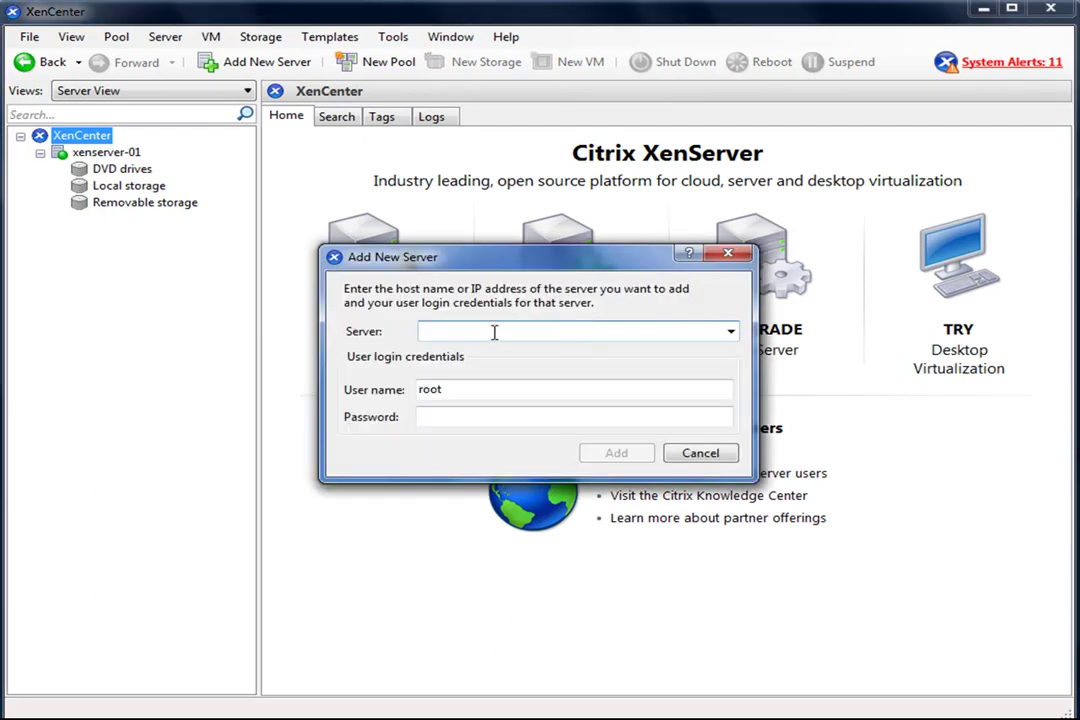
pyautogui.write('192.168.1')
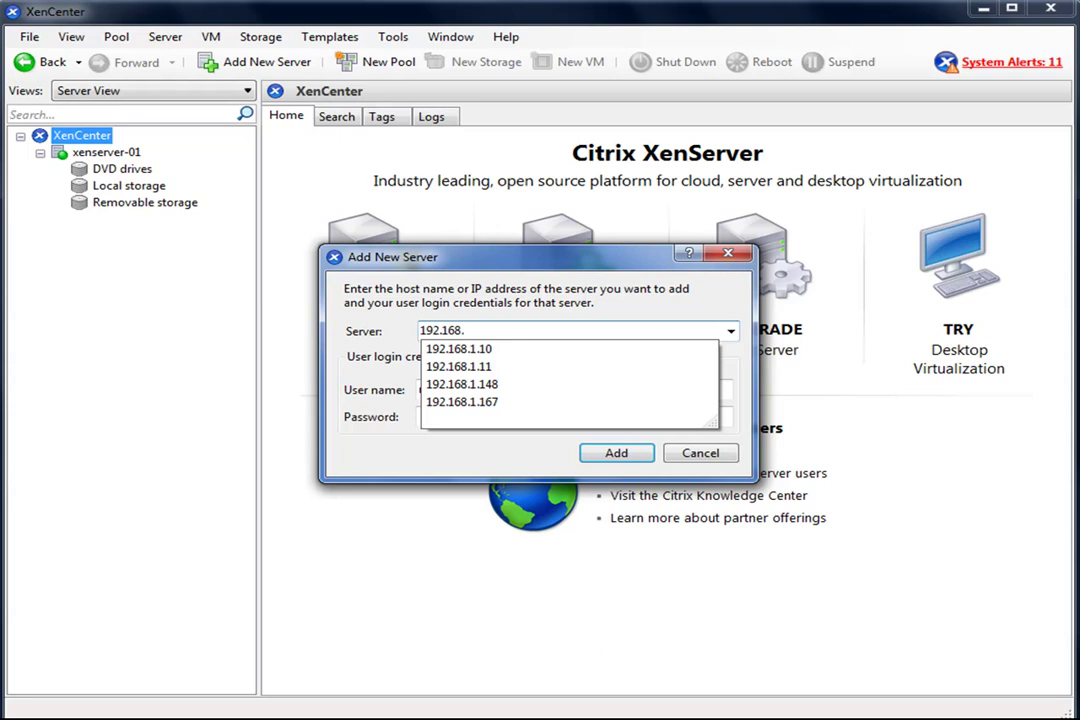
pyautogui.write('.11')
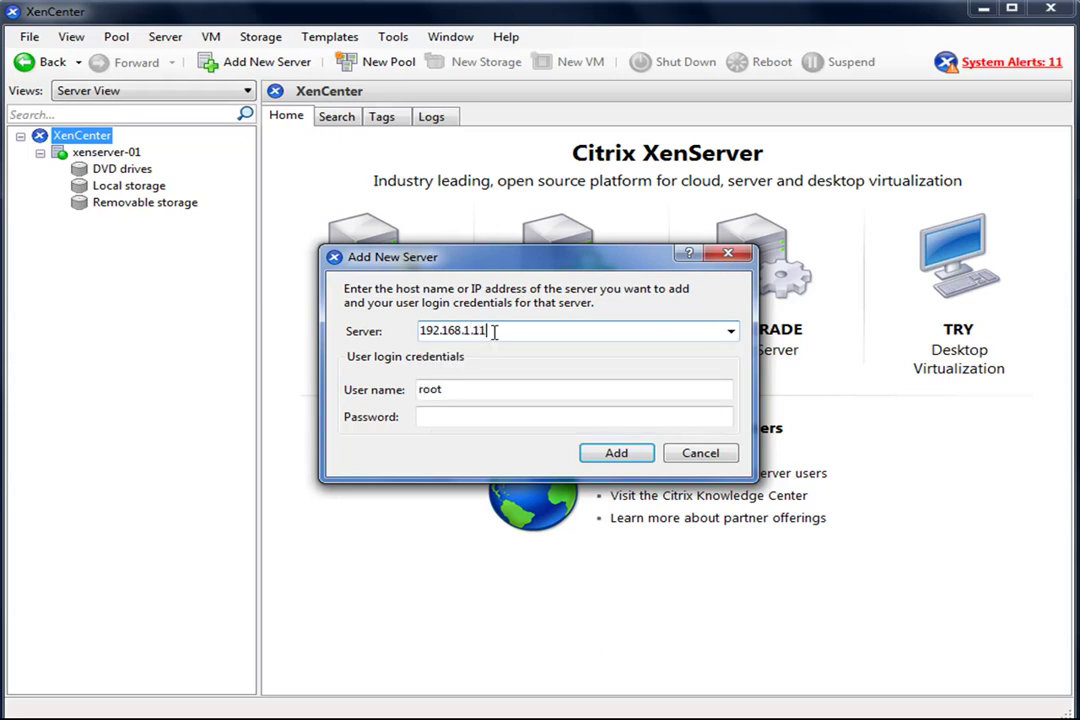
pyautogui.click(512, 419)
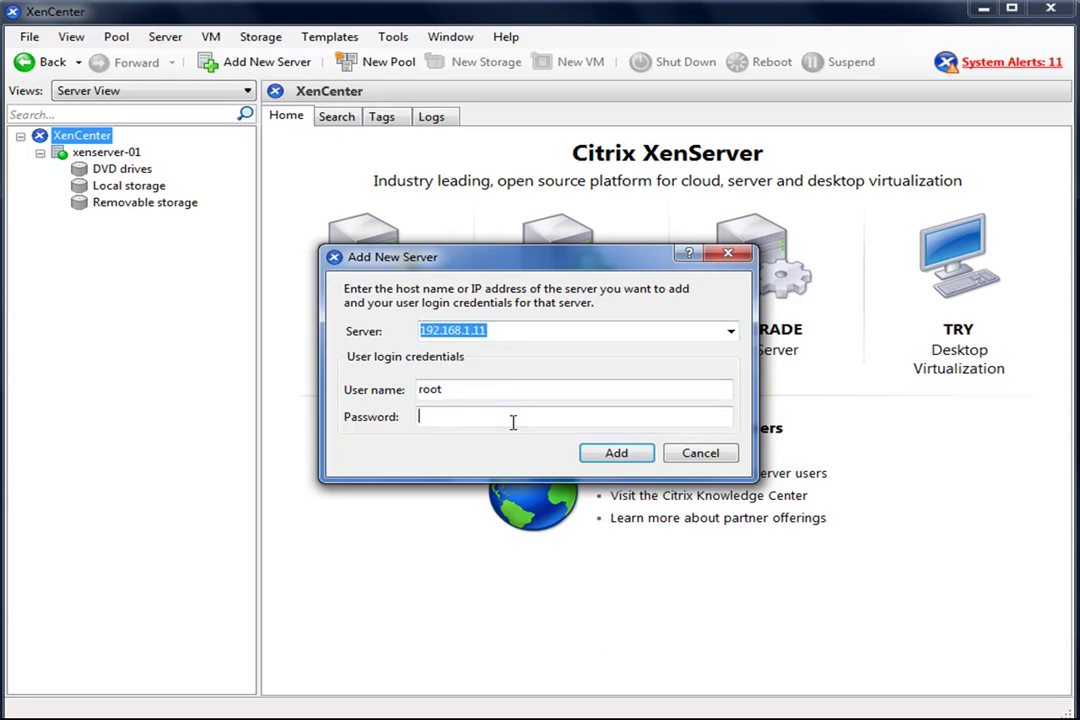
pyautogui.write('12345678')
pyautogui.click(614, 456)
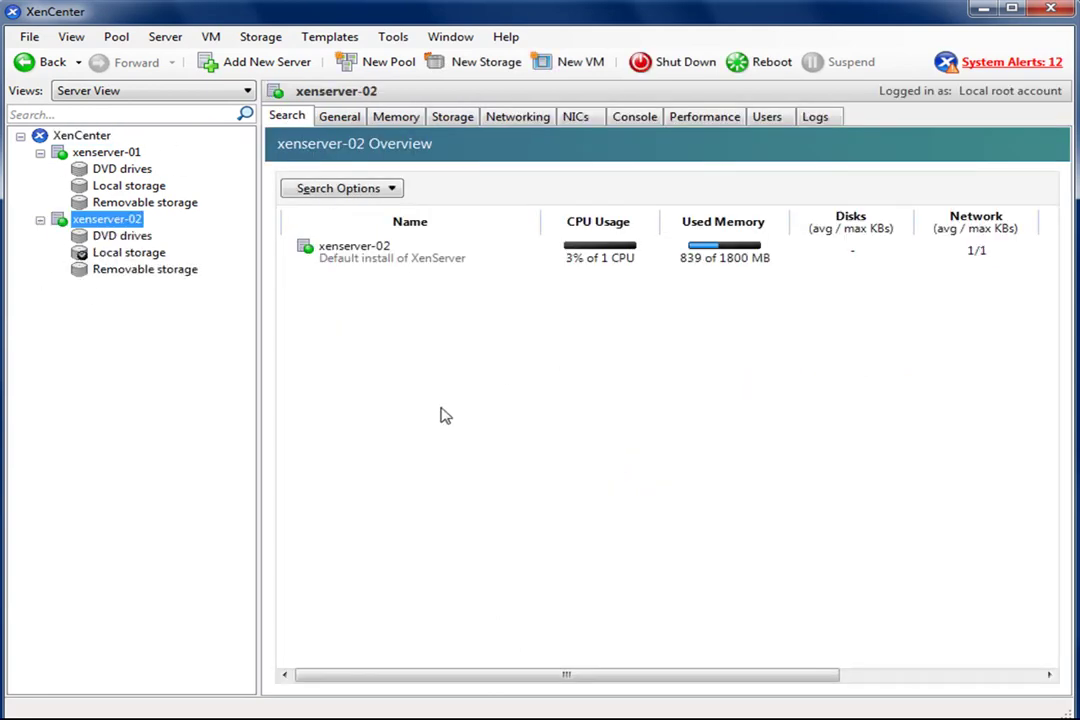
# - Start a new pool from the XenCenter root and name it 'Pool de testes'
pyautogui.click(96, 136)
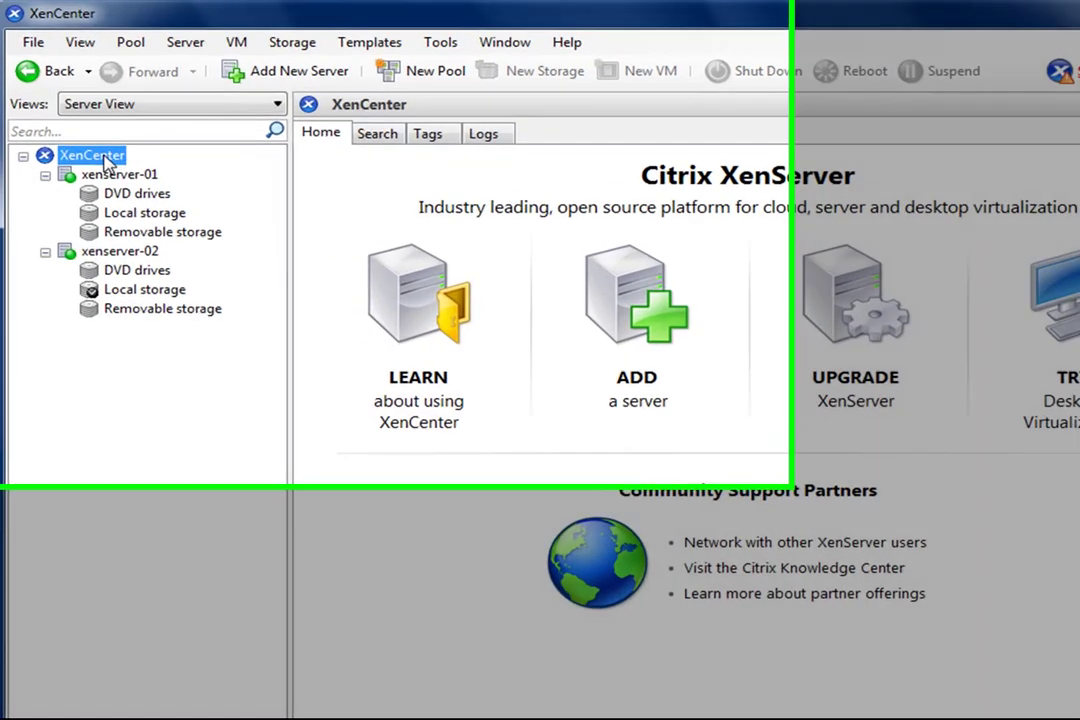
pyautogui.rightClick(92, 137)
pyautogui.click(106, 238)
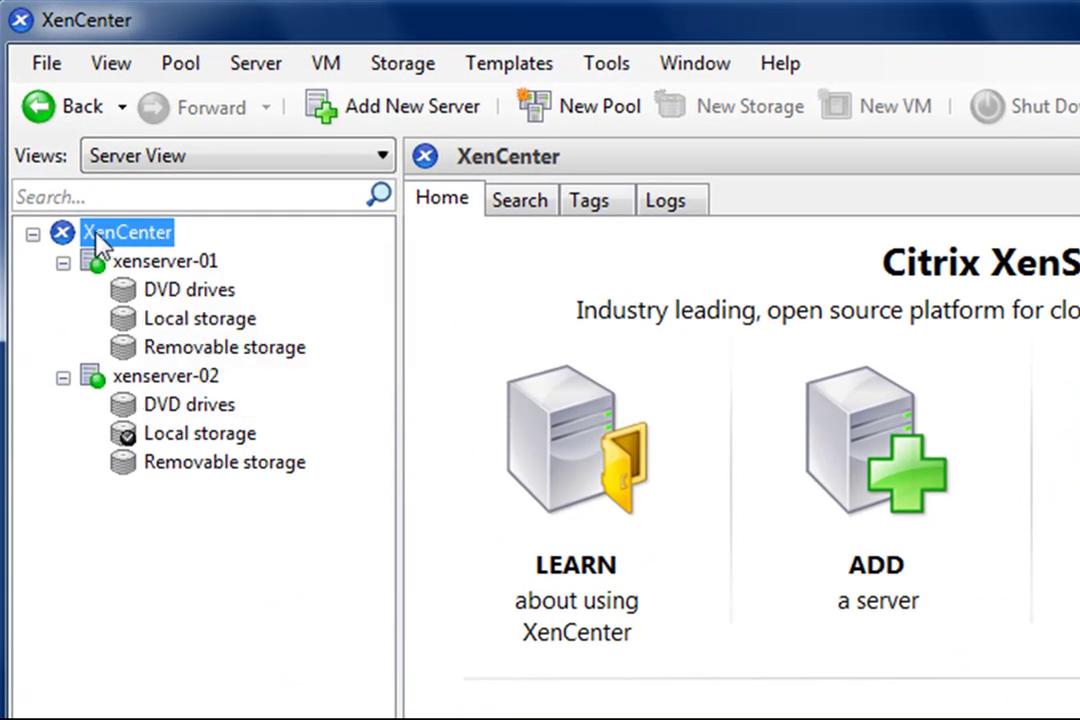
pyautogui.rightClick(166, 232)
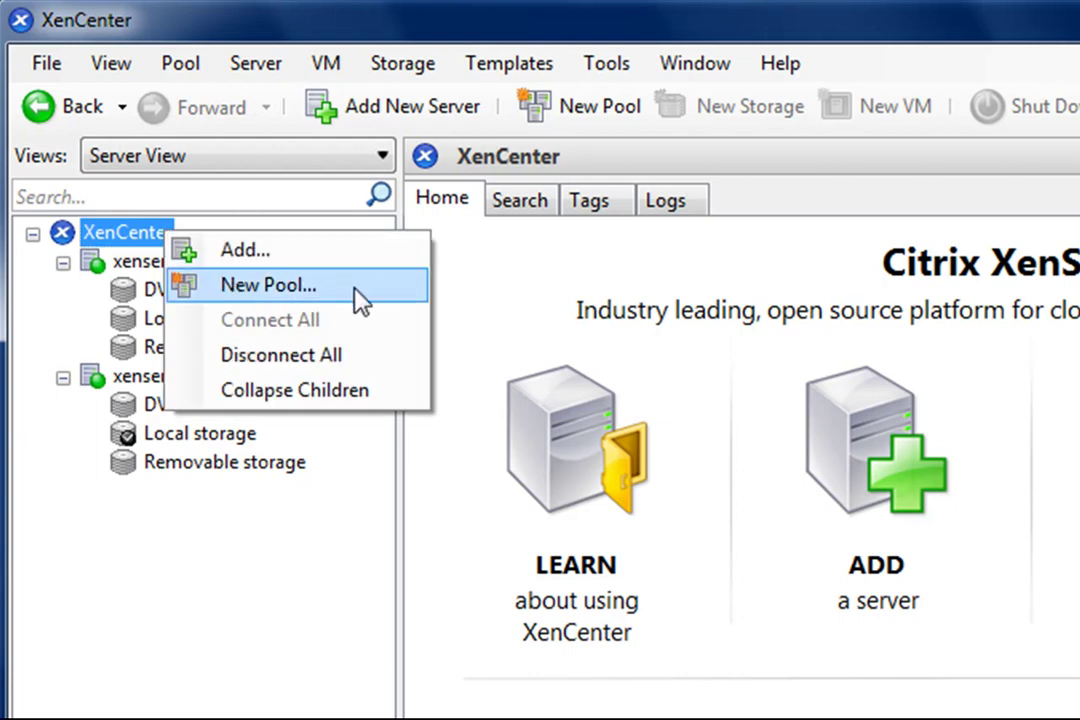
pyautogui.click(343, 291)
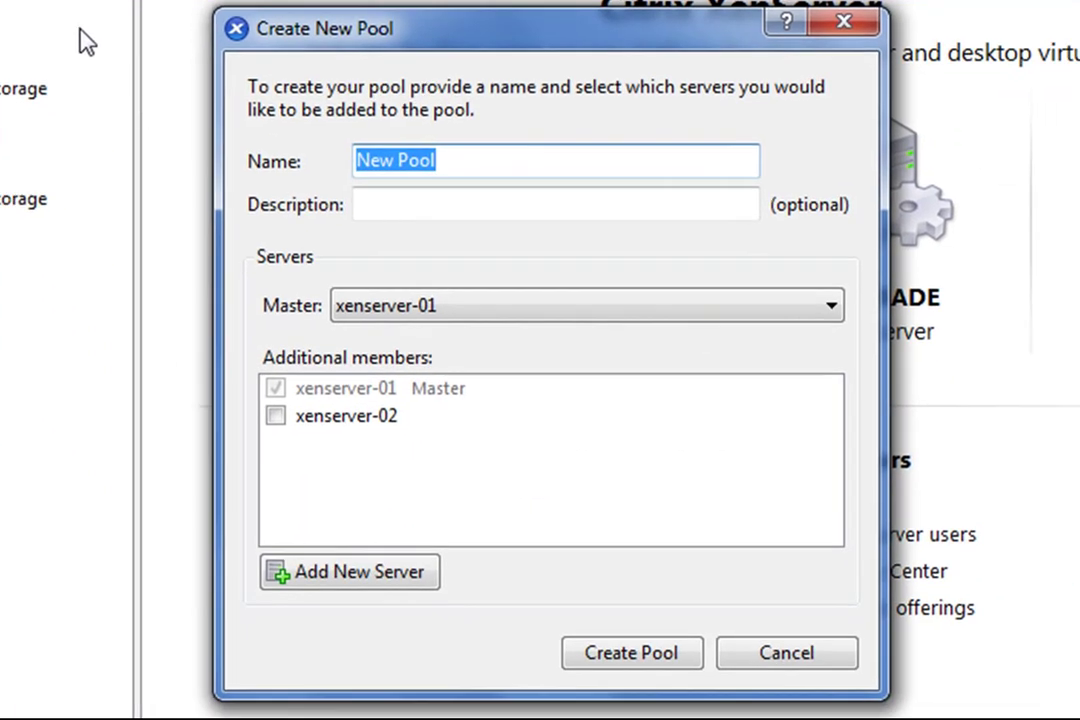
pyautogui.click(501, 159)
pyautogui.moveTo(501, 159); pyautogui.dragTo(348, 172)
pyautogui.write('Poo')
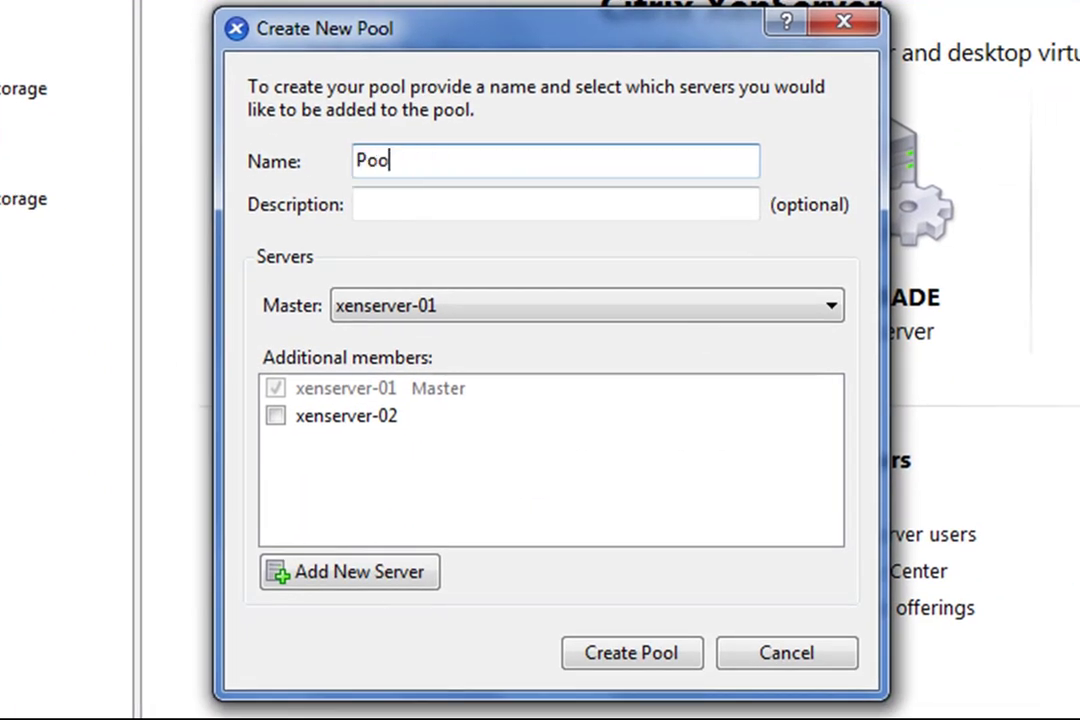
pyautogui.write('l de testes')
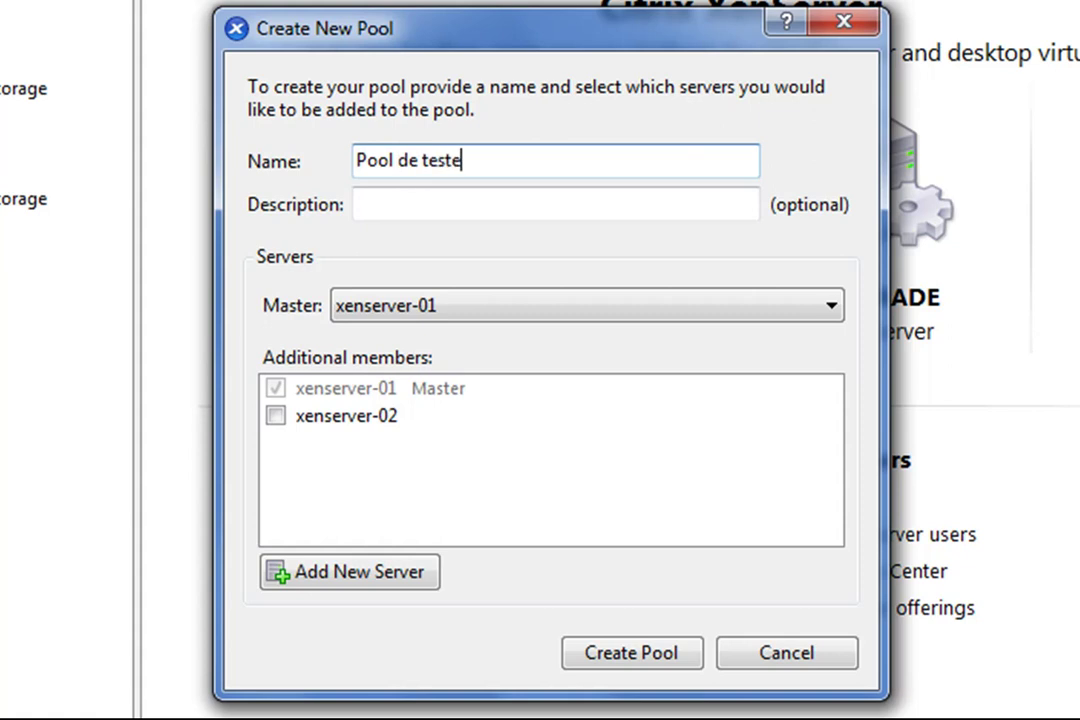
# - Keep xenserver-01 as master, add xenserver-02 as member, and create the pool
pyautogui.click(527, 212)
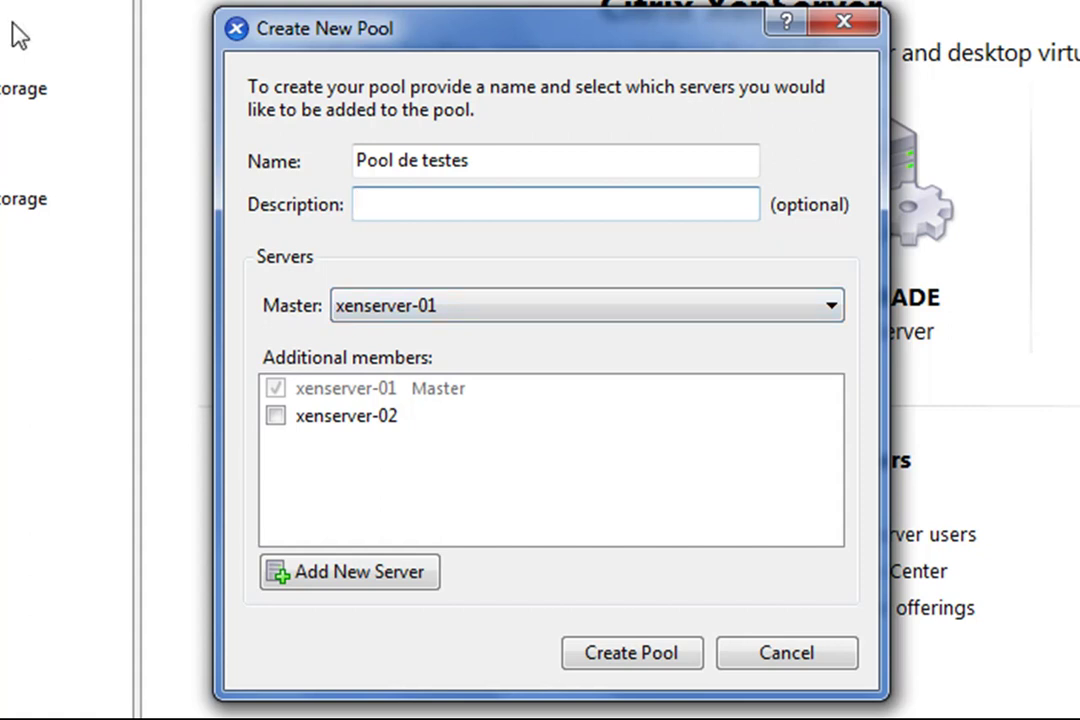
pyautogui.click(831, 312)
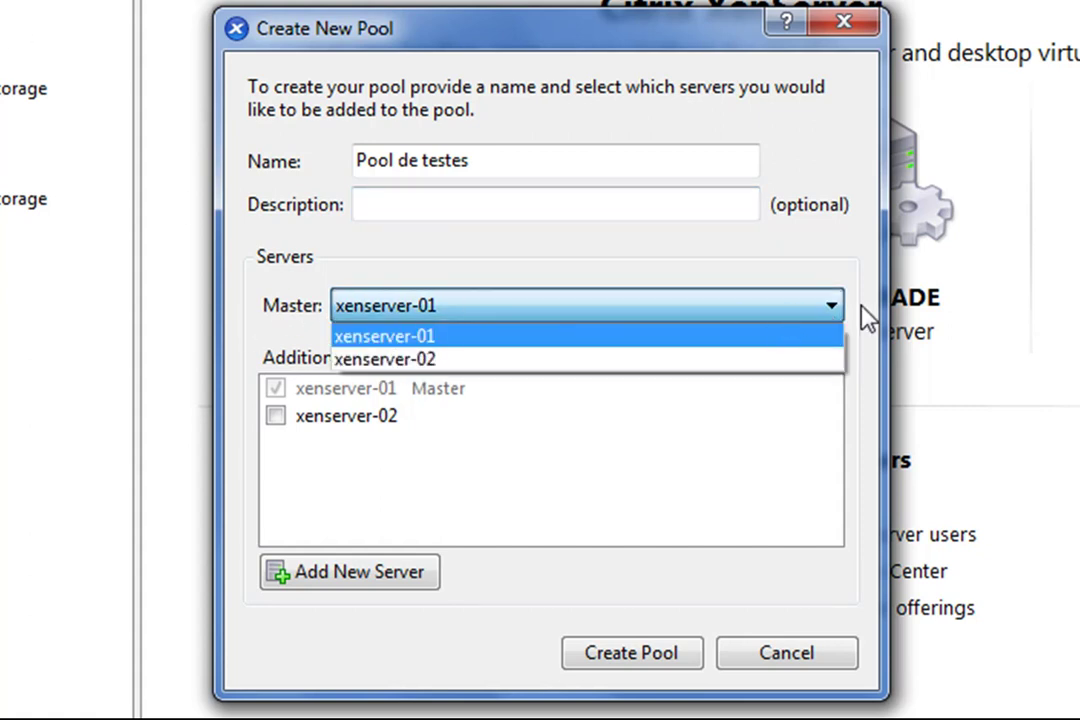
pyautogui.click(834, 312)
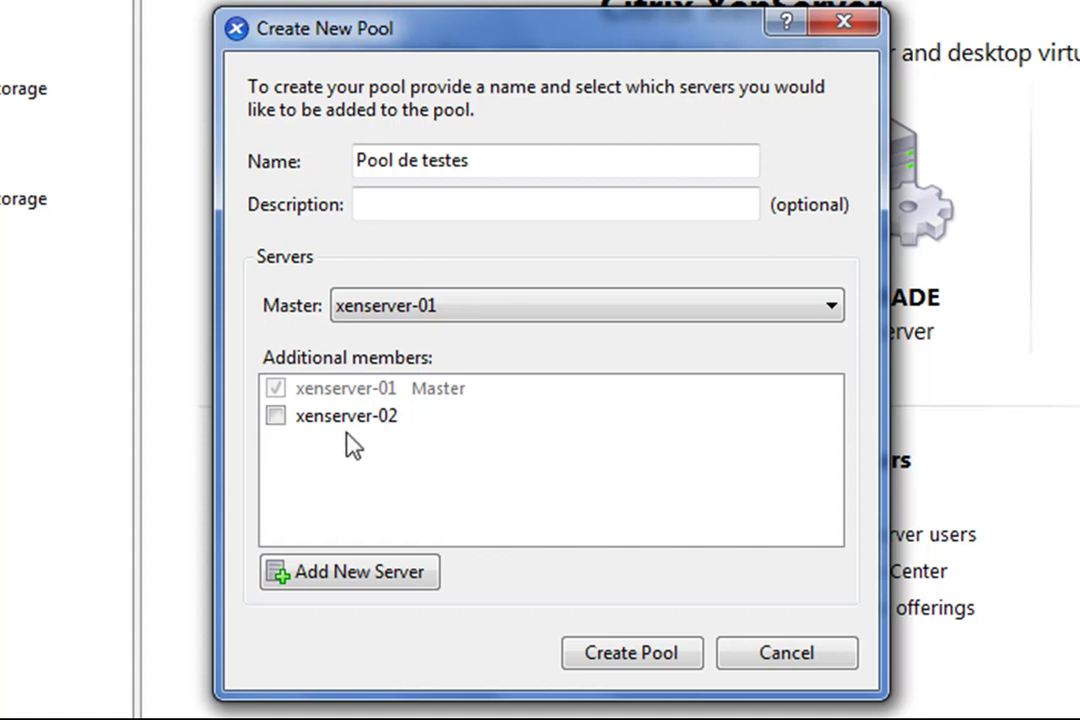
pyautogui.click(277, 417)
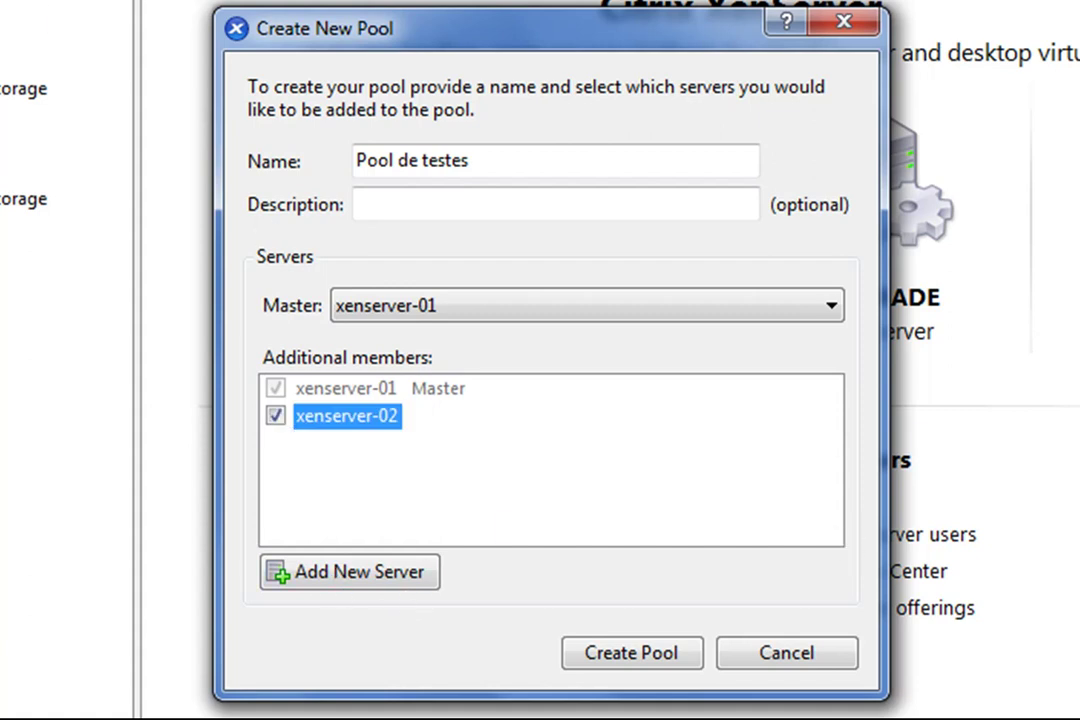
pyautogui.click(390, 585)
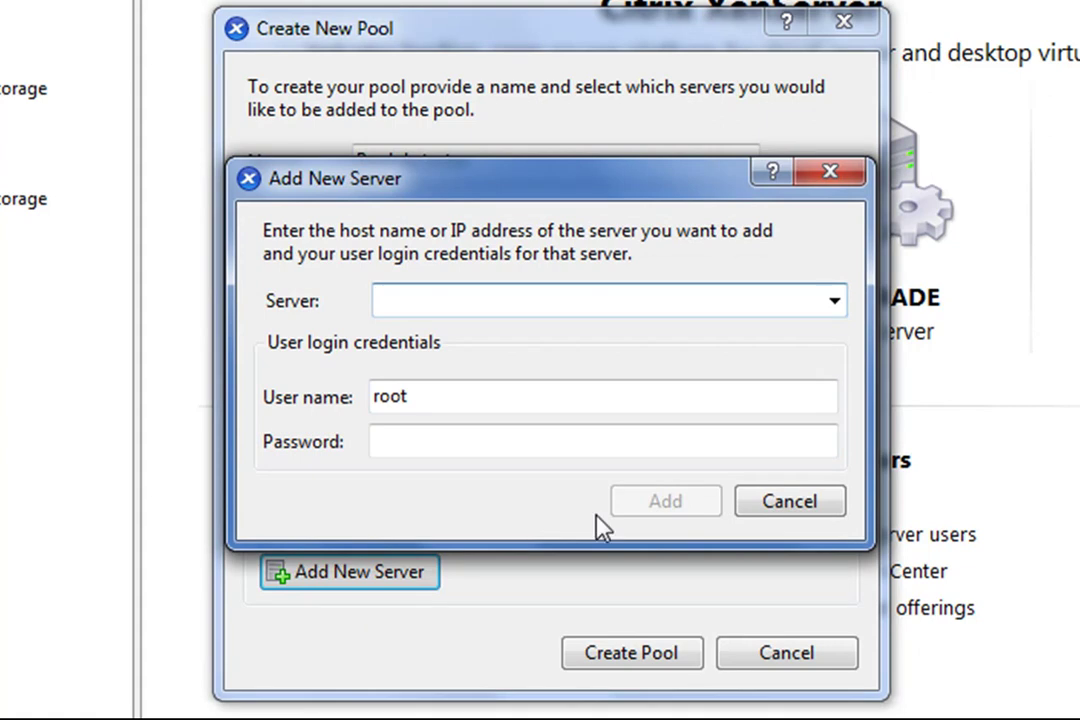
pyautogui.click(779, 505)
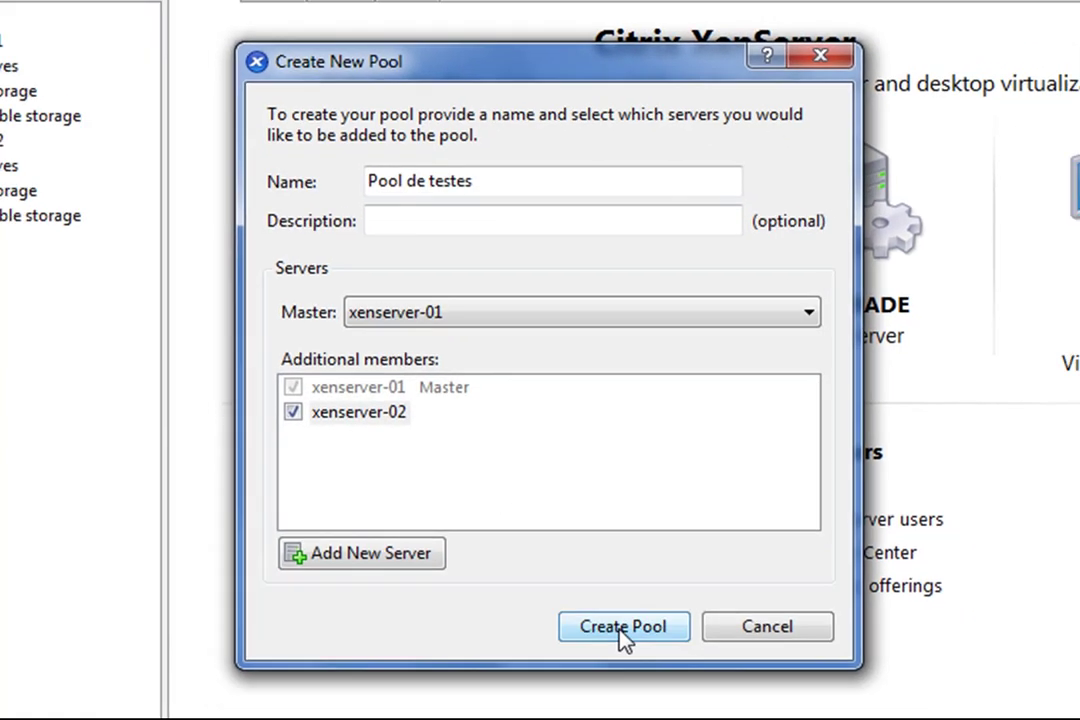
pyautogui.click(630, 655)
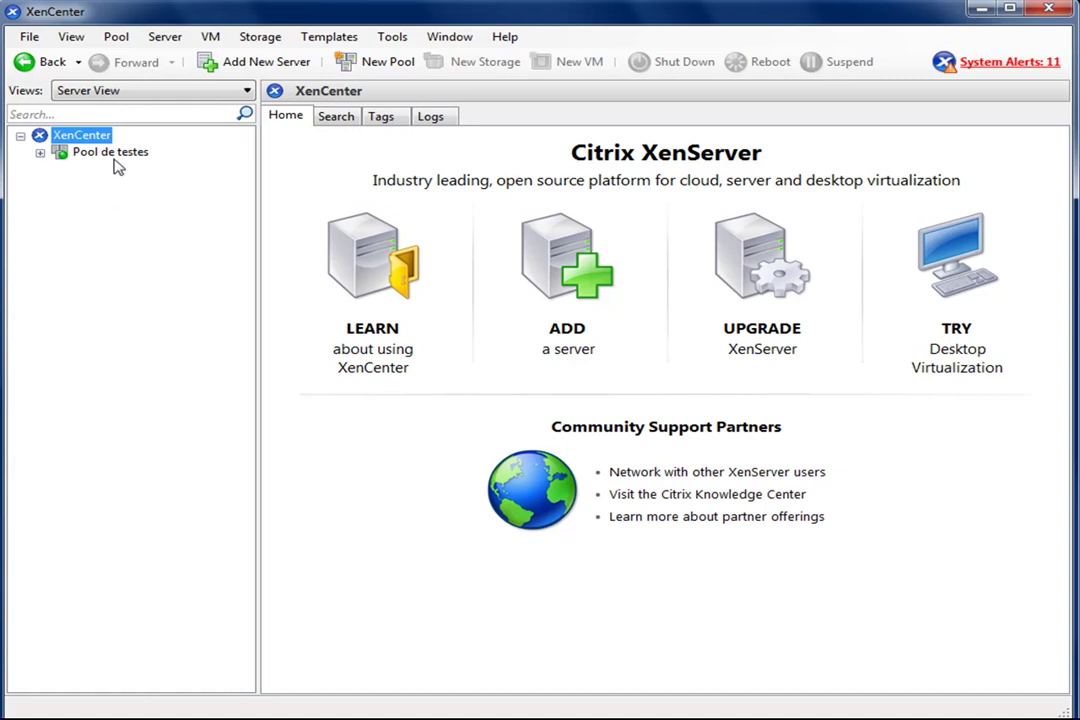
# - Expand Pool de testes and both servers in the tree to show their storage
pyautogui.click(40, 152)
pyautogui.click(125, 169)
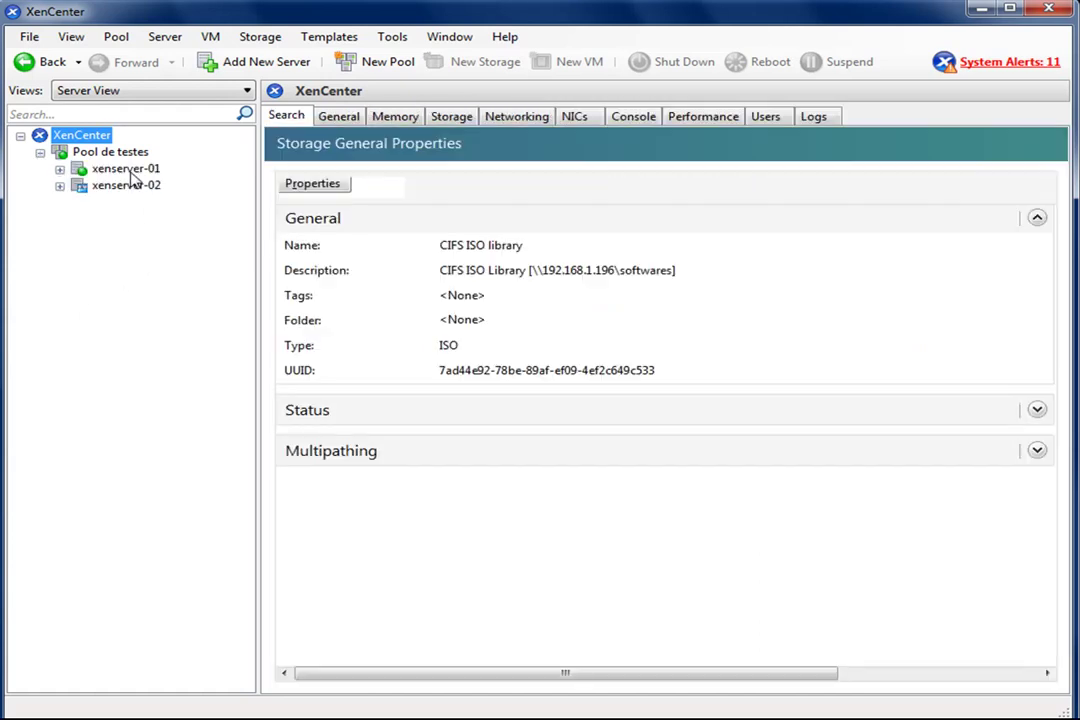
pyautogui.click(59, 171)
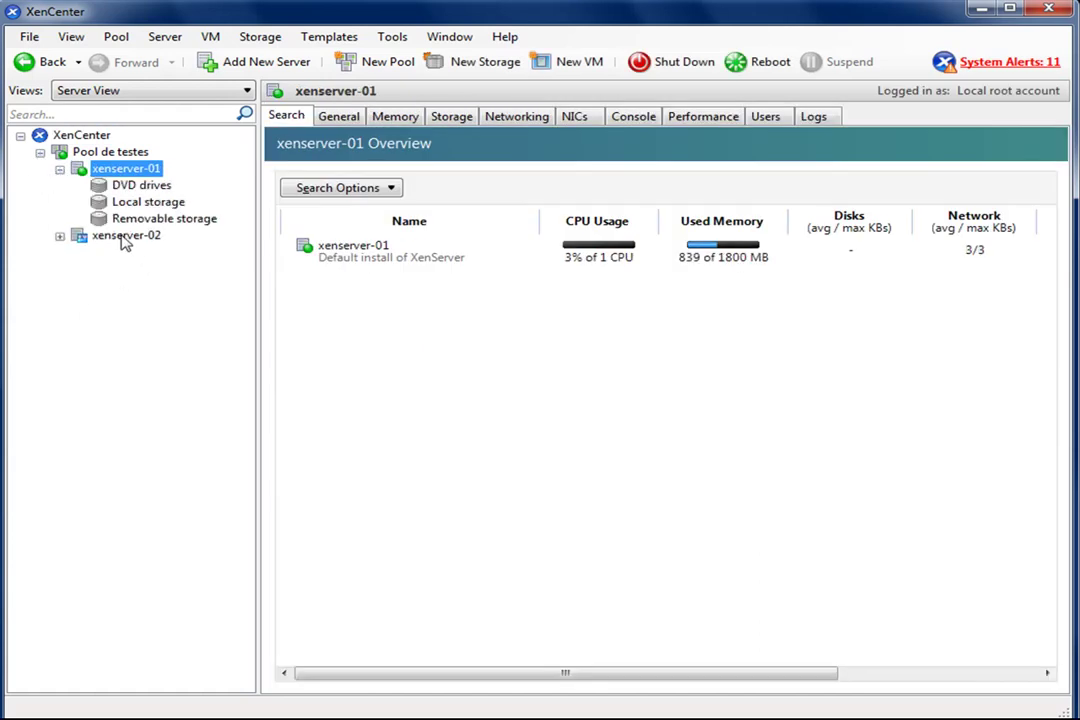
pyautogui.click(60, 238)
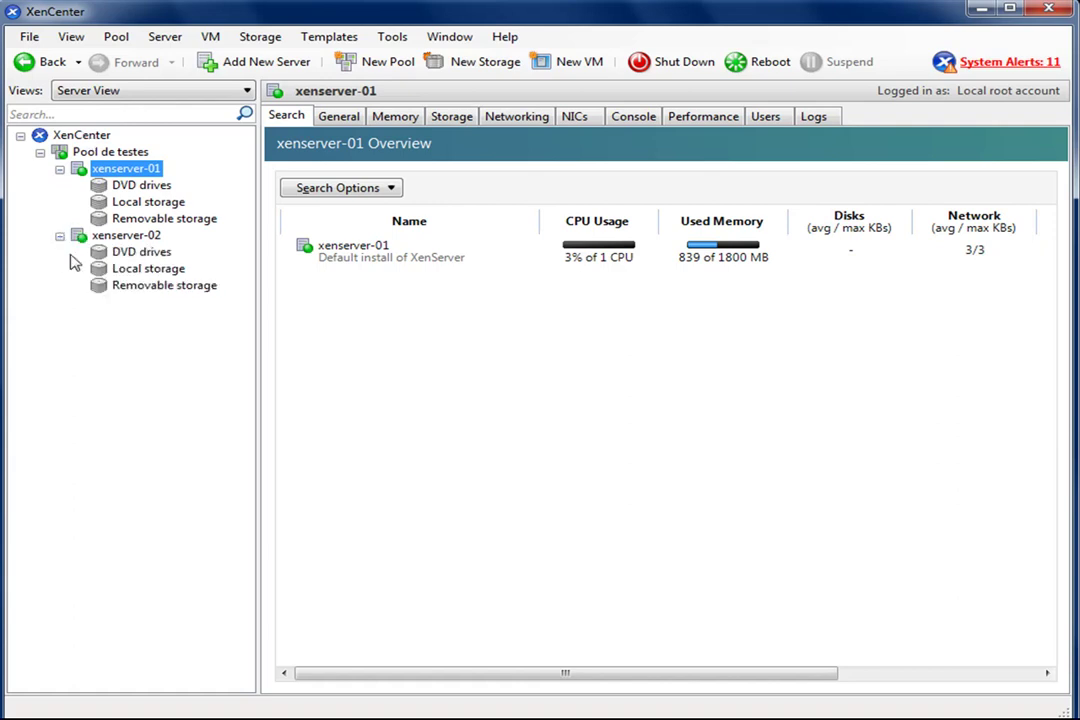
pyautogui.click(90, 153)
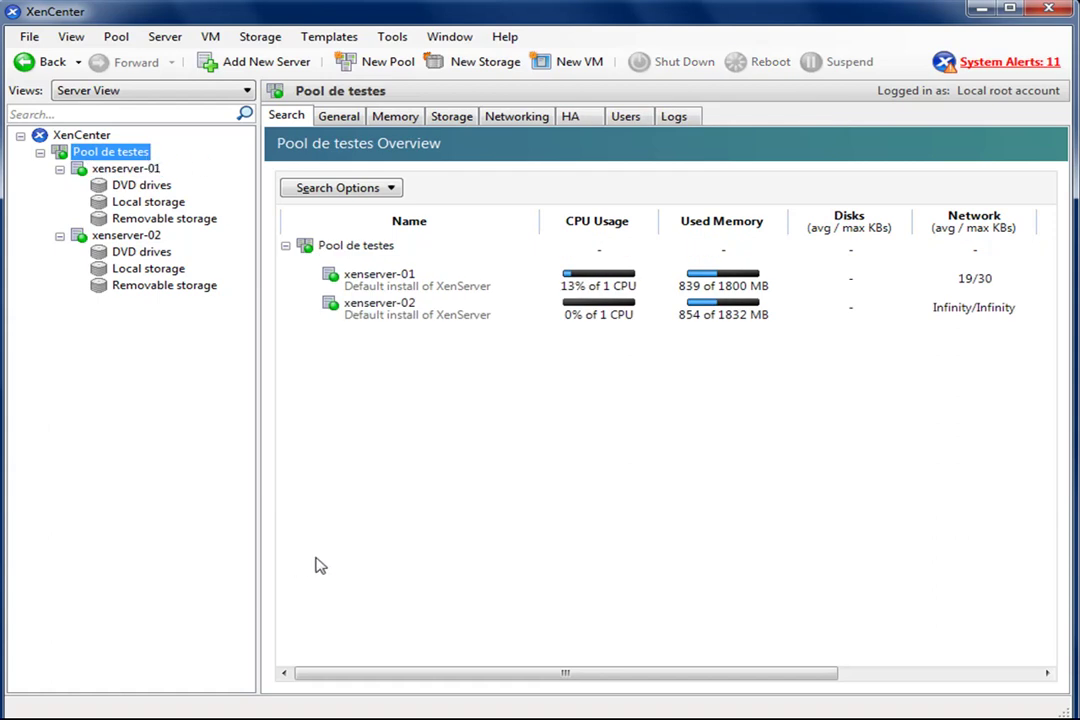
# - Review the pool's general, memory, storage, networking, HA, users and logs tabs
pyautogui.click(342, 117)
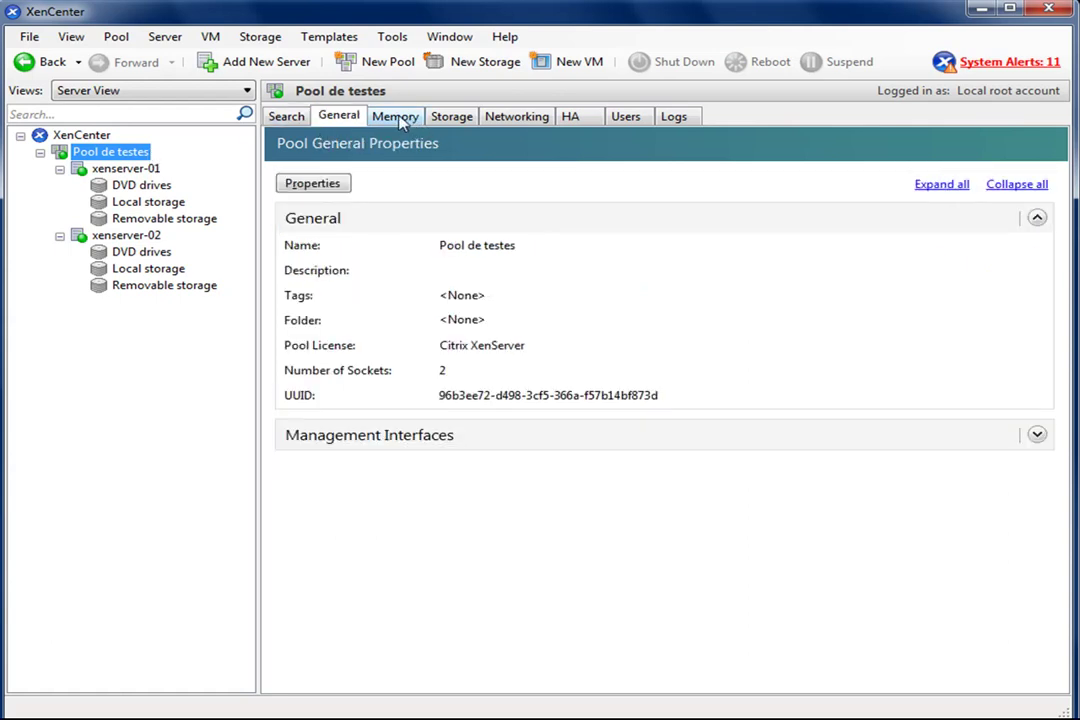
pyautogui.click(395, 117)
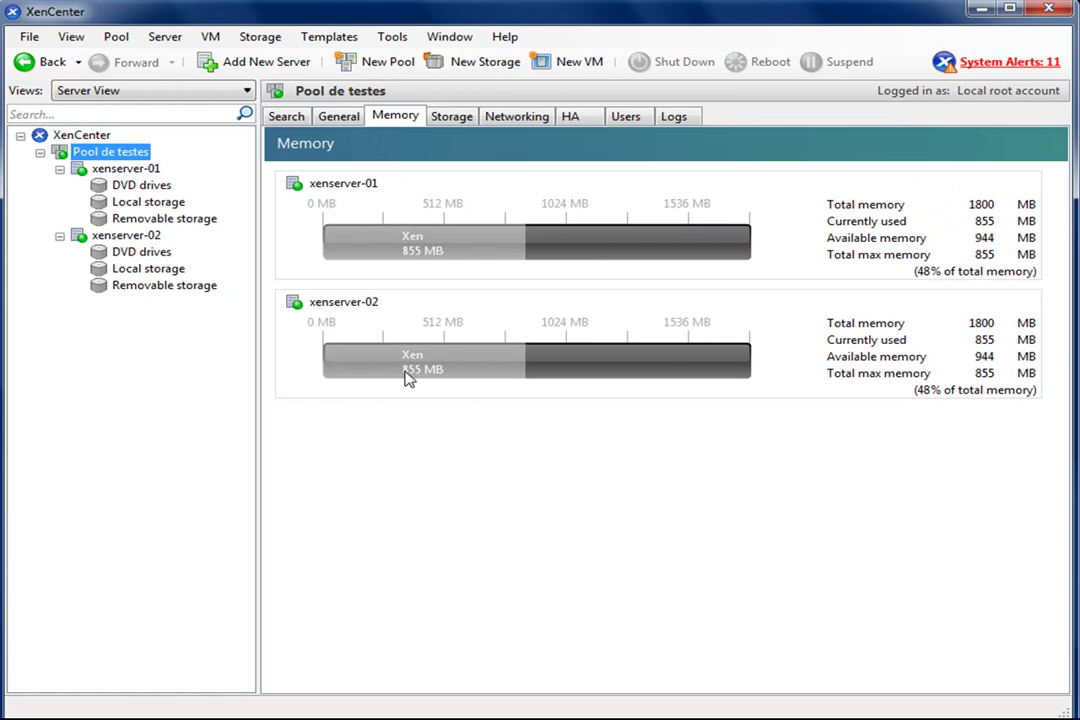
pyautogui.click(460, 118)
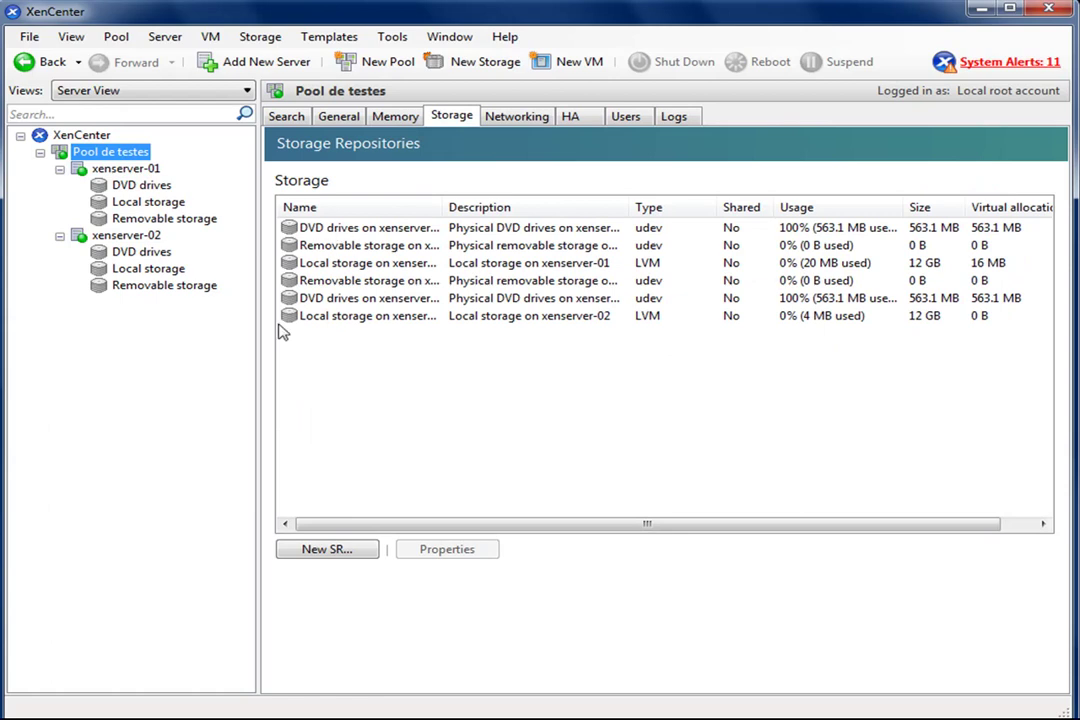
pyautogui.click(516, 118)
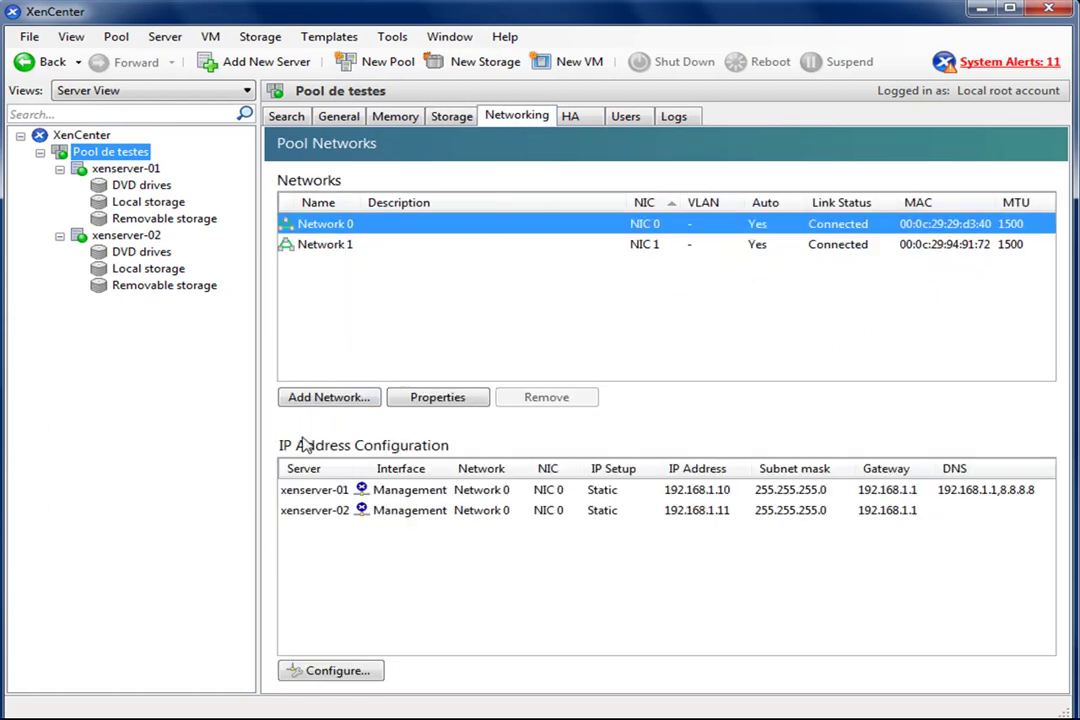
pyautogui.click(572, 118)
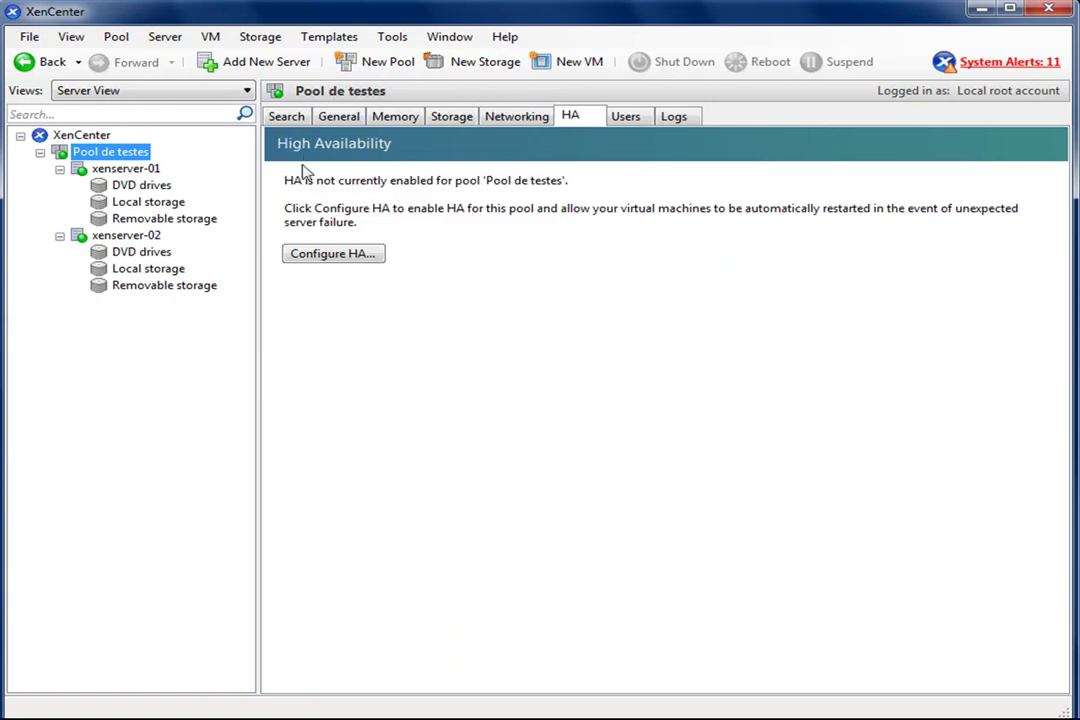
pyautogui.click(620, 117)
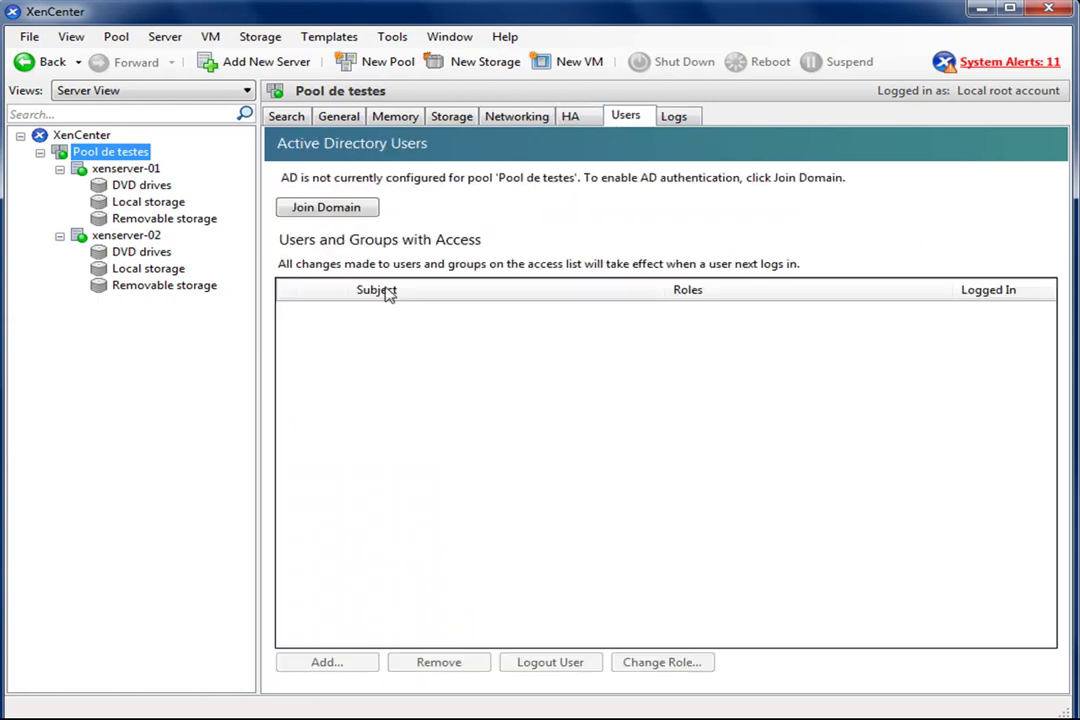
pyautogui.click(673, 118)
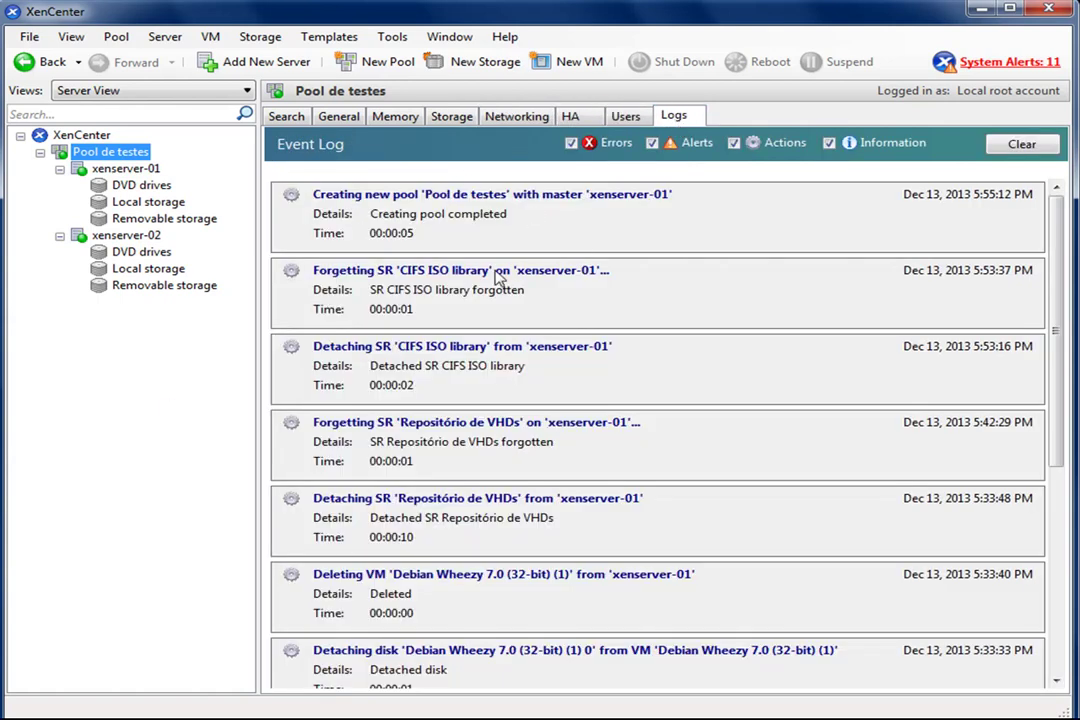
pyautogui.click(282, 117)
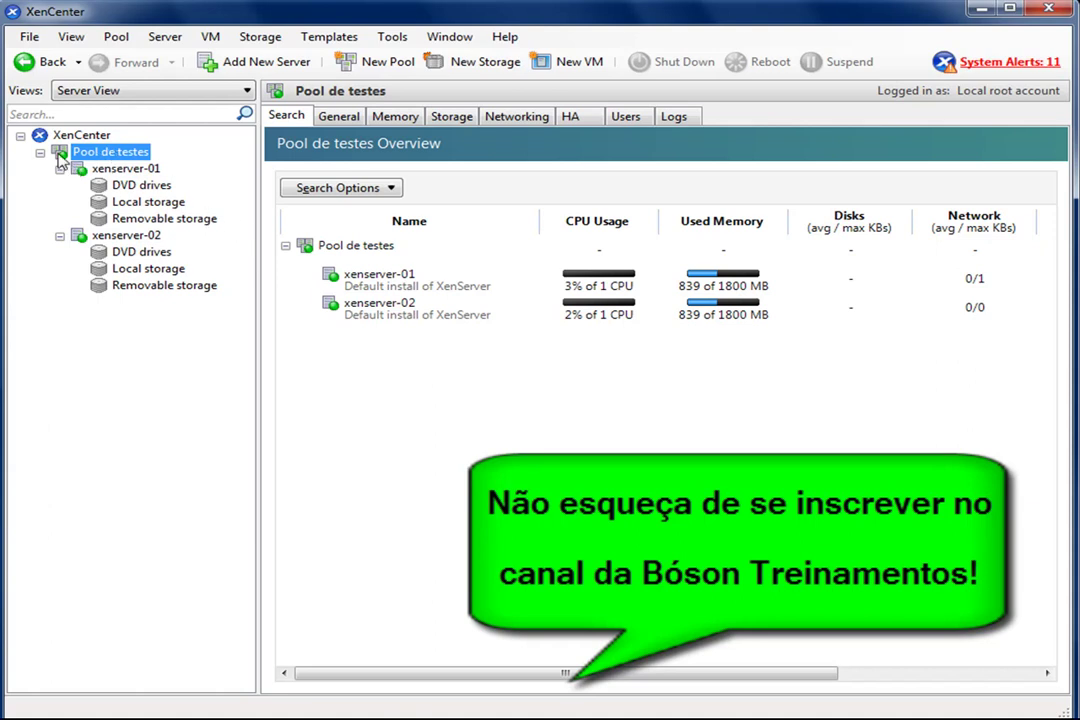
# - Start a new Windows File Sharing (CIFS) ISO library for Pool de testes with the default name
pyautogui.rightClick(124, 153)
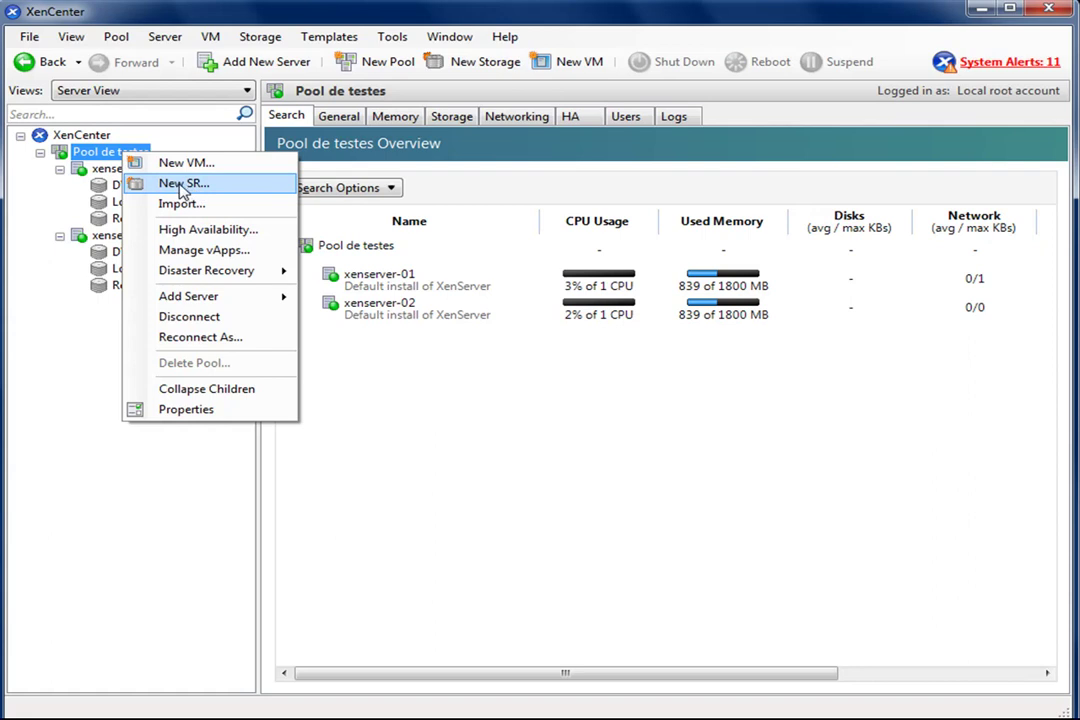
pyautogui.click(222, 188)
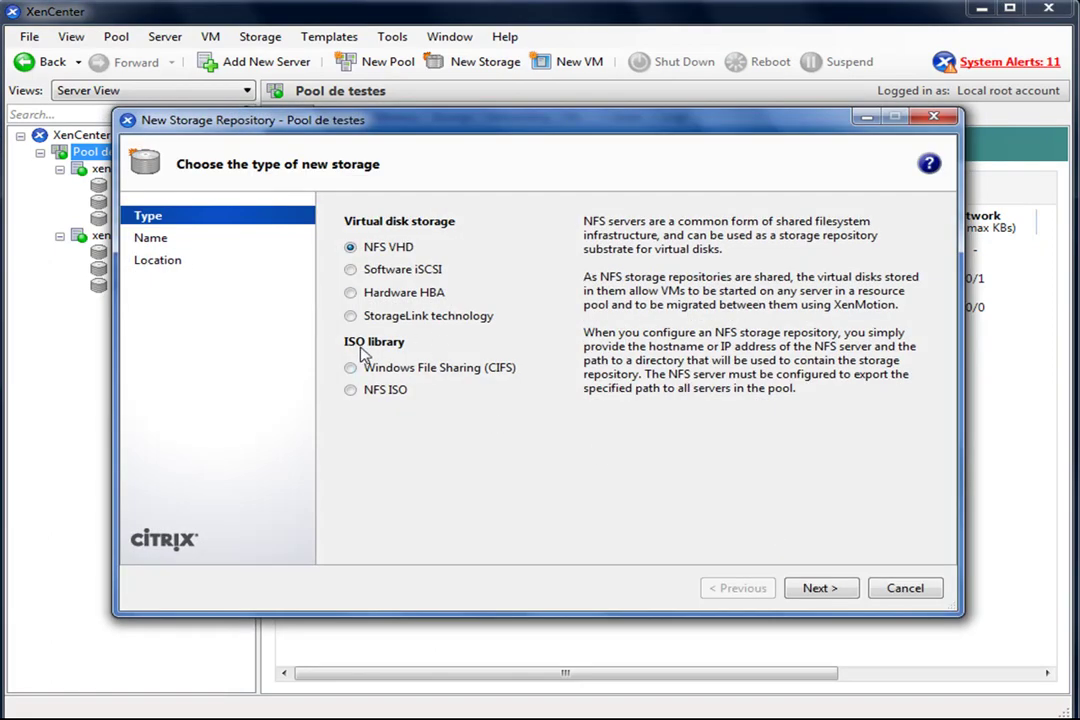
pyautogui.click(421, 370)
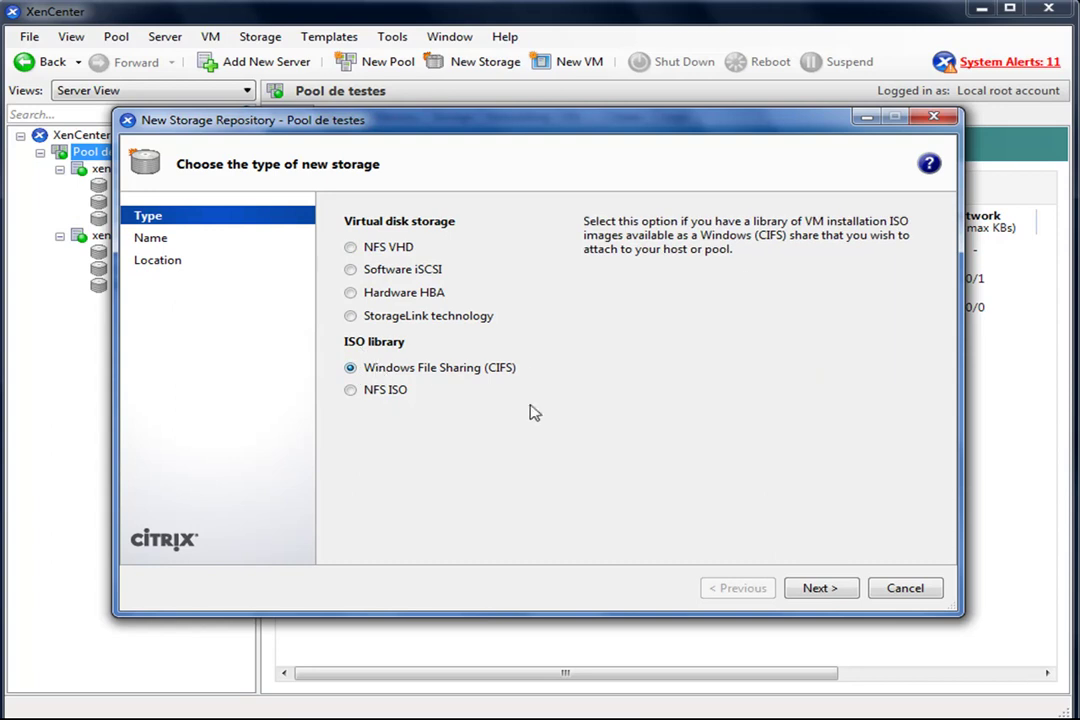
pyautogui.click(815, 588)
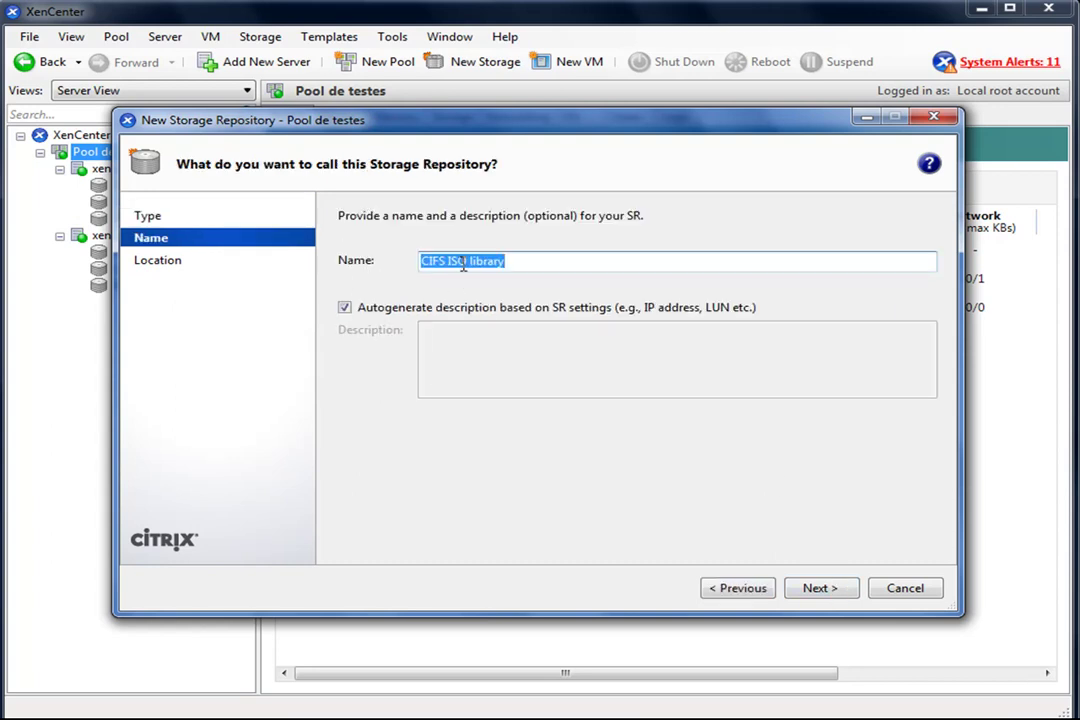
pyautogui.click(822, 588)
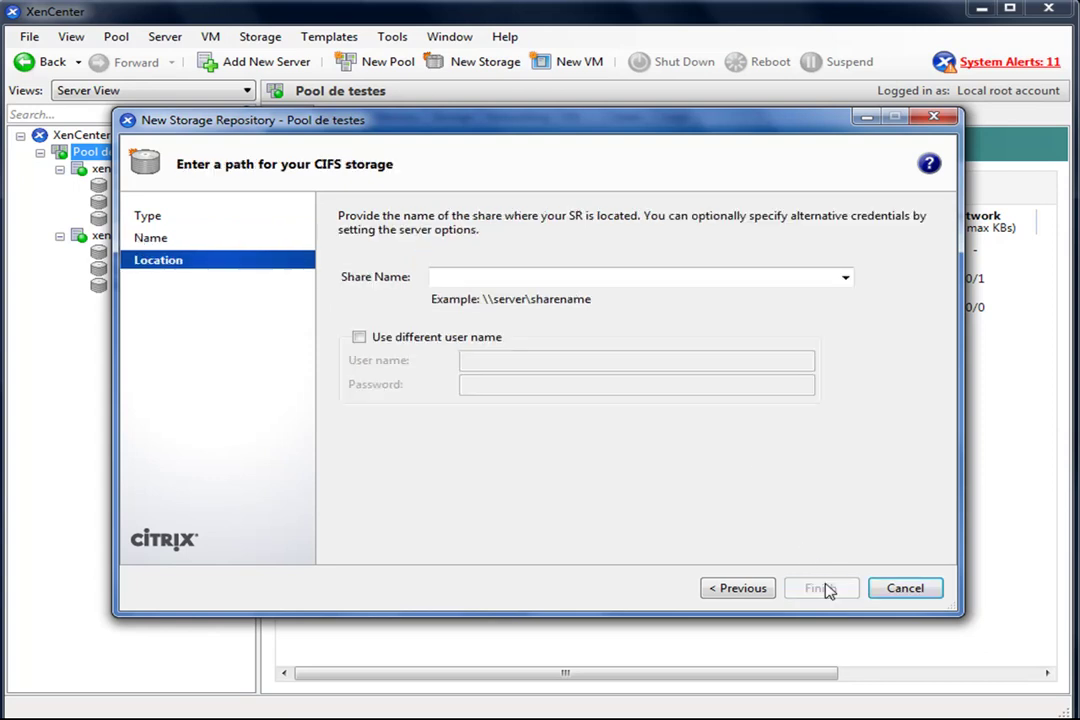
# - Enter share \\192.168.1.196\softwares with a different user name and password, and finish
pyautogui.click(847, 284)
pyautogui.click(846, 280)
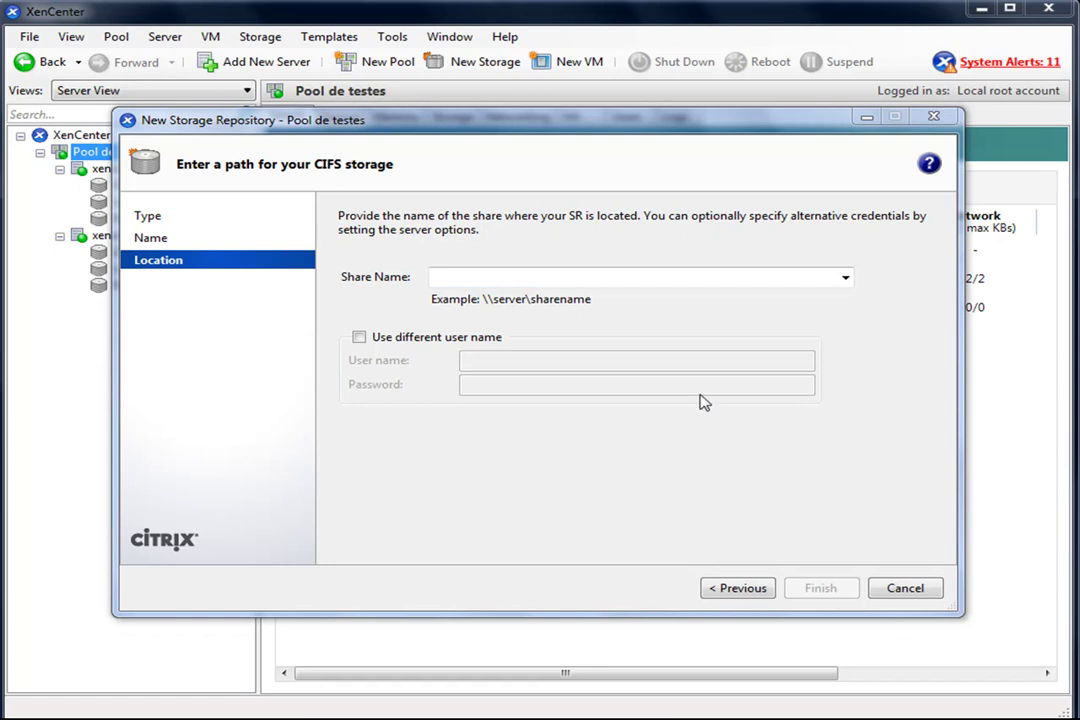
pyautogui.click(533, 276)
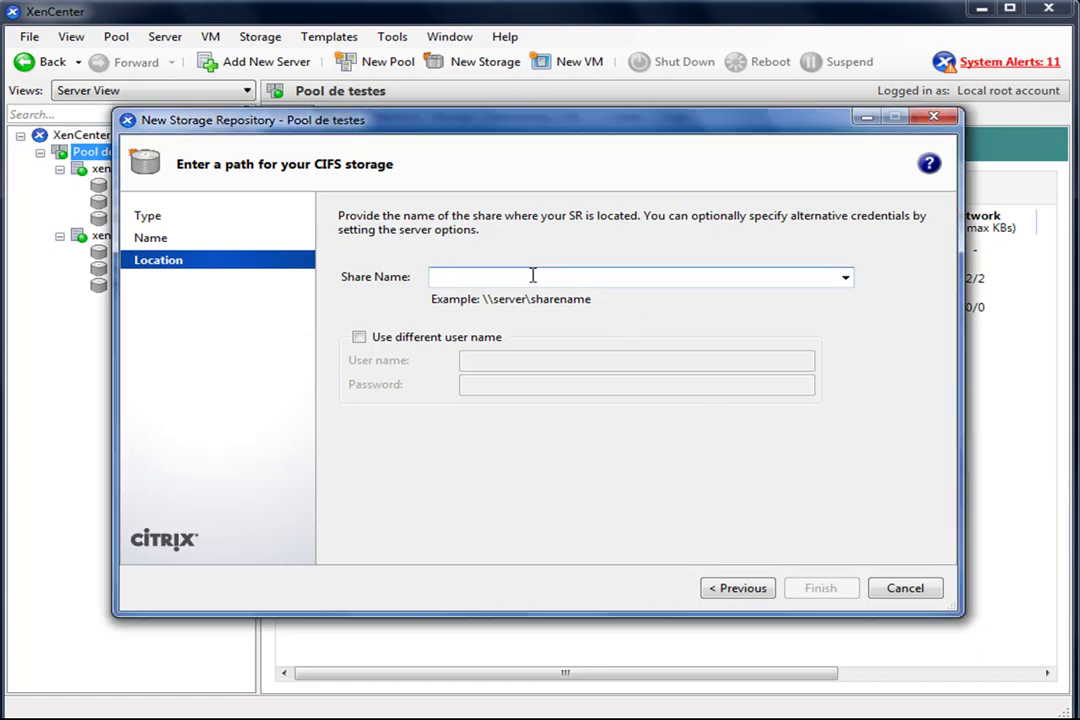
pyautogui.write('\\\\192.168.1.196\\softwares')
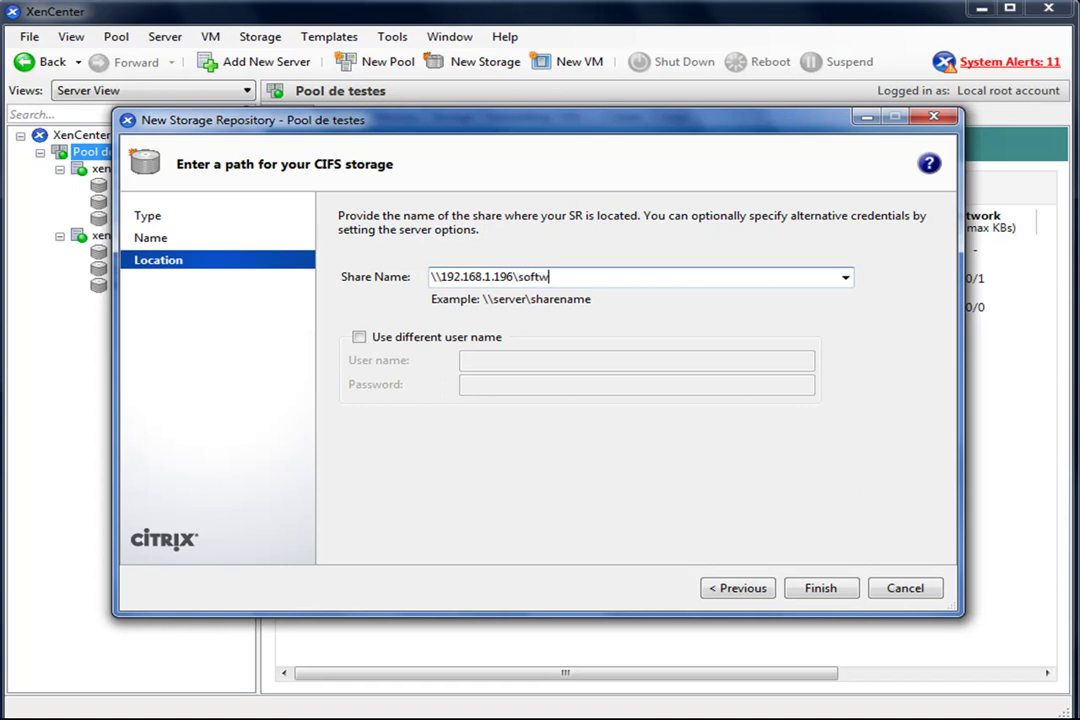
pyautogui.click(359, 338)
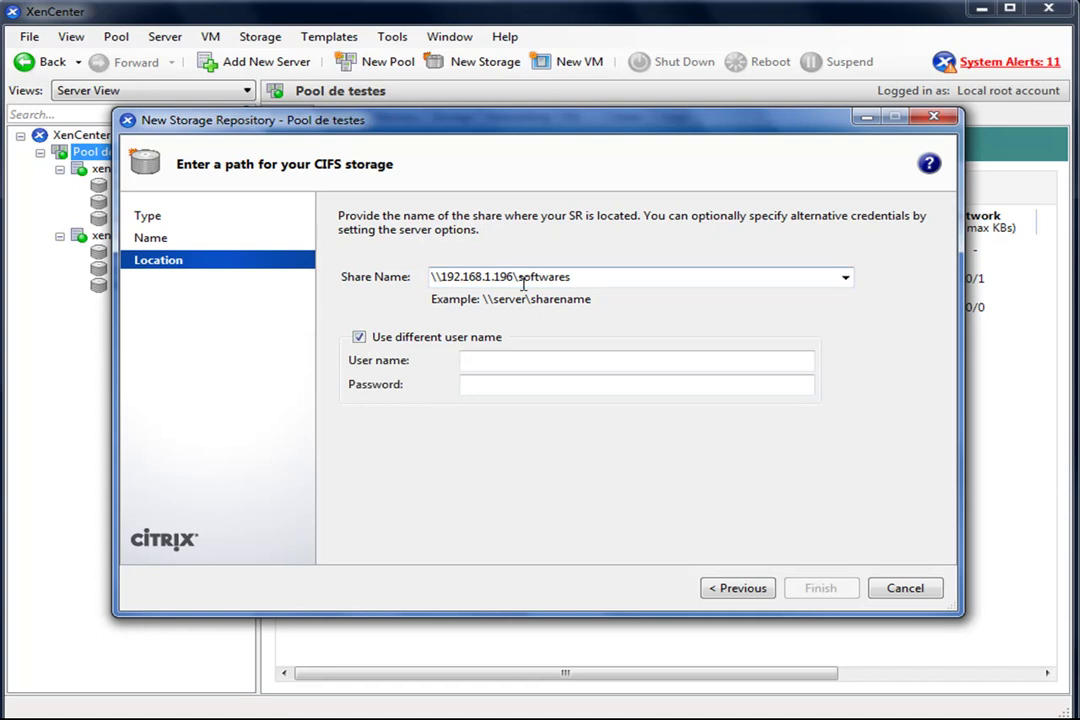
pyautogui.write('fabio')
pyautogui.press('Tab')
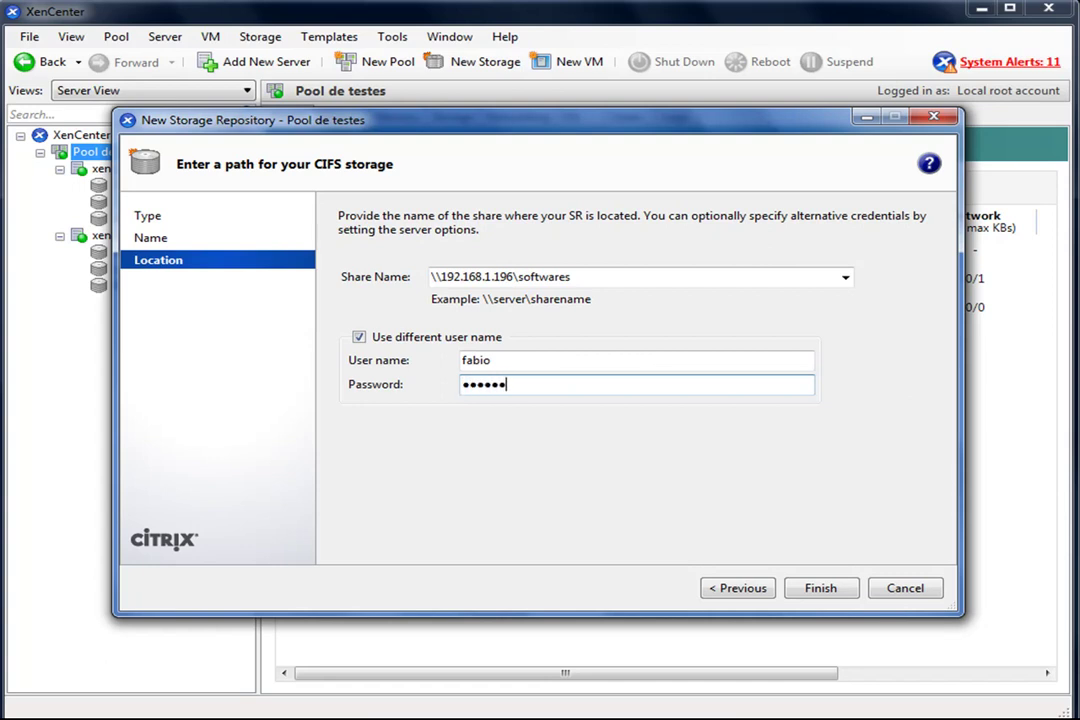
pyautogui.click(820, 589)
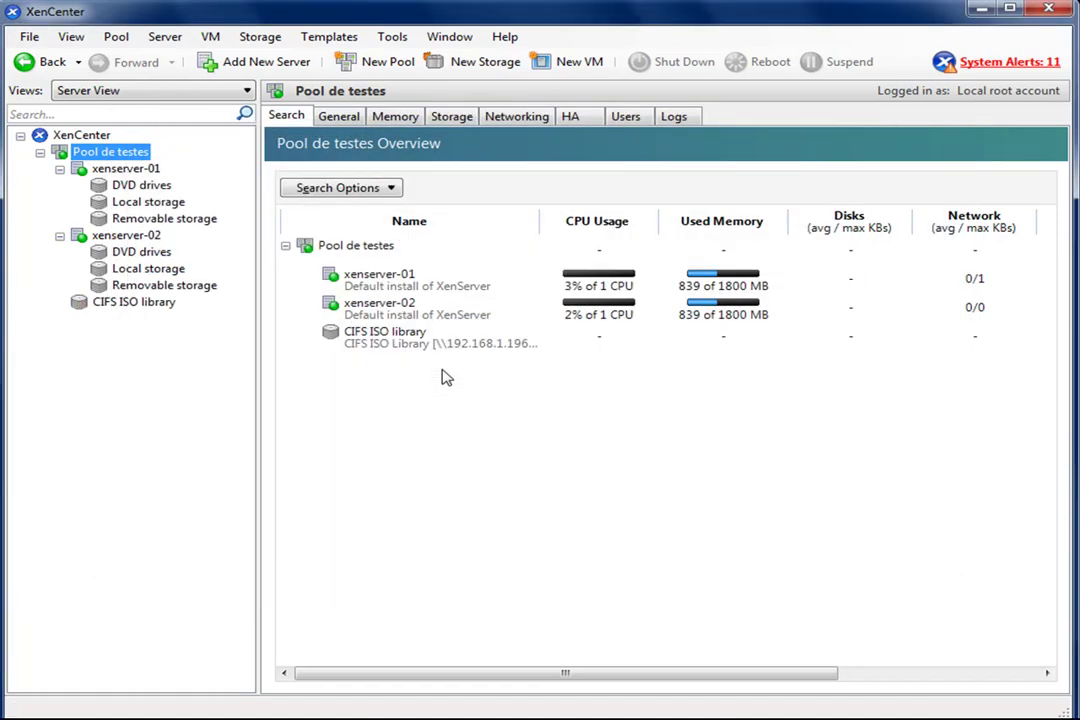
# - Rescan the CIFS ISO library's Storage tab to list its ISO images, then reselect Pool de testes
pyautogui.click(110, 302)
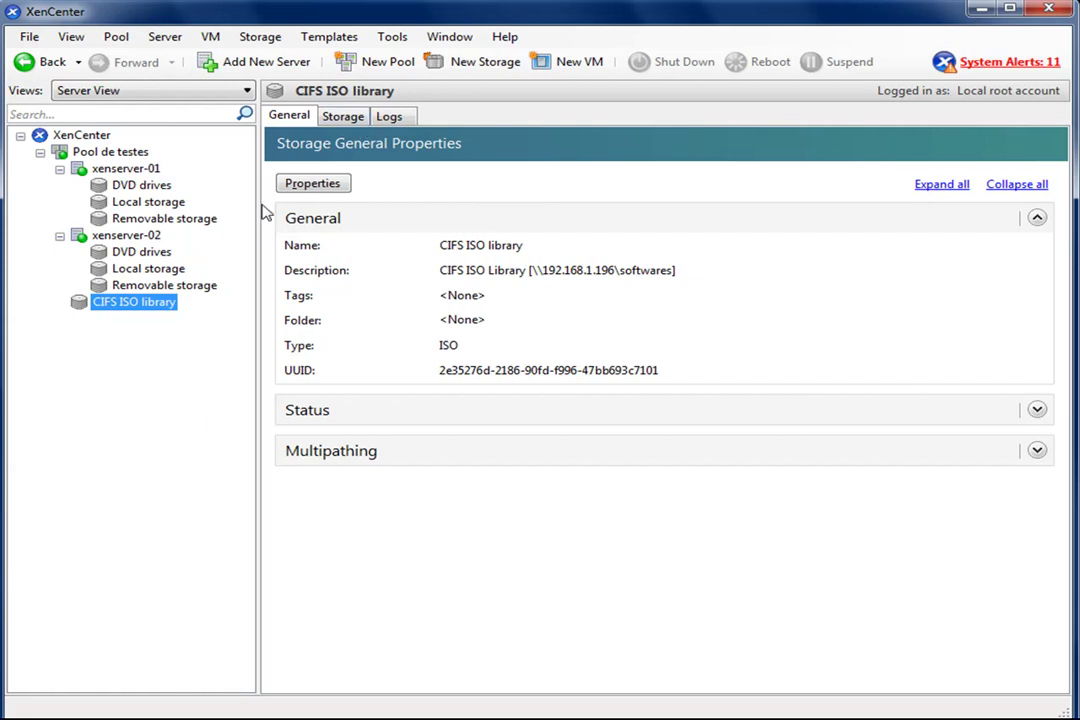
pyautogui.click(343, 117)
pyautogui.click(330, 546)
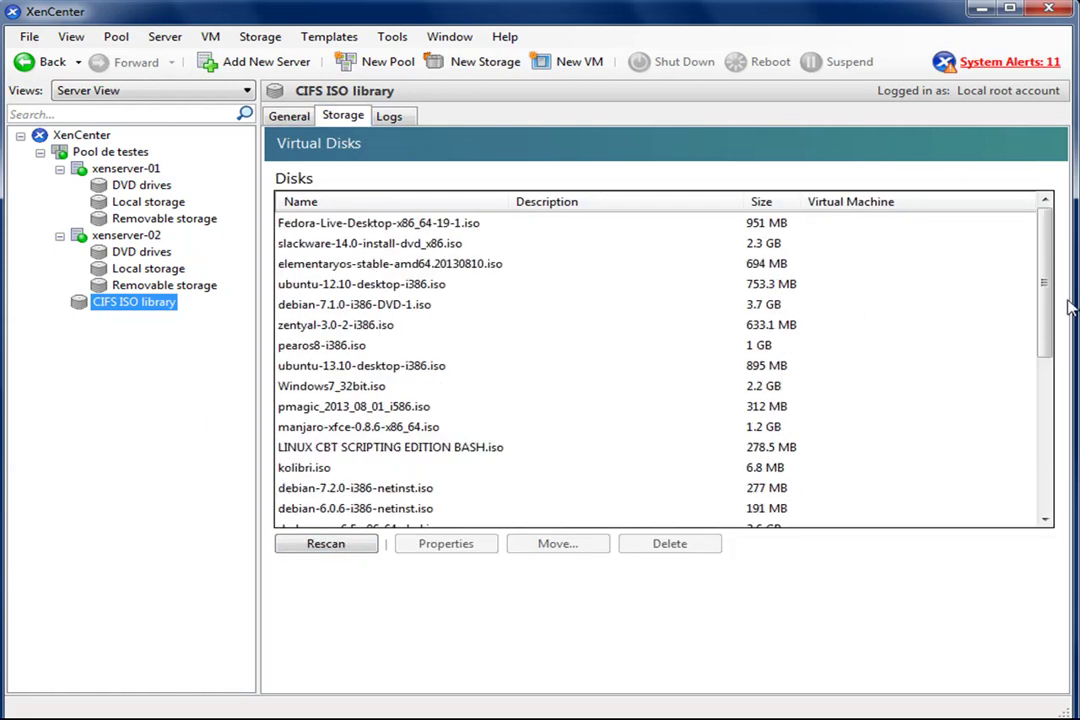
pyautogui.moveTo(1041, 277)
pyautogui.mouseDown()
pyautogui.moveTo(1036, 446)
pyautogui.moveTo(1038, 288)
pyautogui.mouseUp()
pyautogui.click(114, 152)
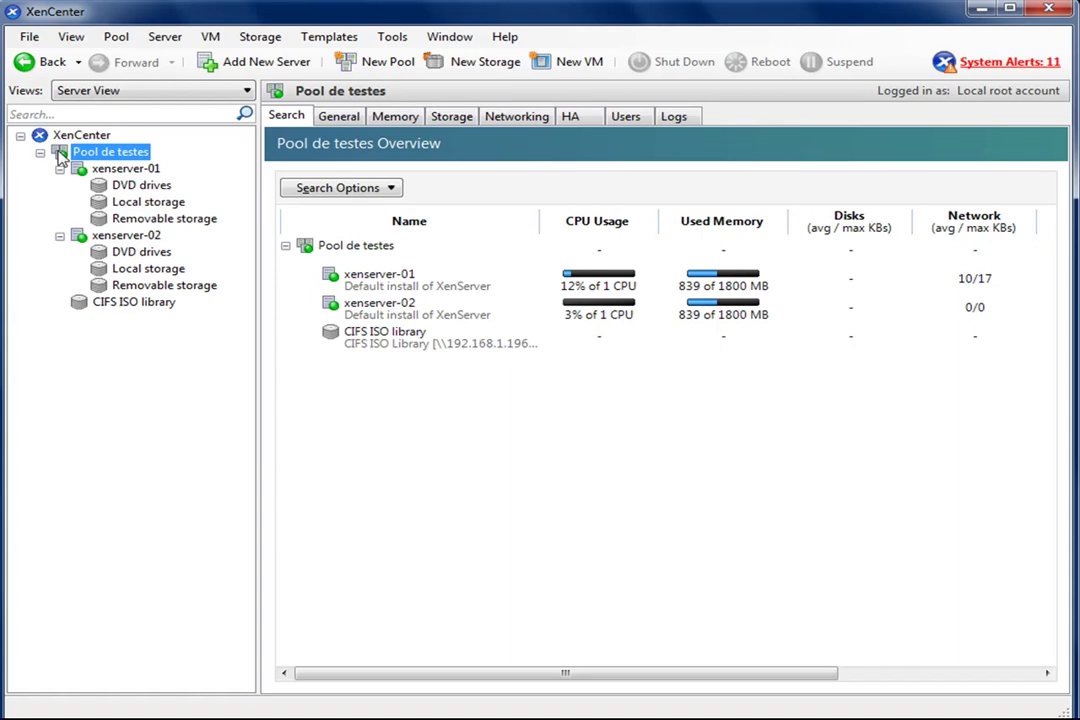
# - Start a New SR for Pool de testes, keeping NFS VHD and the default name
pyautogui.rightClick(131, 152)
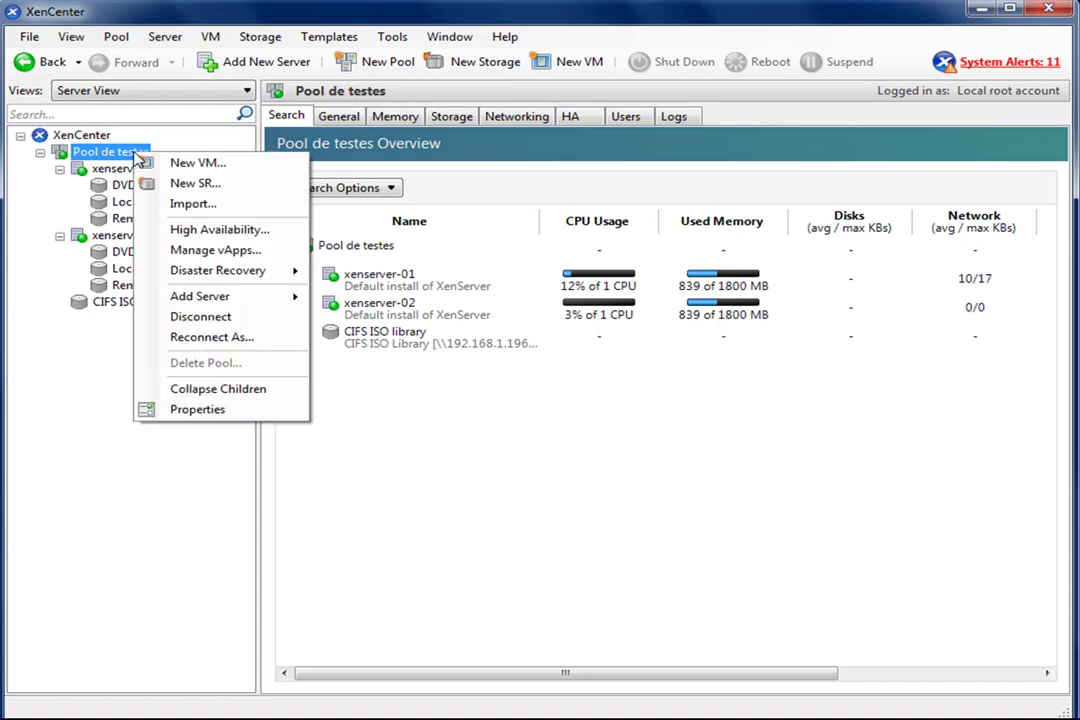
pyautogui.click(240, 188)
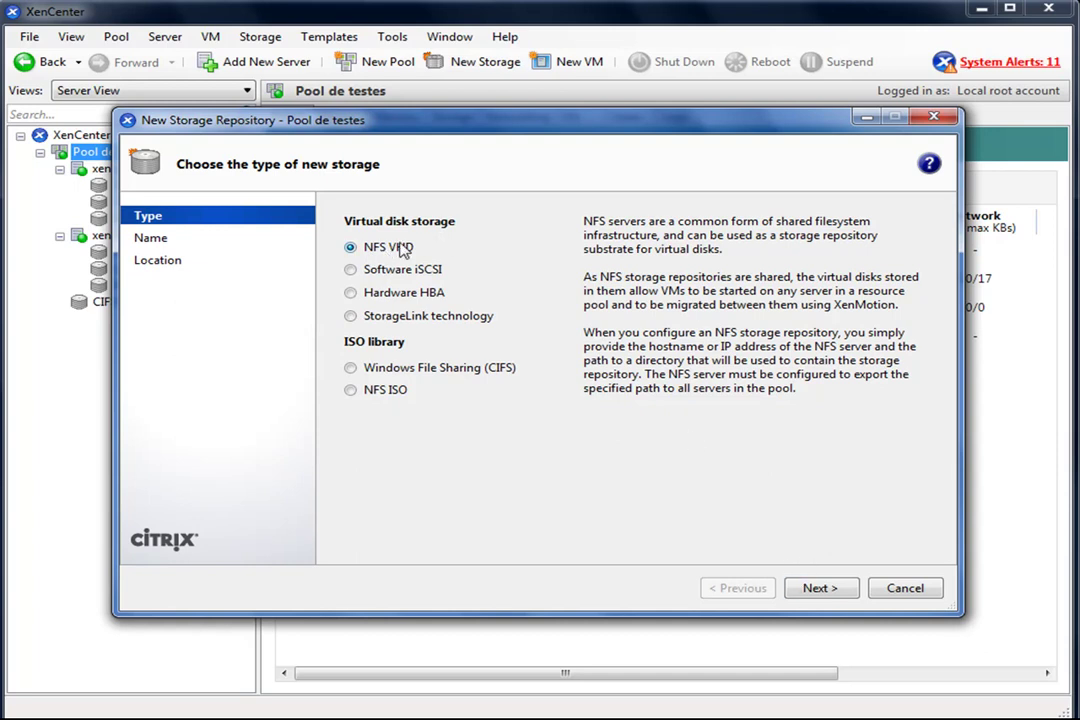
pyautogui.click(818, 588)
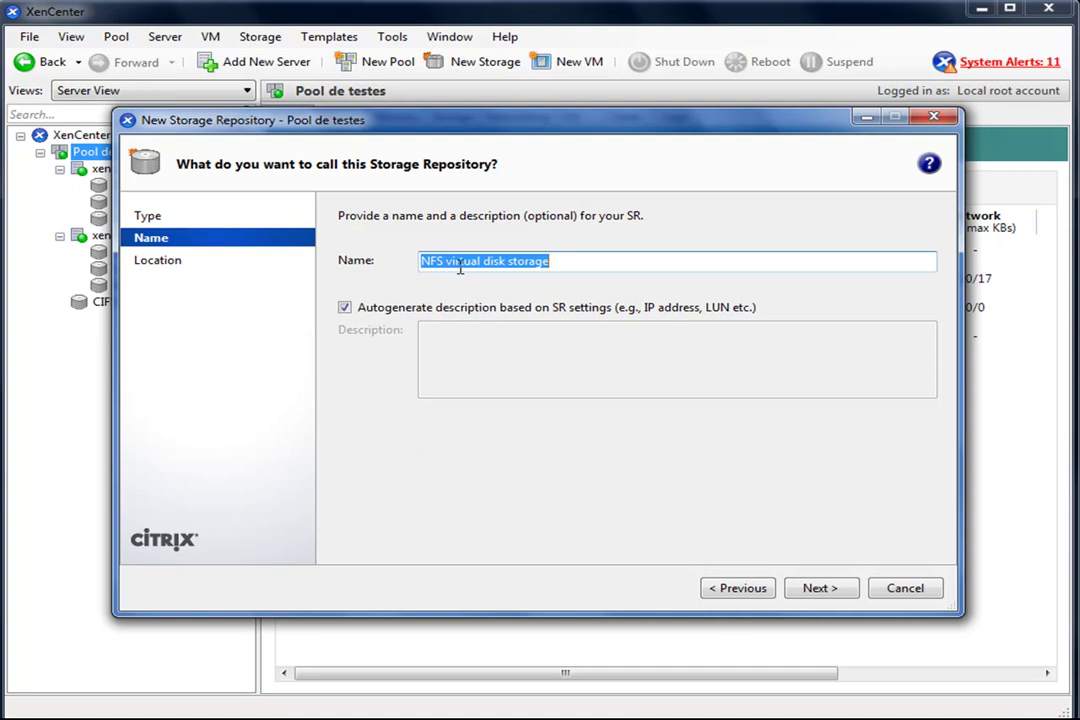
pyautogui.click(822, 588)
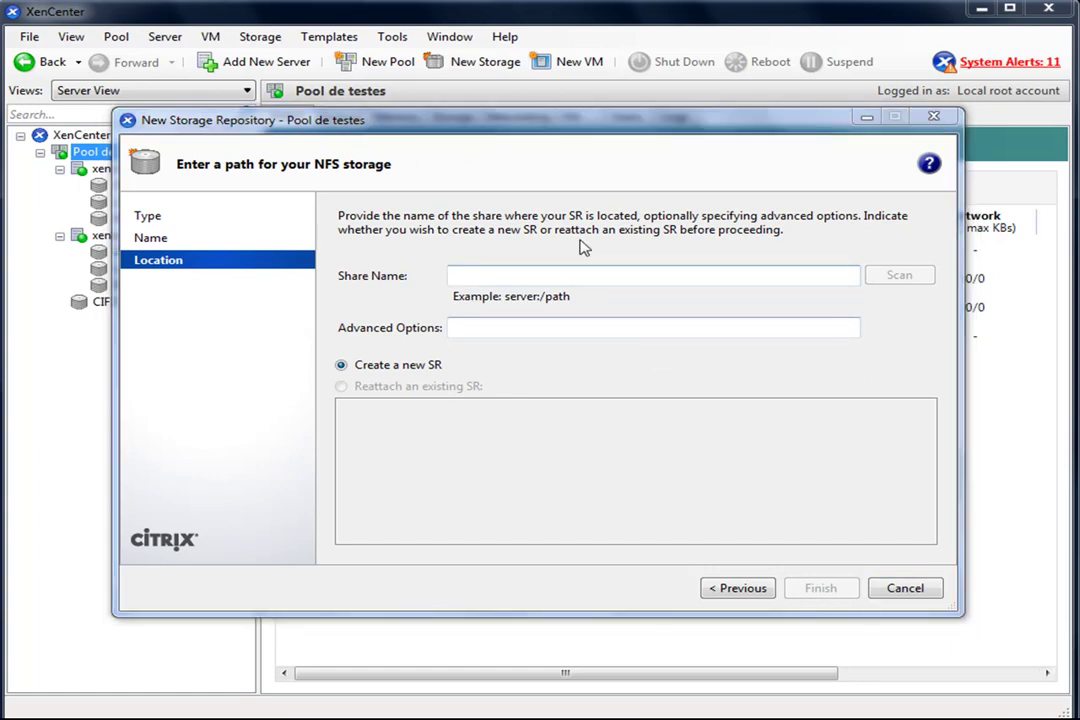
# - Enter share 192.168.1.152:/mnt/teste, scan it, and create a new NFS SR
pyautogui.click(510, 273)
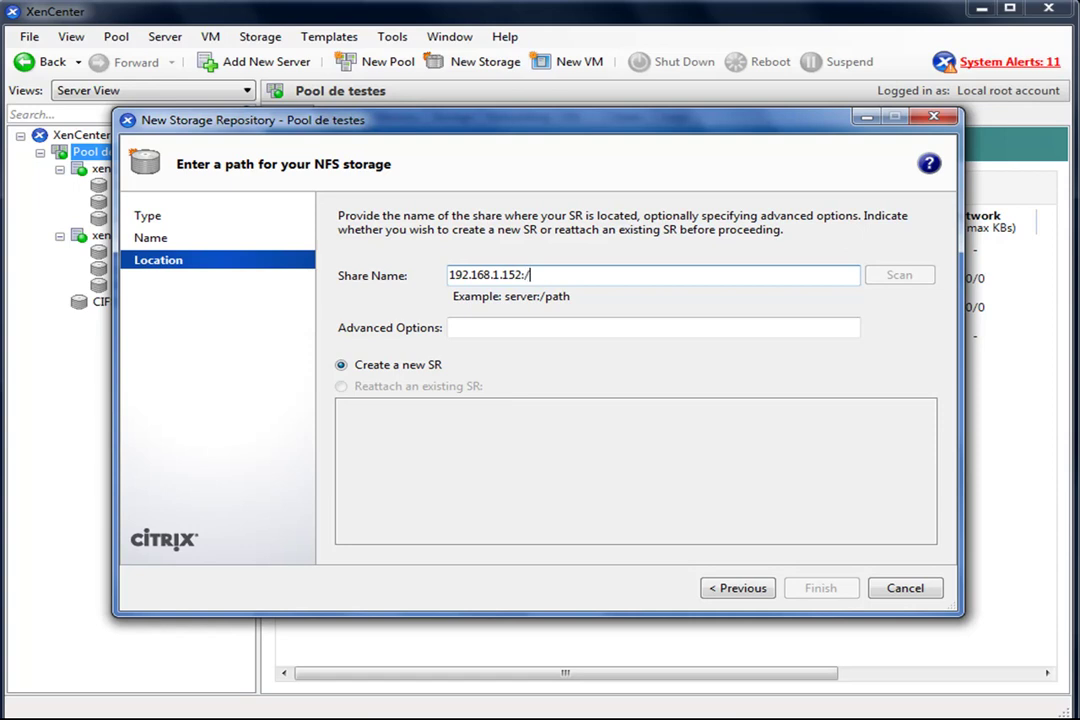
pyautogui.write('mnt/teste')
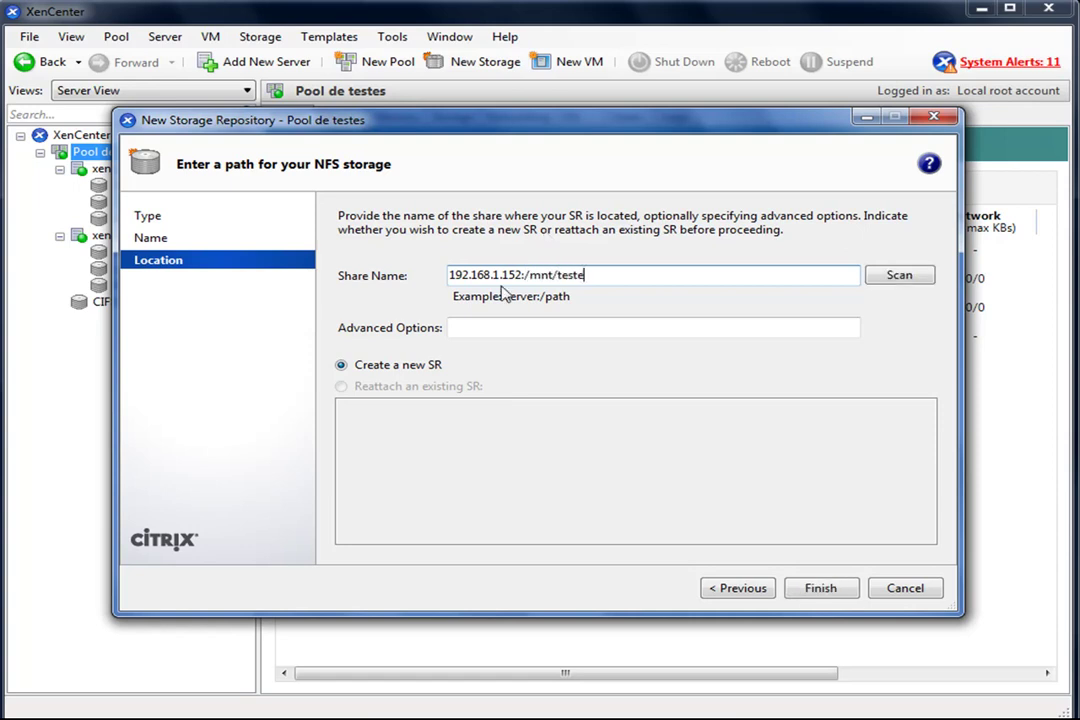
pyautogui.click(890, 281)
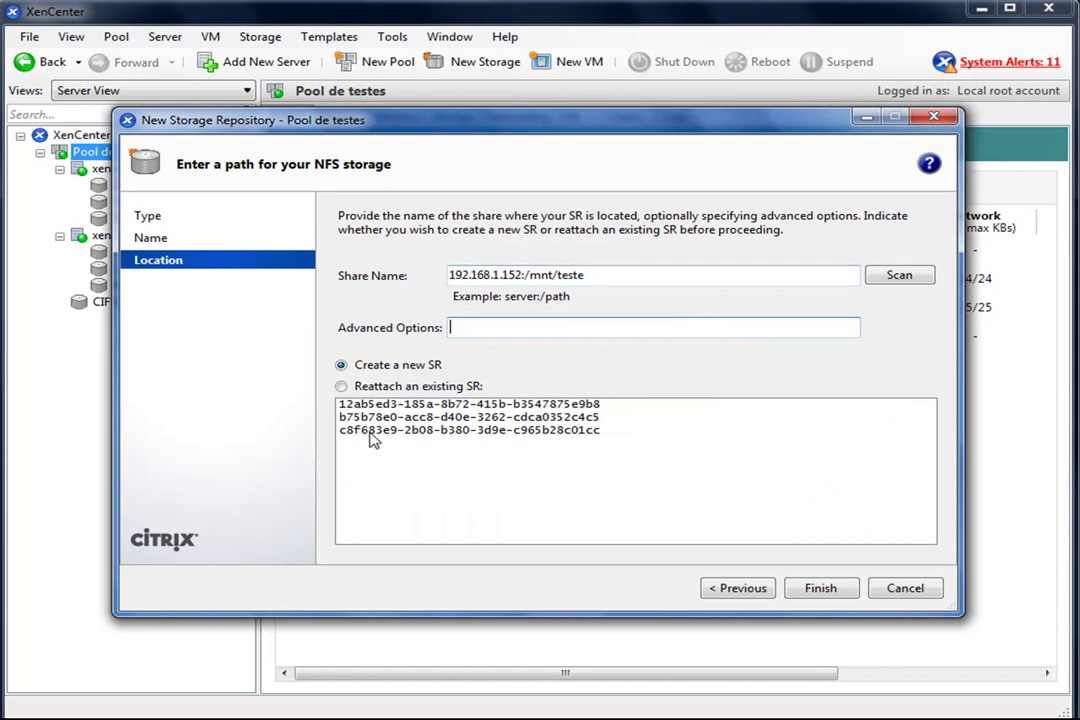
pyautogui.click(821, 590)
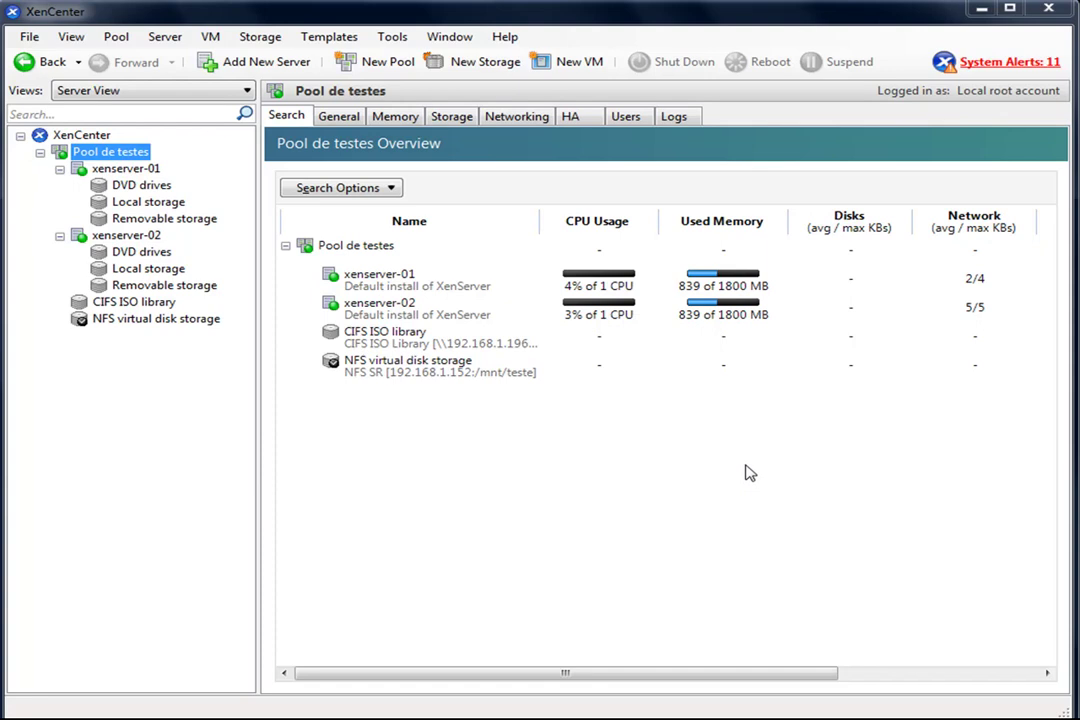
# - Check the NFS storage's disks and properties and the CIFS ISO files, then open Pool de testes actions
pyautogui.click(135, 320)
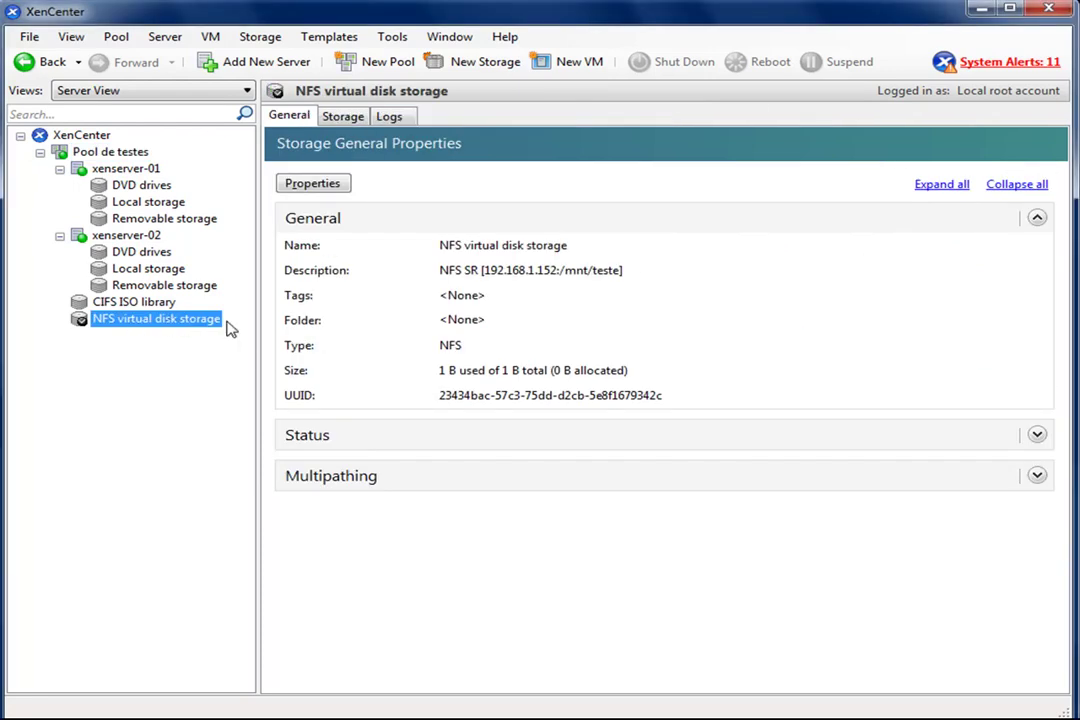
pyautogui.click(338, 117)
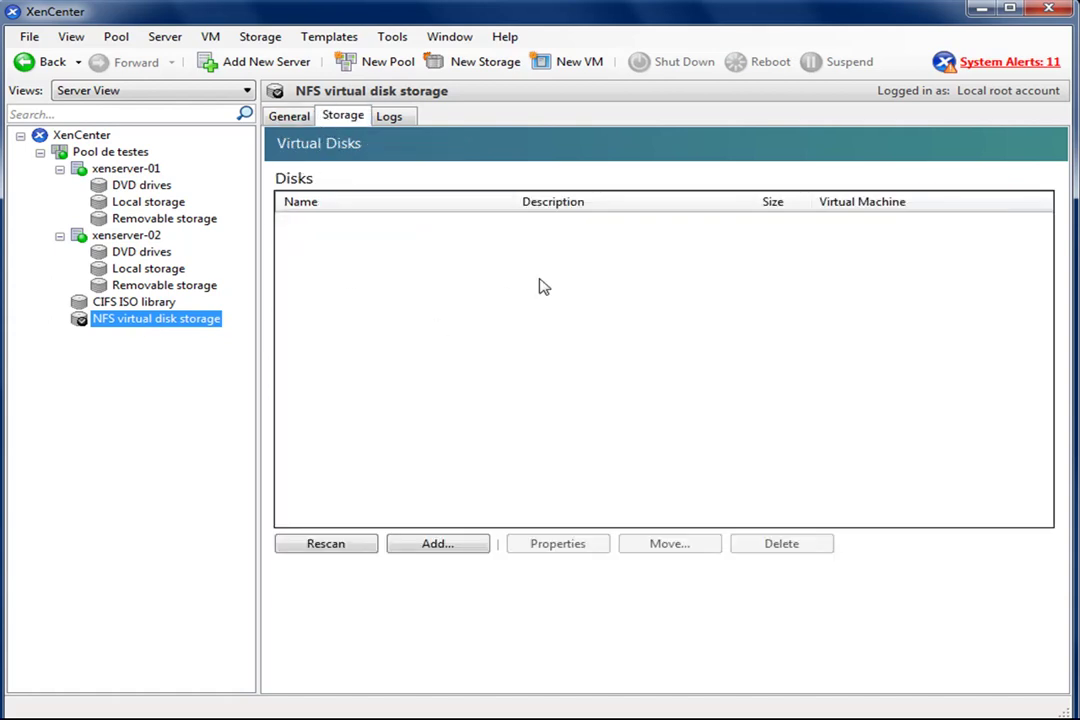
pyautogui.click(272, 117)
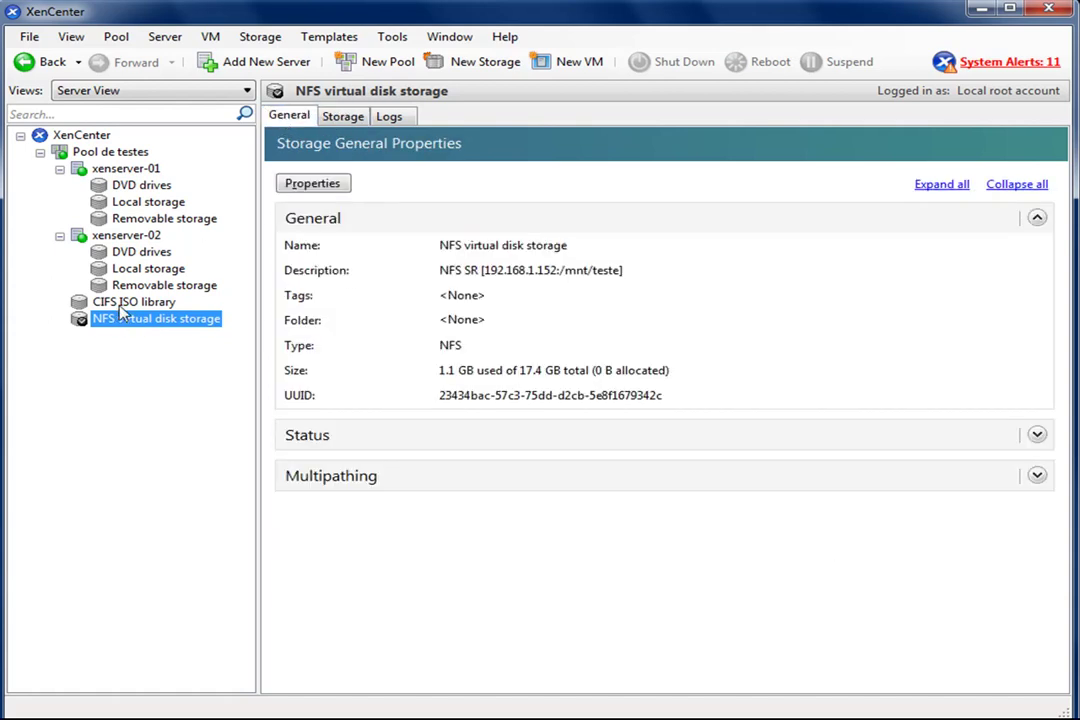
pyautogui.click(100, 302)
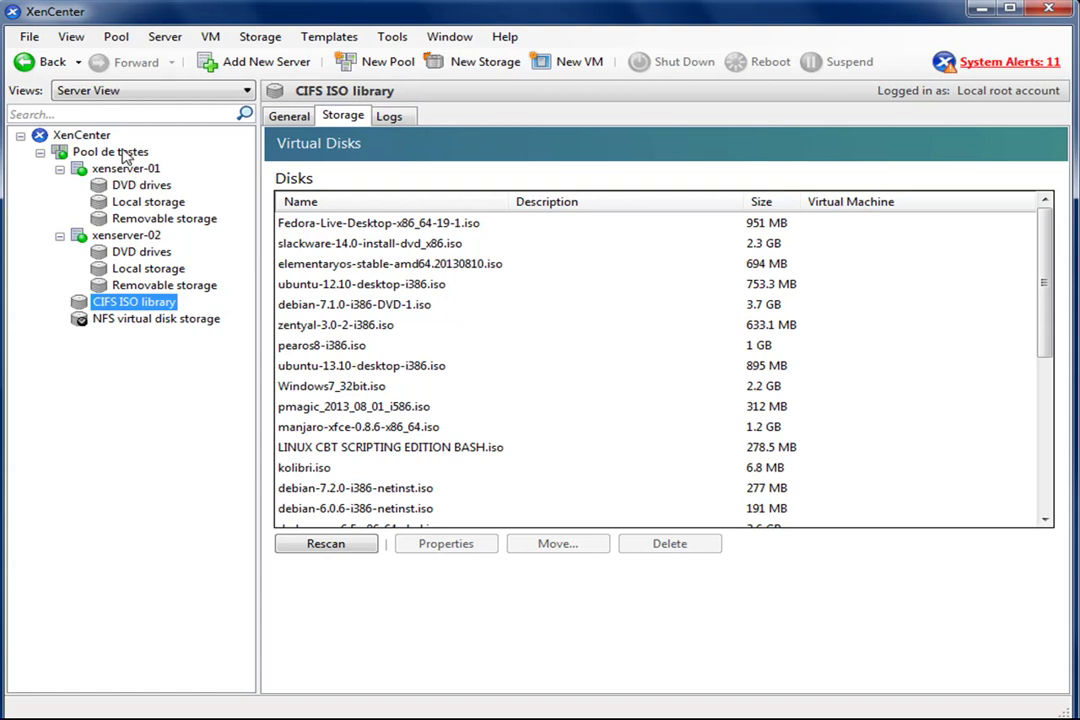
pyautogui.click(115, 152)
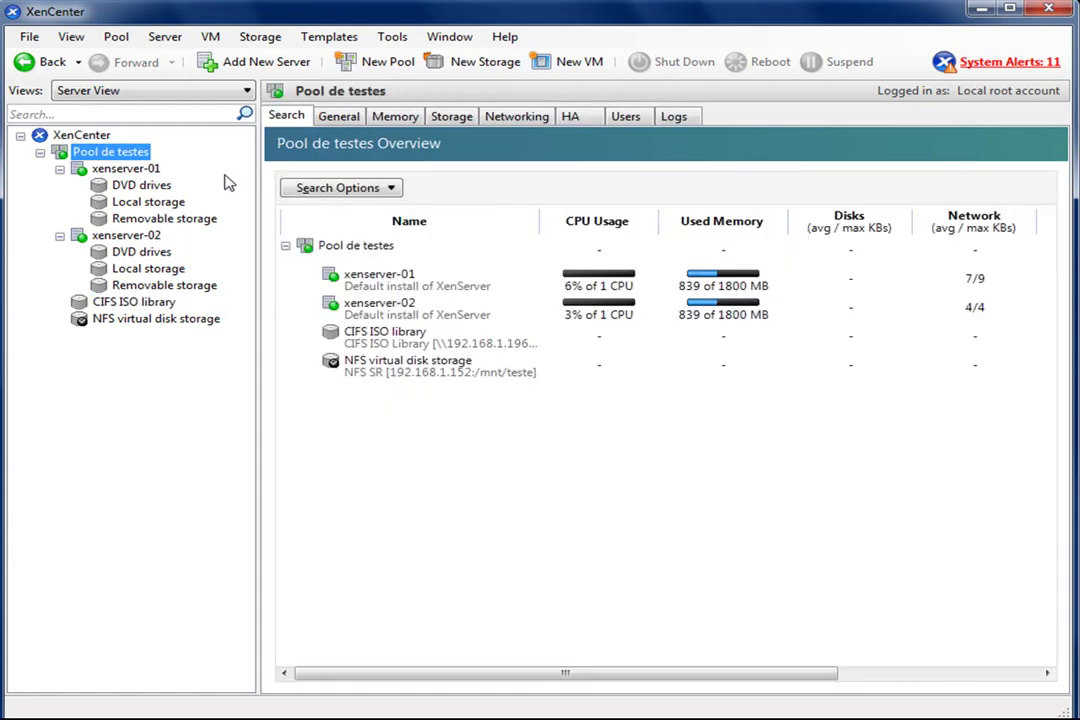
pyautogui.rightClick(113, 157)
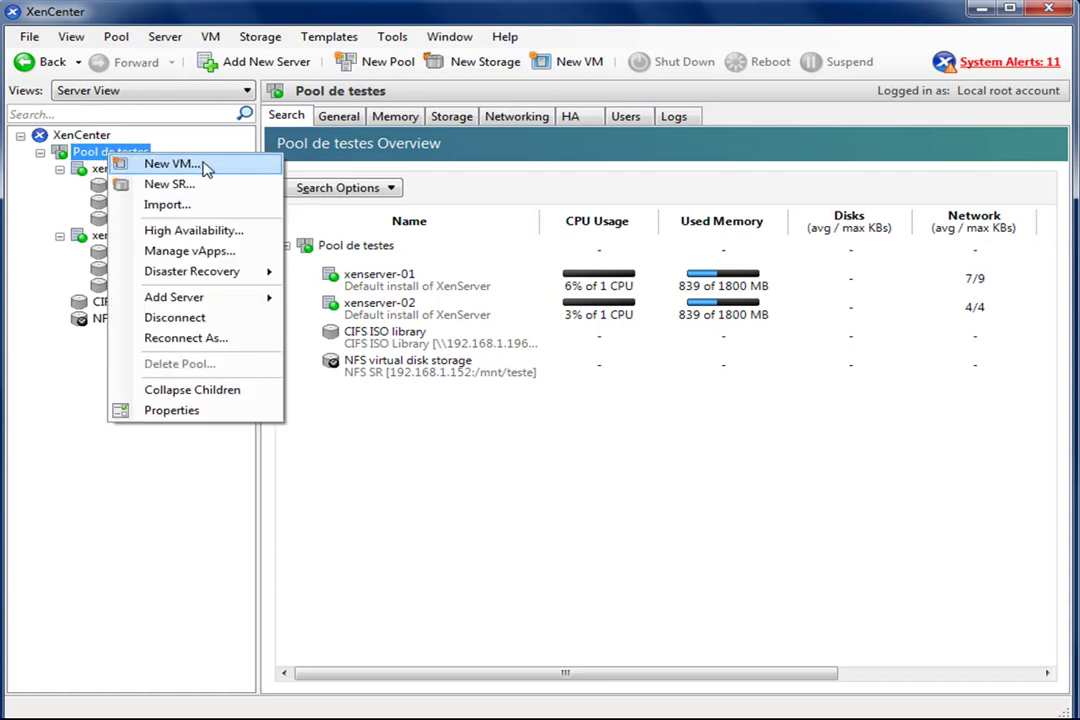
# - Start a new VM in the pool from the Debian Wheezy 7.0 (32-bit) template
pyautogui.click(170, 164)
pyautogui.moveTo(704, 278); pyautogui.dragTo(704, 338)
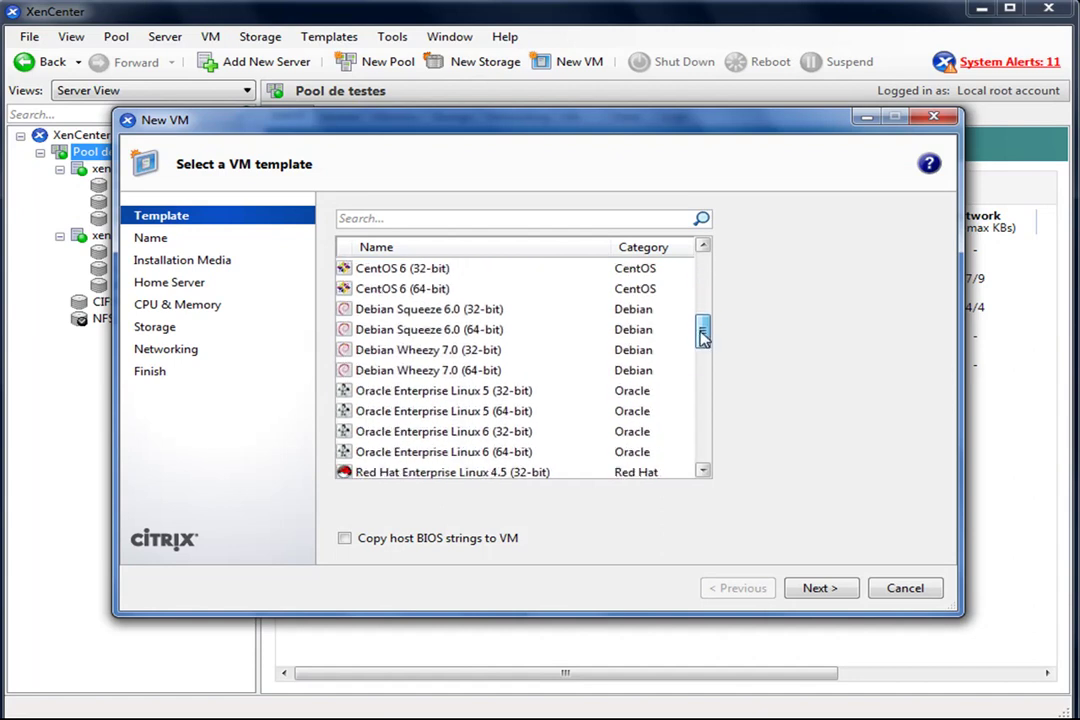
pyautogui.click(440, 350)
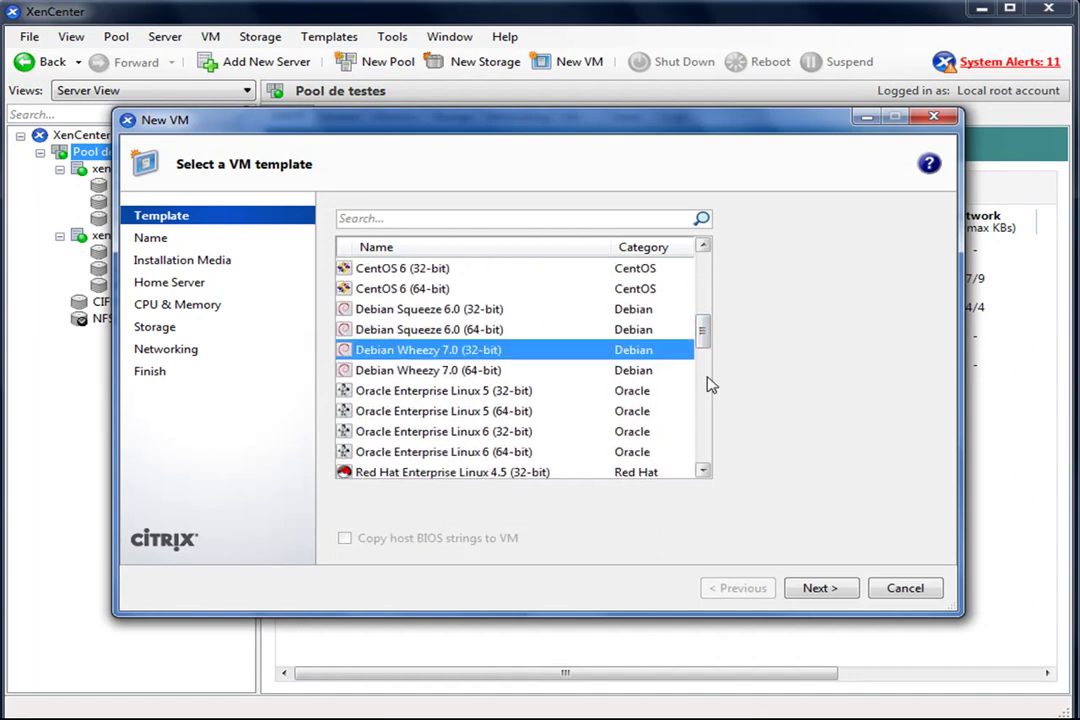
pyautogui.click(819, 588)
# - Name the VM 'Debian Wheezy 7.0' with description 'Sistema de testes'
pyautogui.click(507, 307)
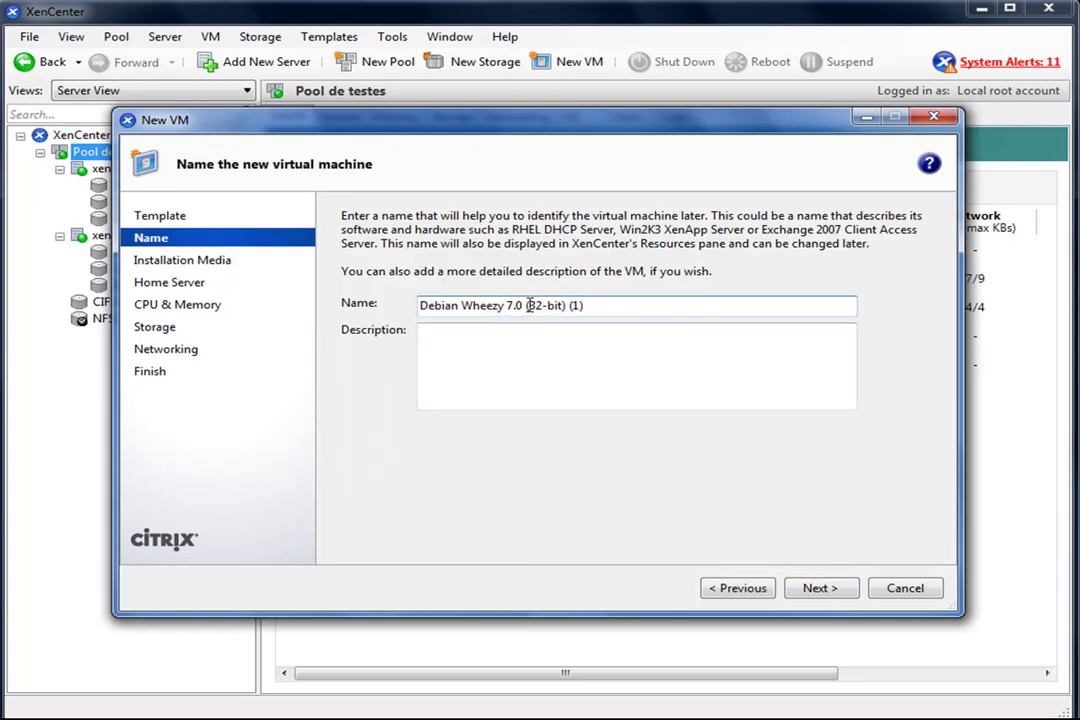
pyautogui.moveTo(526, 305); pyautogui.dragTo(851, 321)
pyautogui.press('BackSpace')
pyautogui.click(644, 370)
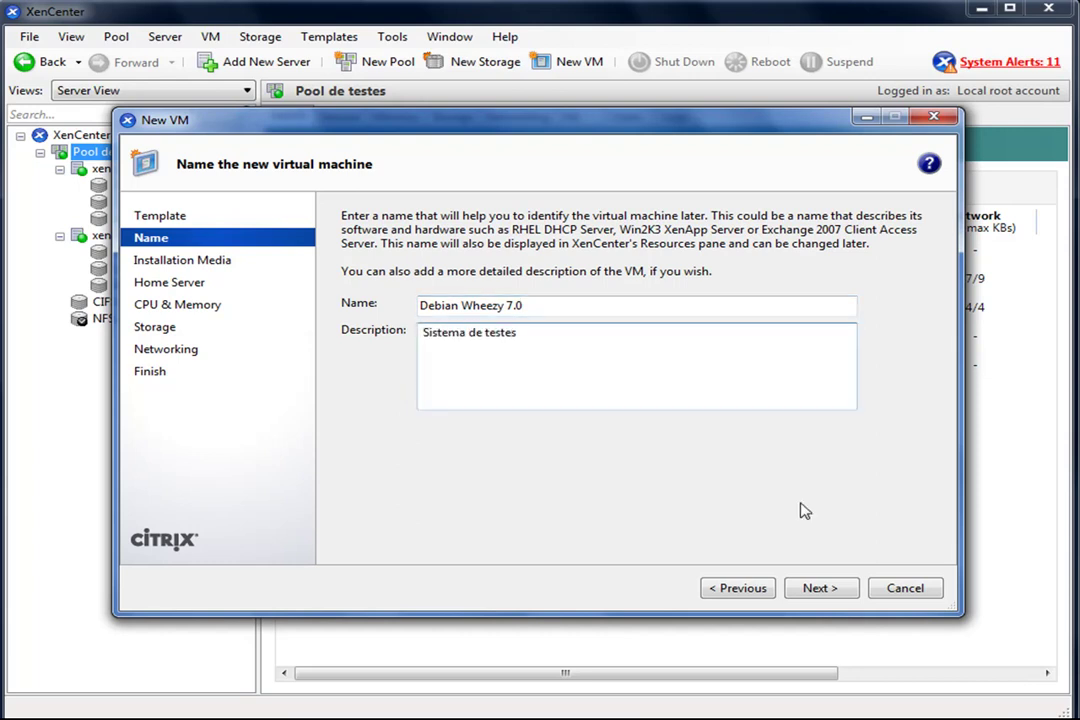
pyautogui.click(832, 589)
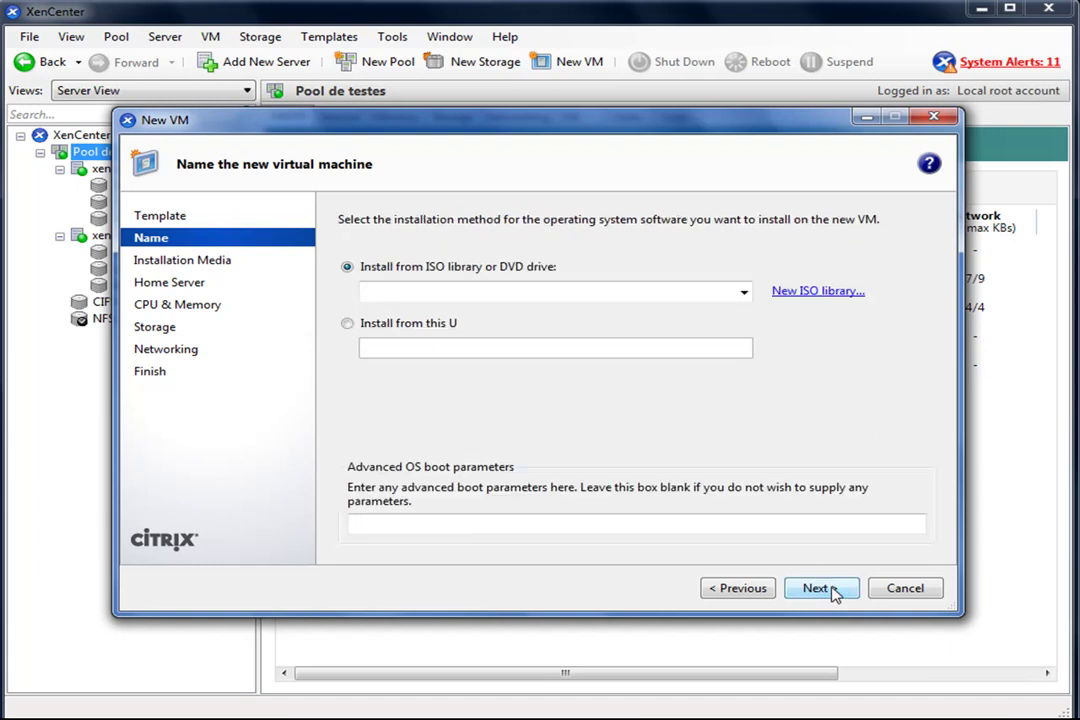
# - Choose debian-7.2.0-i386-netinst.iso as the installation media
pyautogui.click(744, 292)
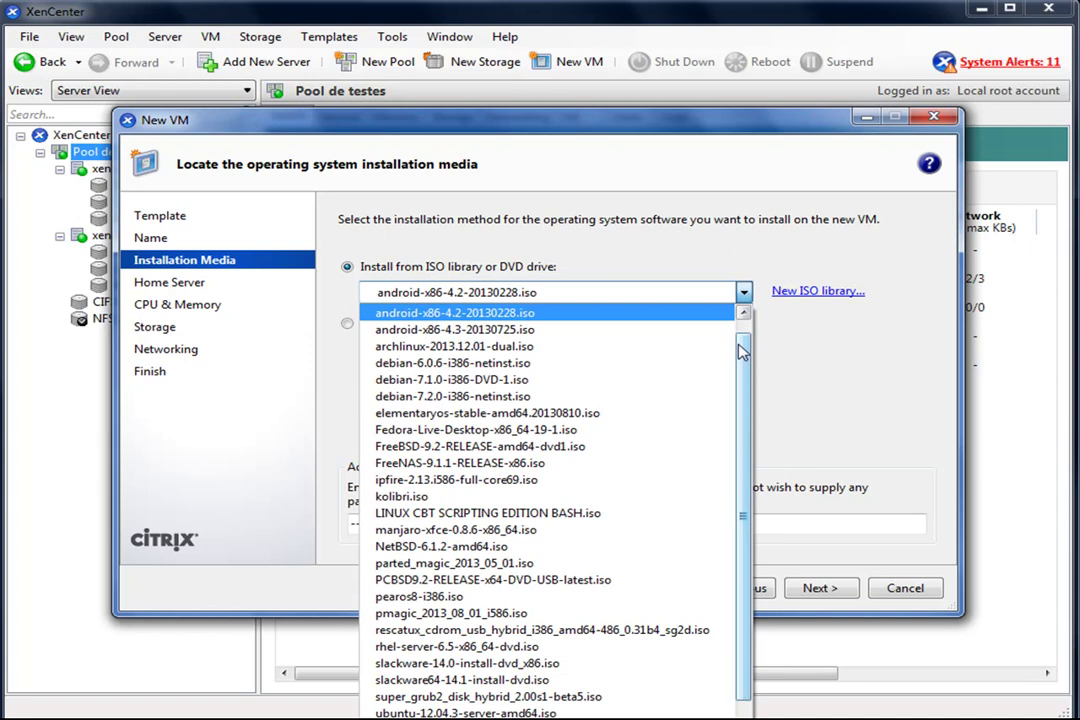
pyautogui.click(478, 397)
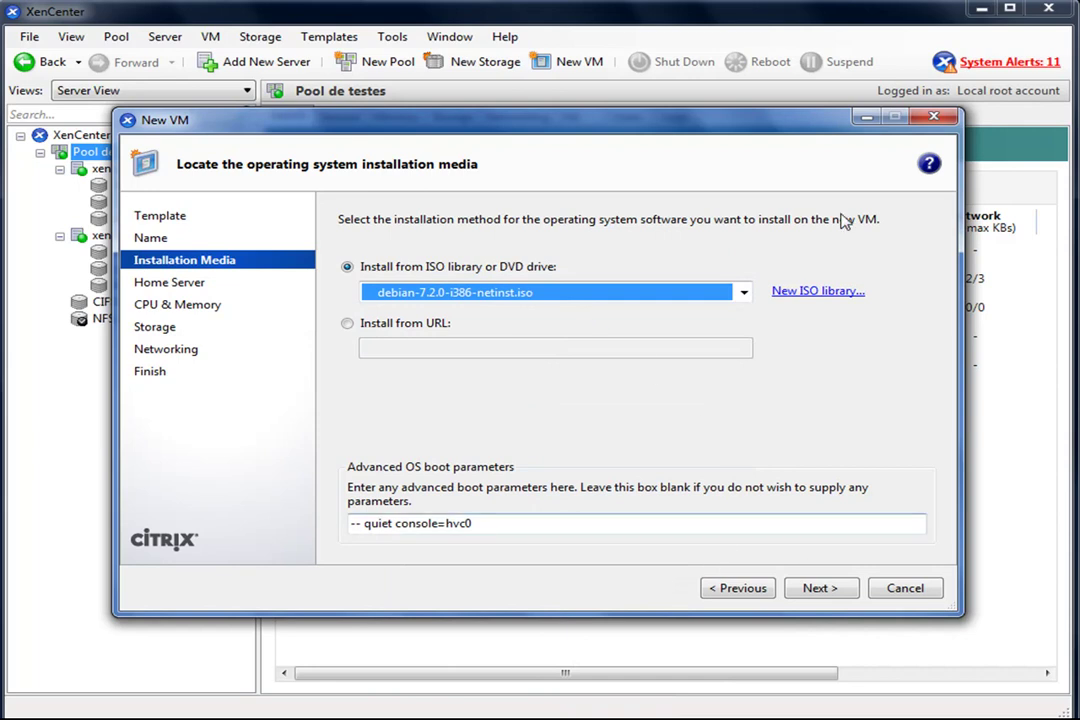
pyautogui.click(836, 590)
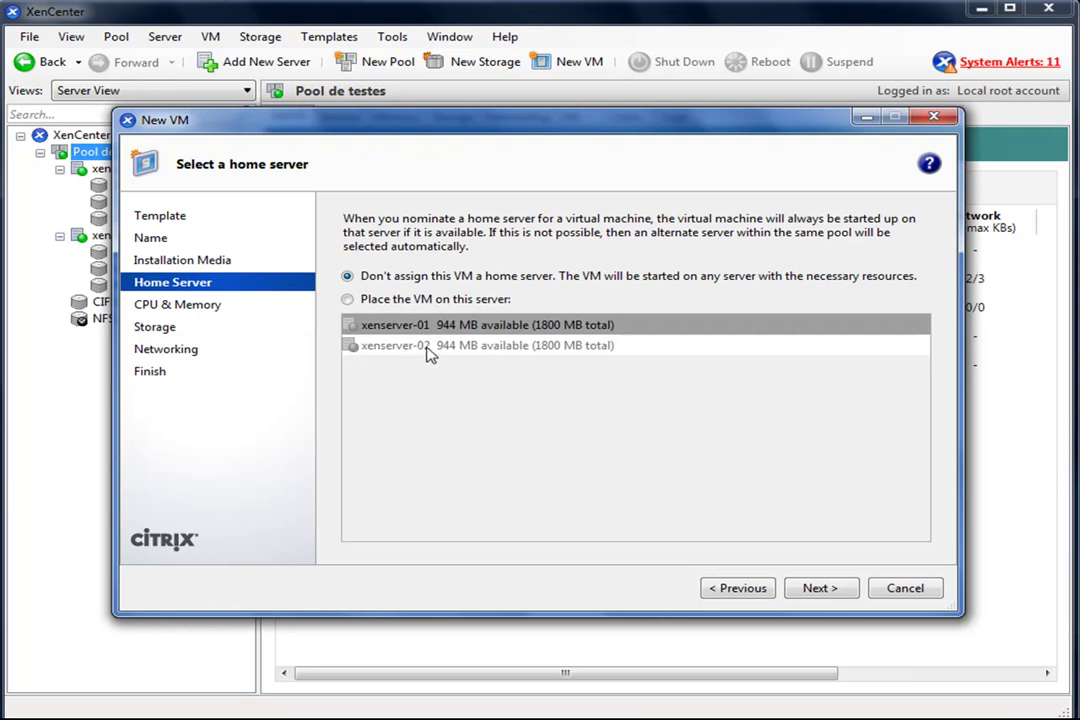
# - Try the home server options, switching between xenserver-01 and xenserver-02
pyautogui.click(395, 299)
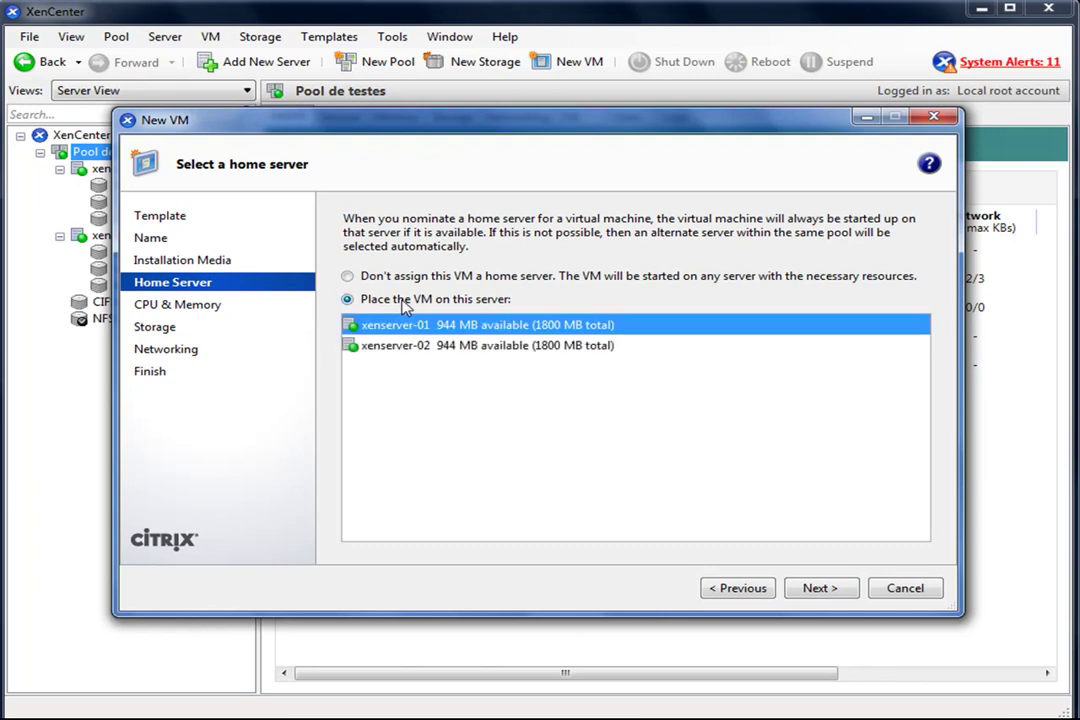
pyautogui.click(393, 280)
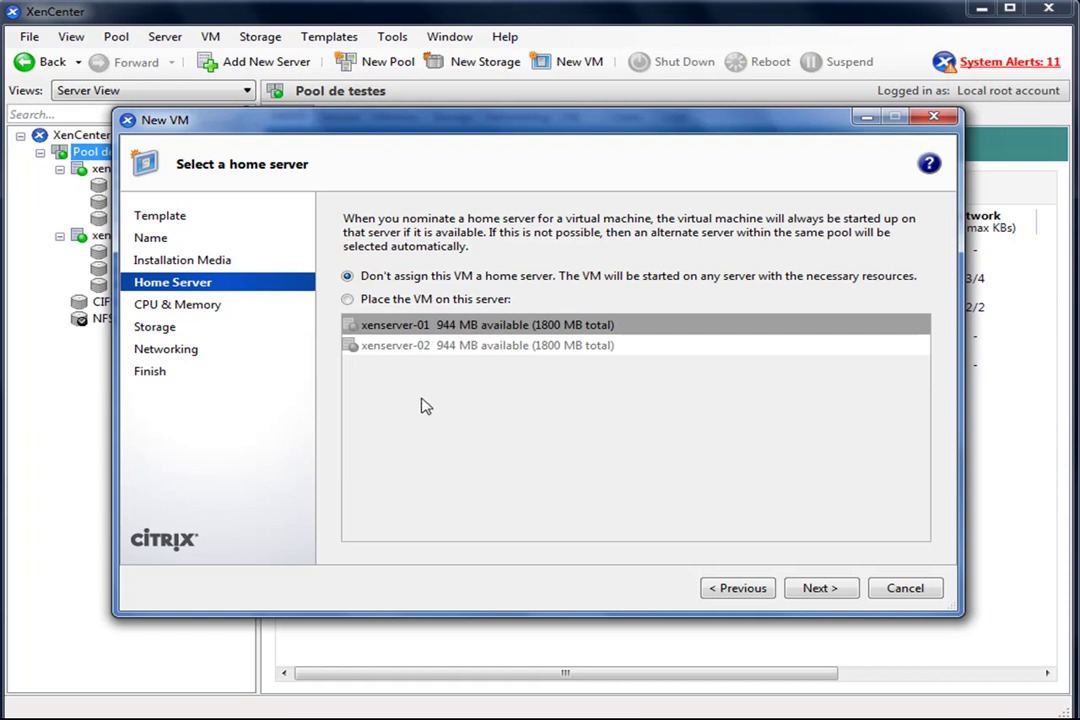
pyautogui.click(348, 300)
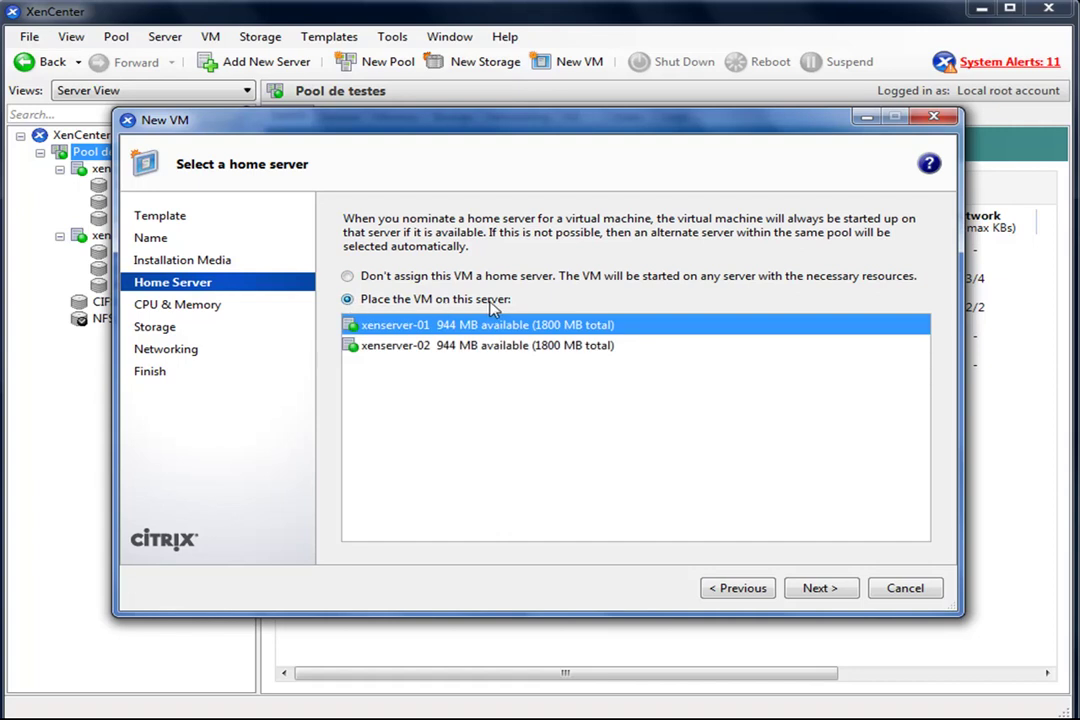
pyautogui.click(477, 347)
pyautogui.click(476, 325)
pyautogui.click(477, 347)
pyautogui.click(482, 327)
pyautogui.click(479, 347)
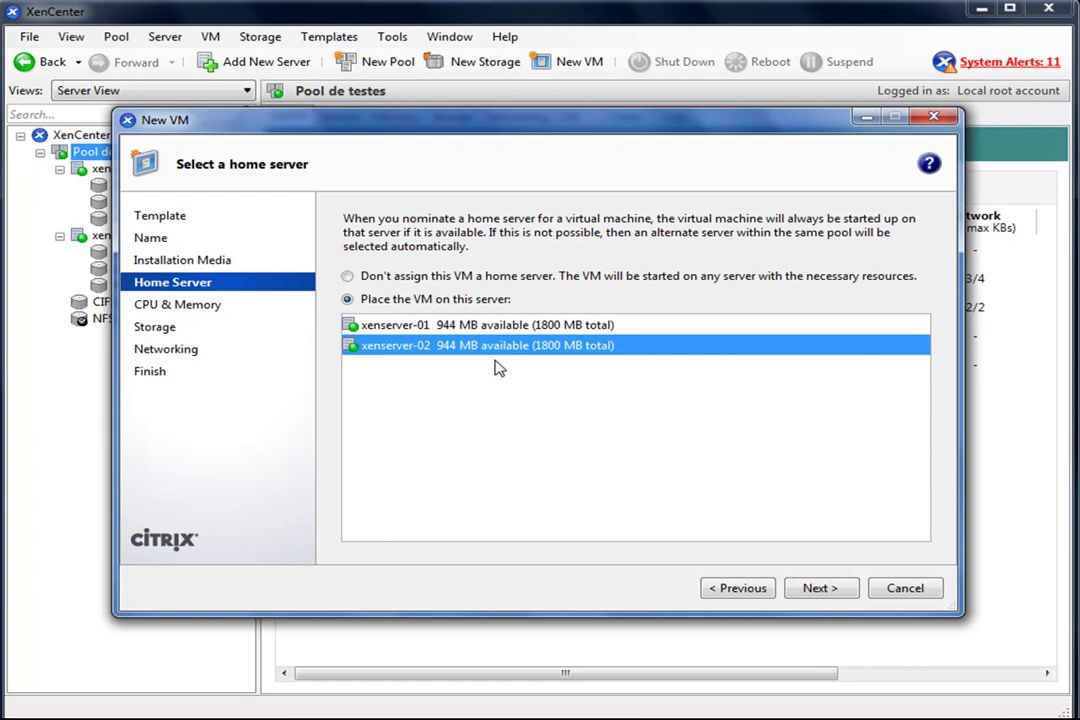
pyautogui.click(425, 328)
pyautogui.click(424, 350)
pyautogui.click(425, 328)
pyautogui.click(426, 348)
pyautogui.click(455, 329)
pyautogui.click(453, 347)
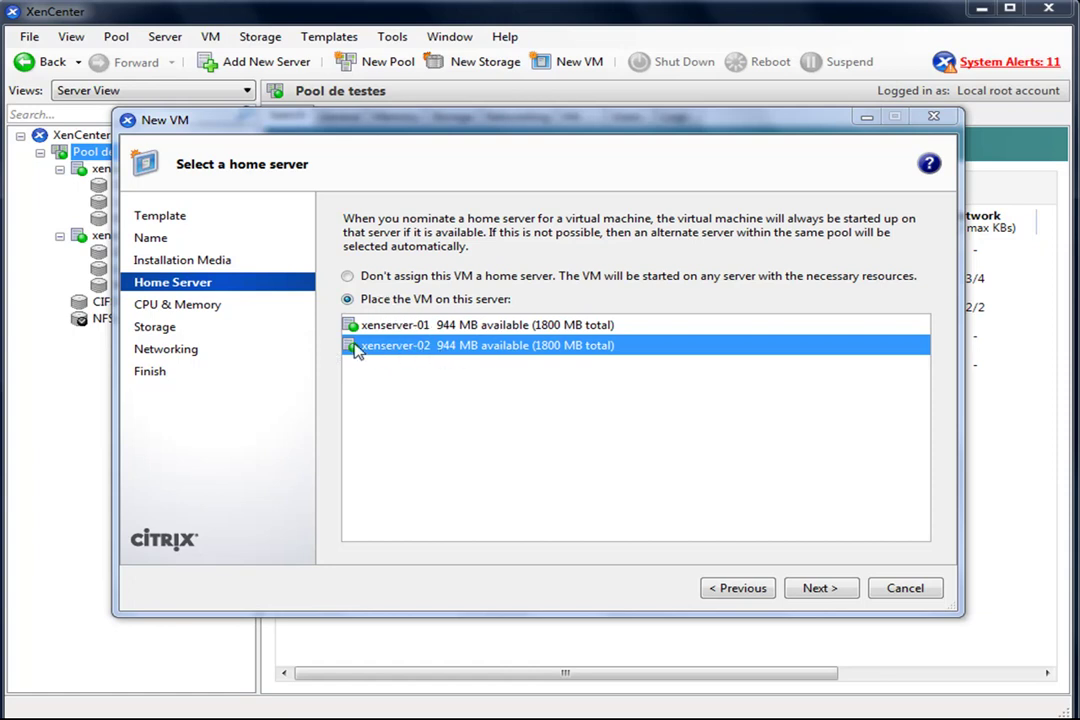
# - Settle on no fixed home server for the VM and advance the wizard
pyautogui.click(347, 276)
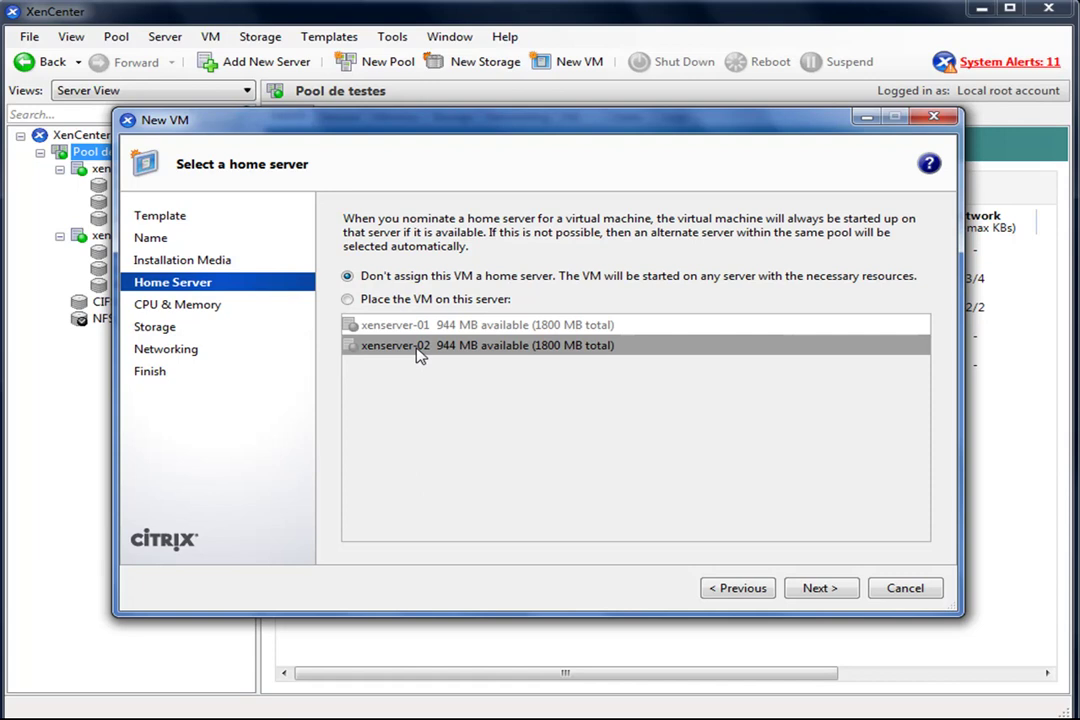
pyautogui.click(400, 300)
pyautogui.click(818, 588)
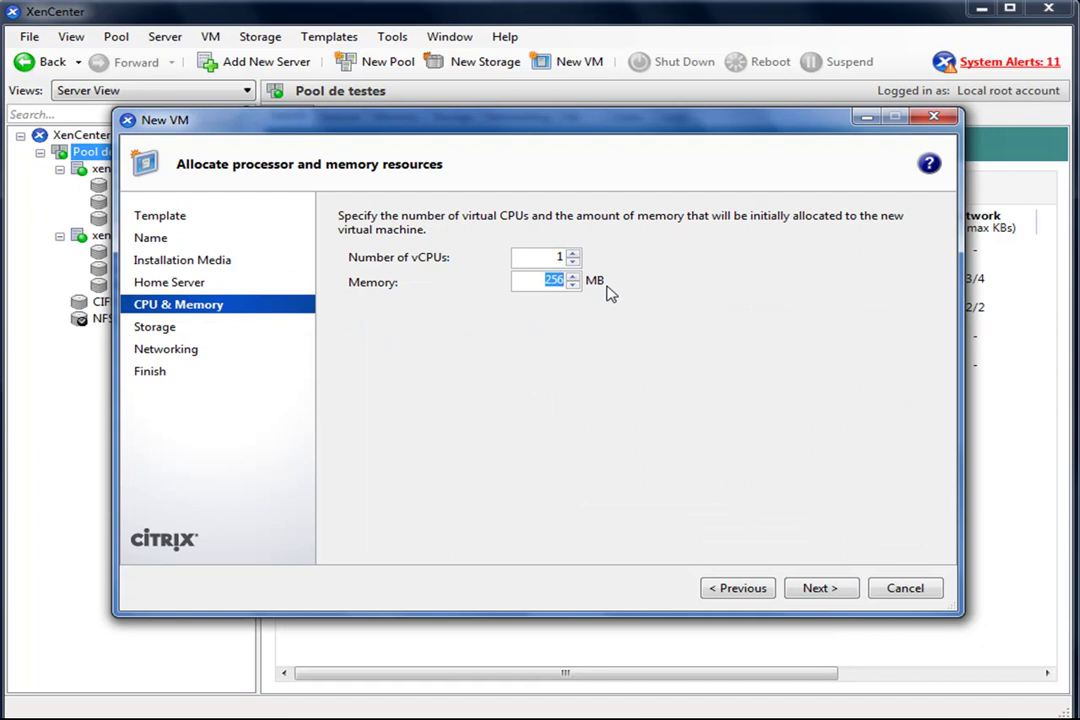
# - Give the VM 384 MB memory and a 12 GB disk on NFS virtual disk storage
pyautogui.write('384')
pyautogui.click(836, 590)
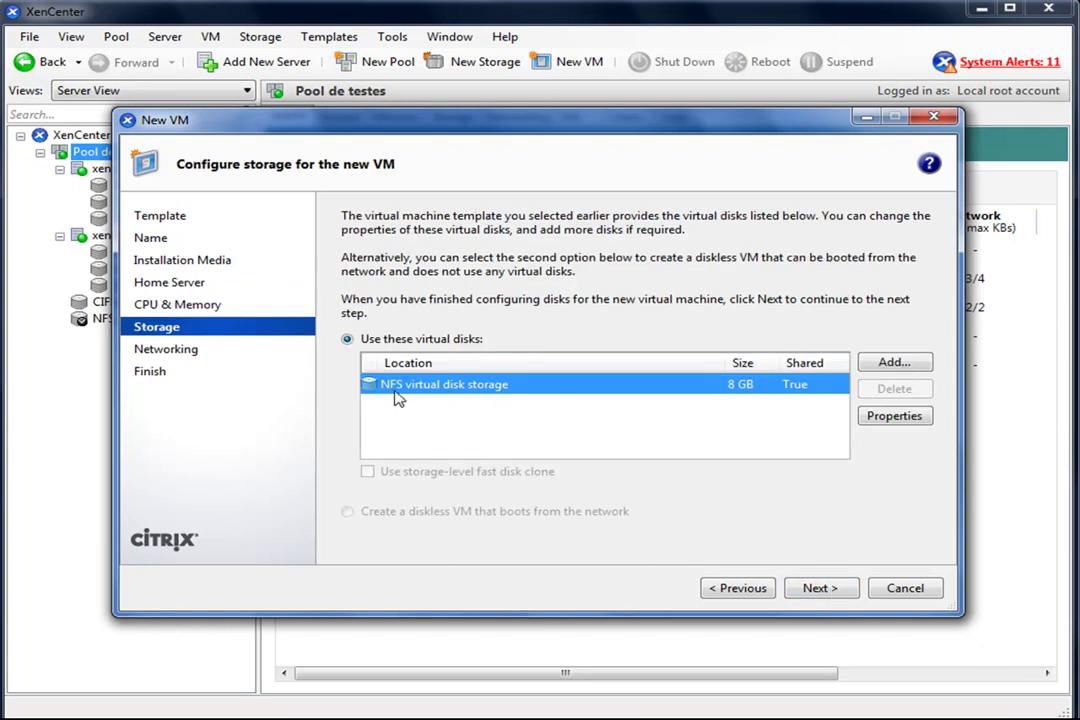
pyautogui.click(913, 425)
pyautogui.click(381, 403)
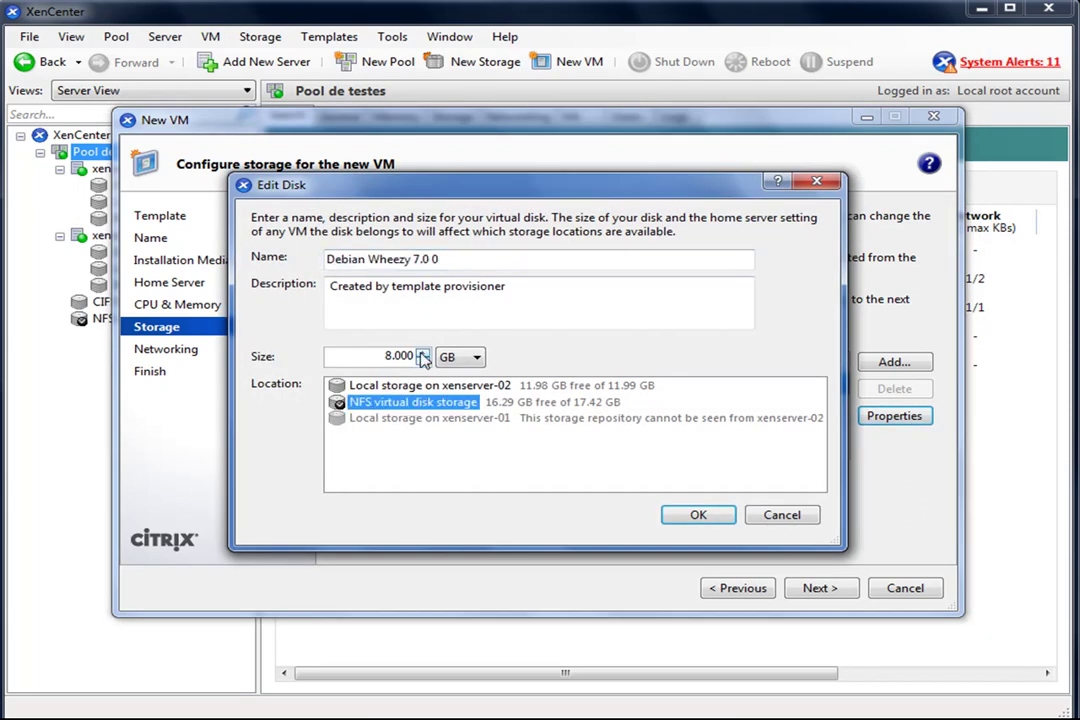
pyautogui.doubleClick(423, 357)
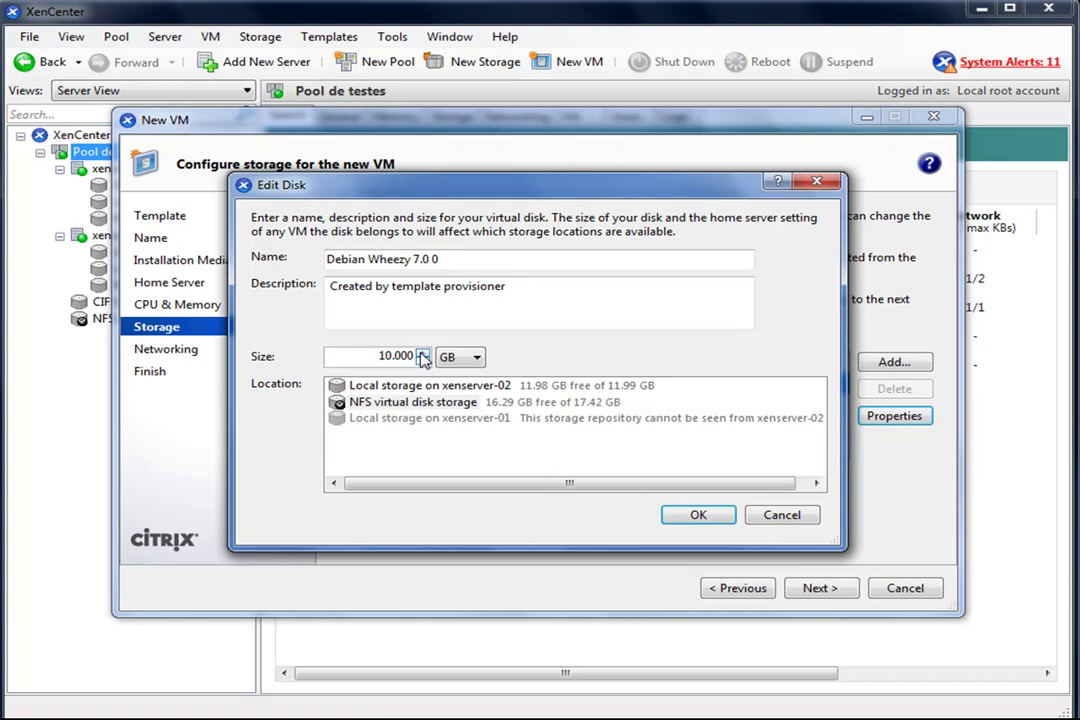
pyautogui.click(423, 357)
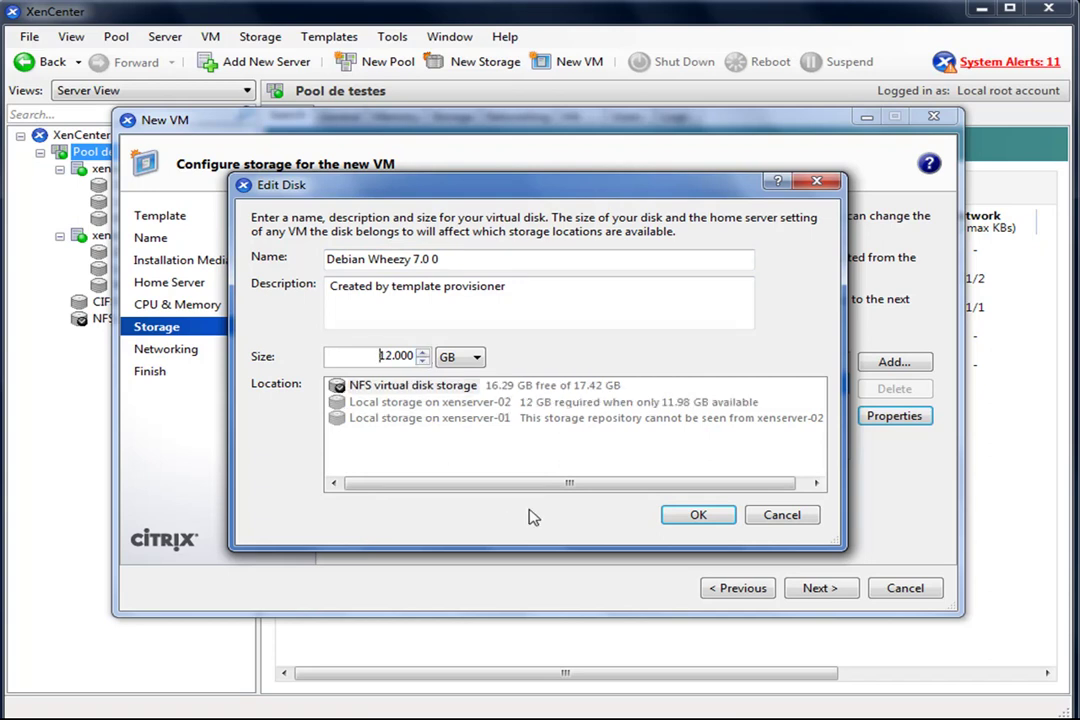
pyautogui.click(410, 389)
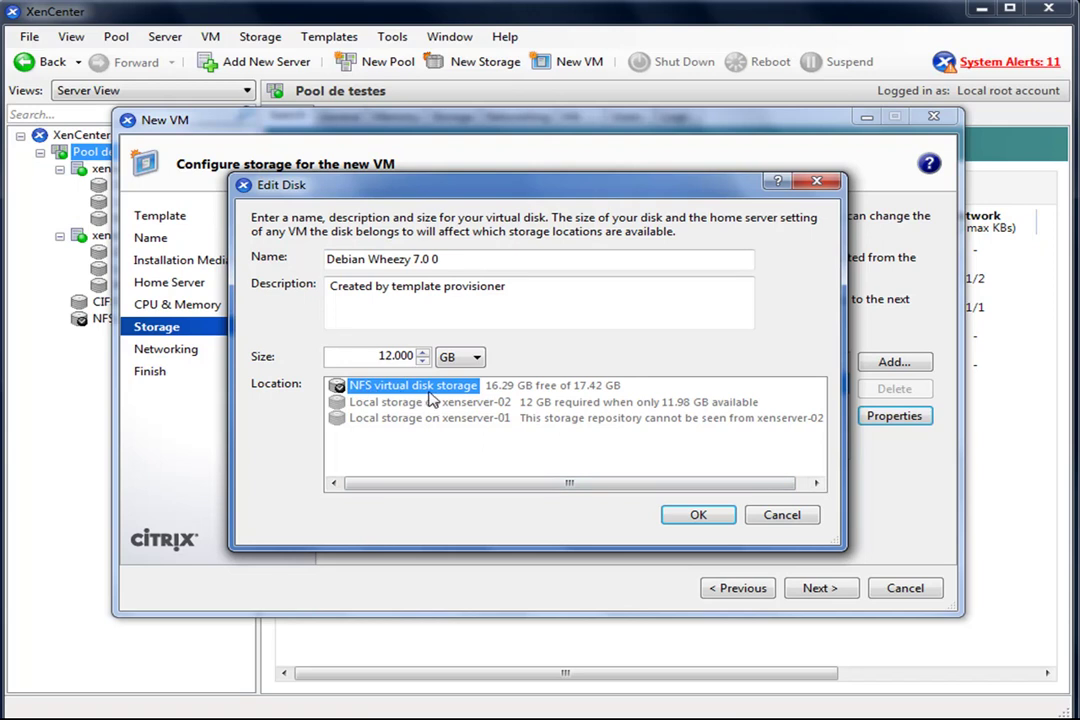
pyautogui.click(701, 516)
# - Accept the default networking and create the Debian Wheezy 7.0 VM
pyautogui.click(836, 592)
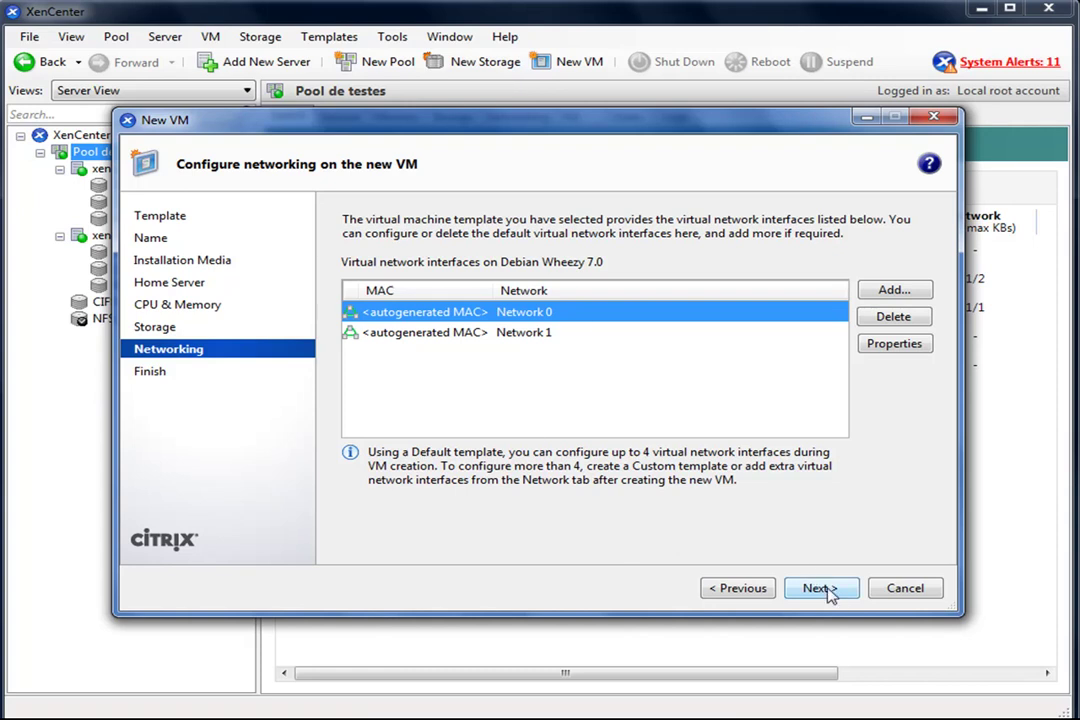
pyautogui.click(818, 589)
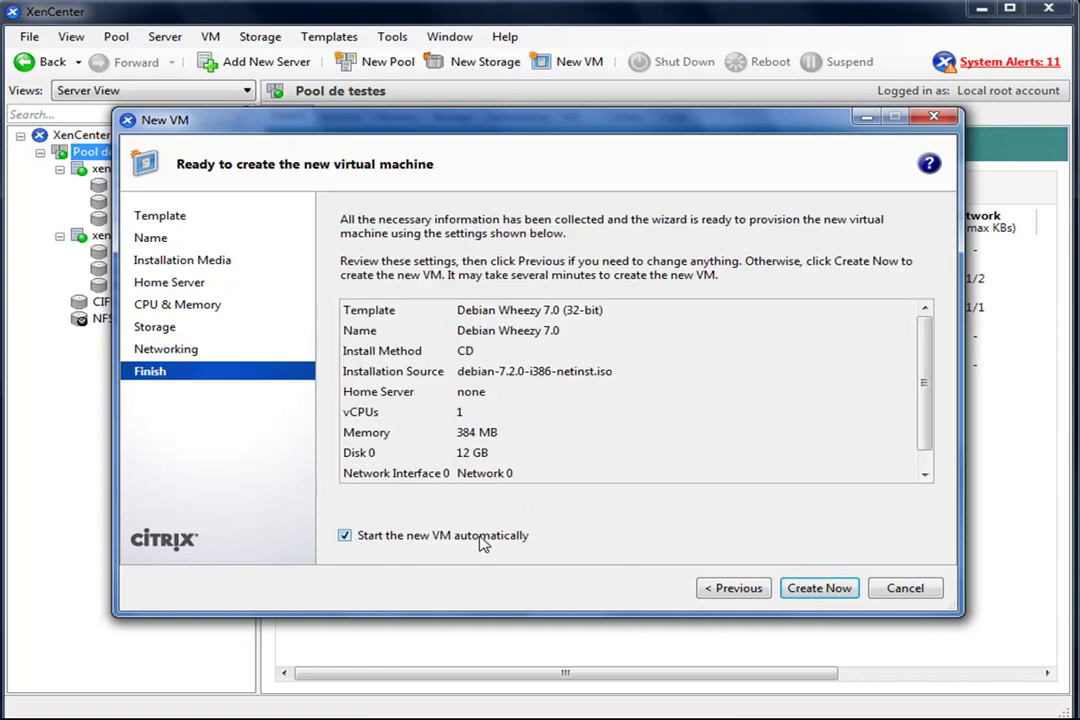
pyautogui.click(820, 588)
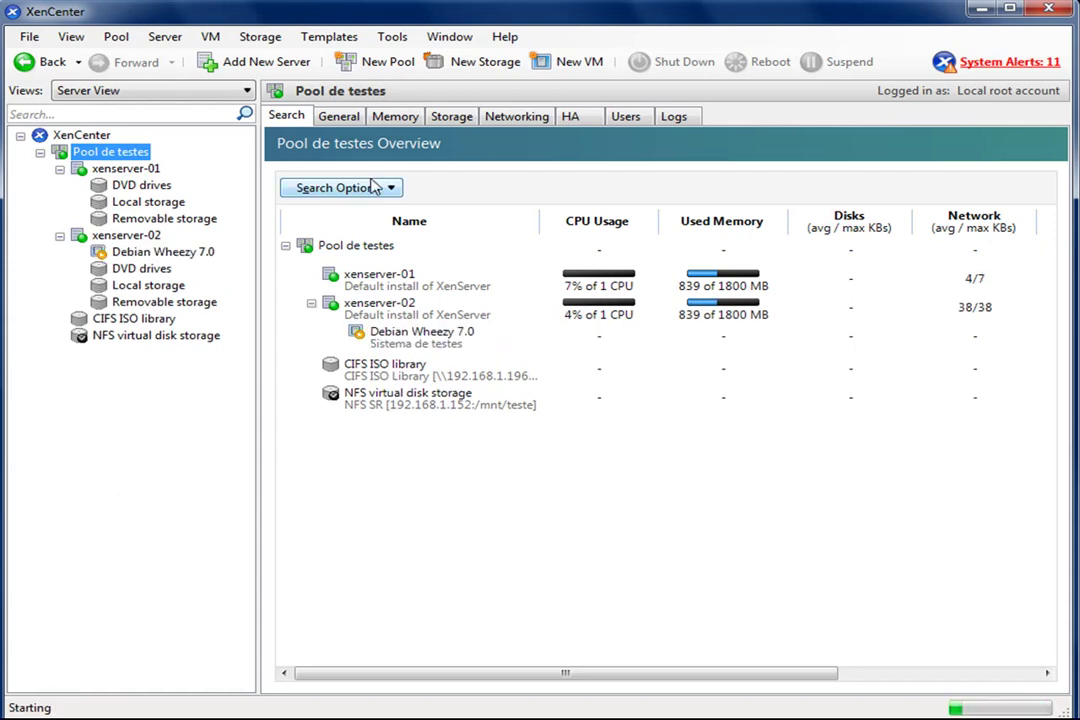
# - Check the new VM and its 12 GB disk on the NFS storage, then view the Debian Wheezy 7.0 console
pyautogui.click(131, 254)
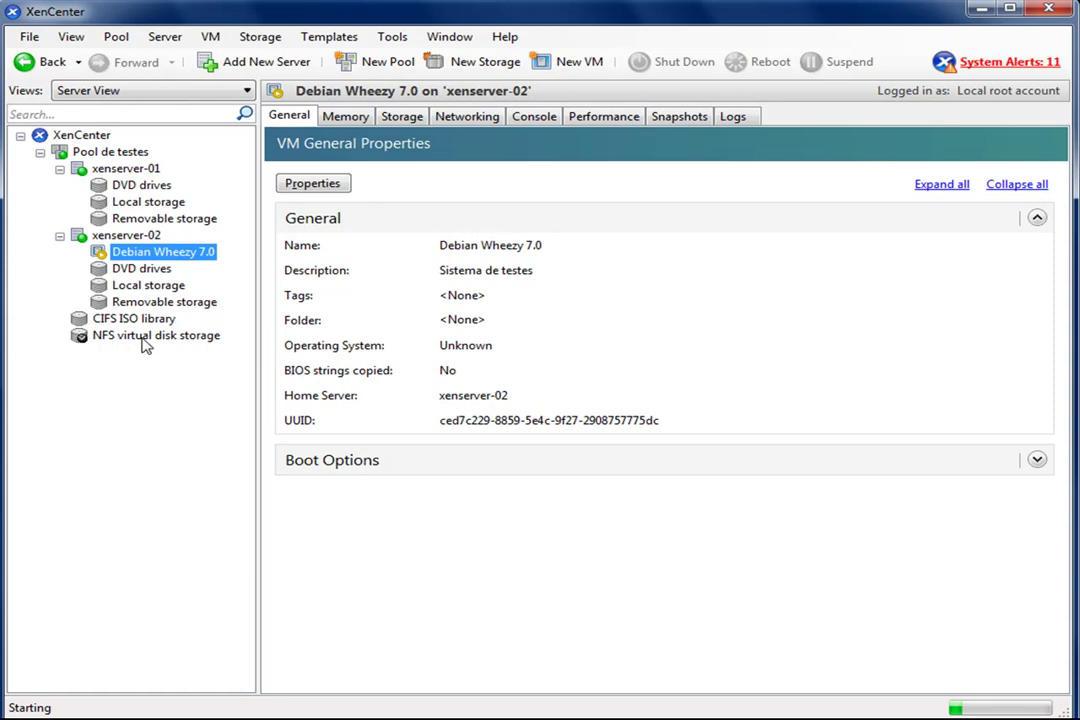
pyautogui.click(142, 340)
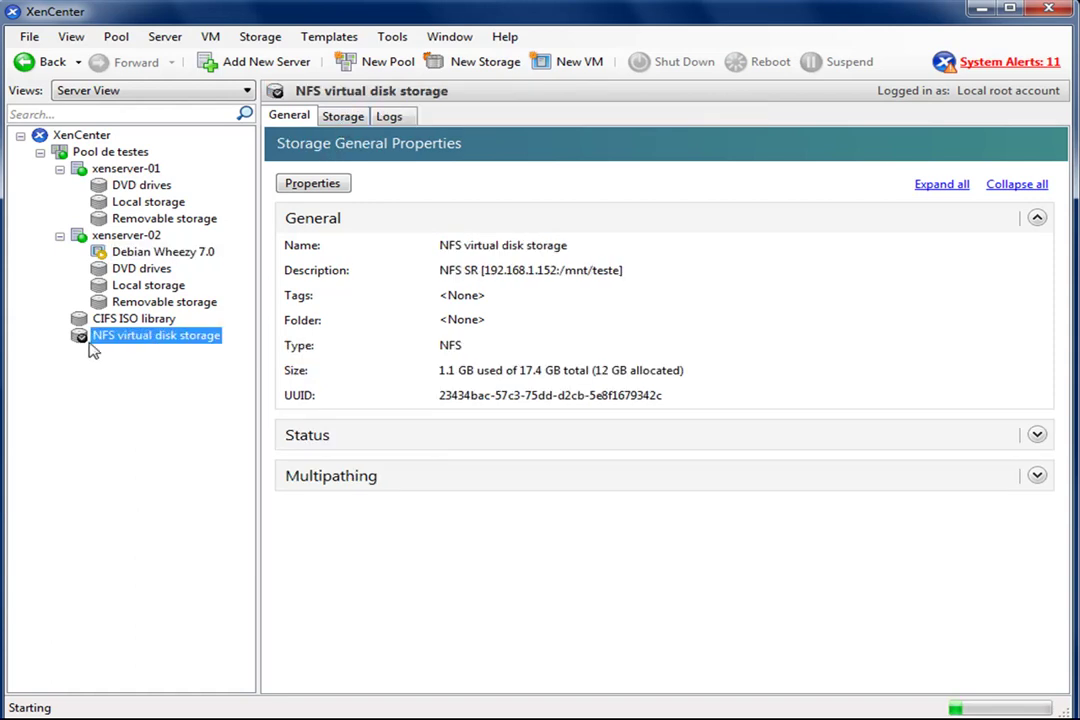
pyautogui.click(343, 116)
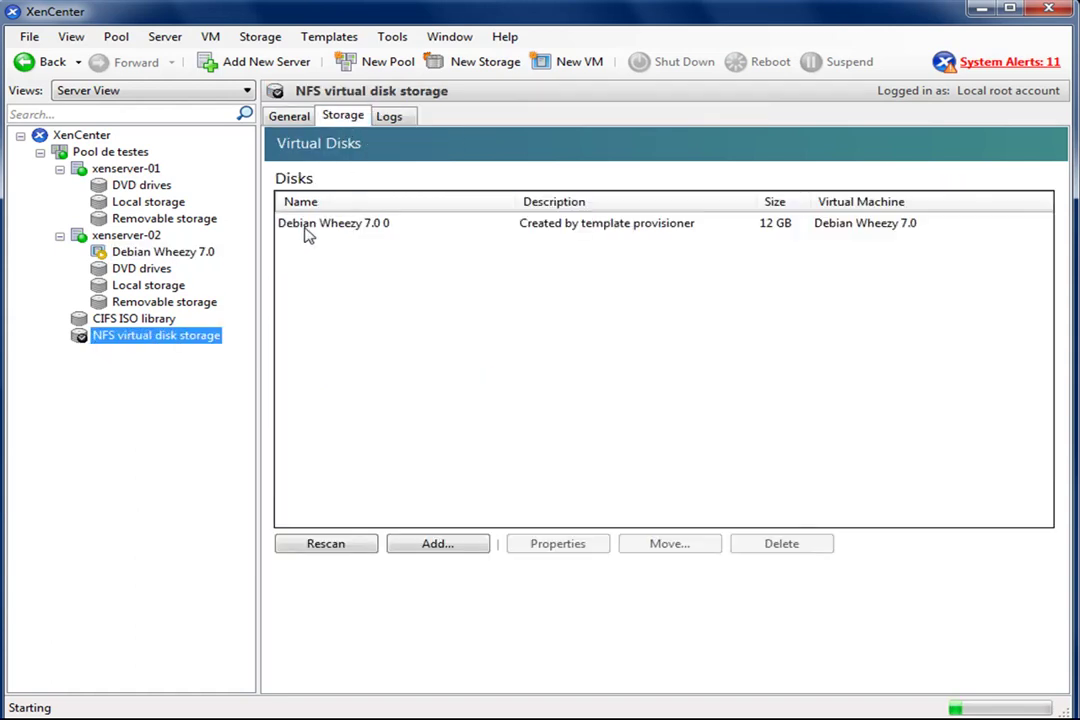
pyautogui.click(310, 226)
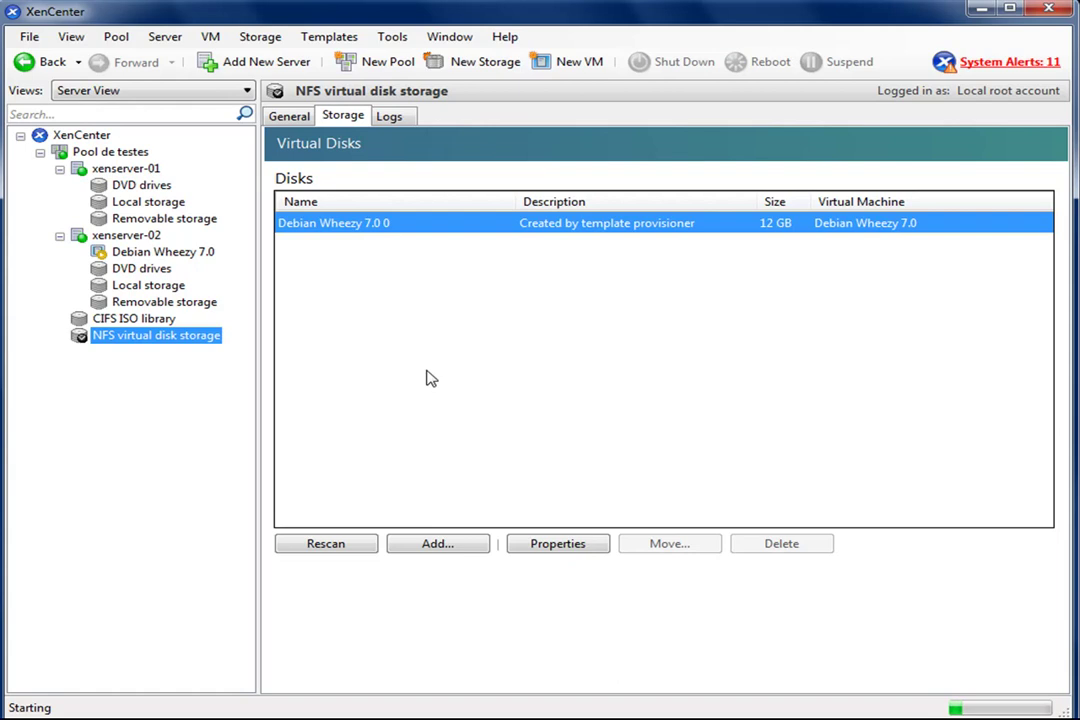
pyautogui.click(157, 254)
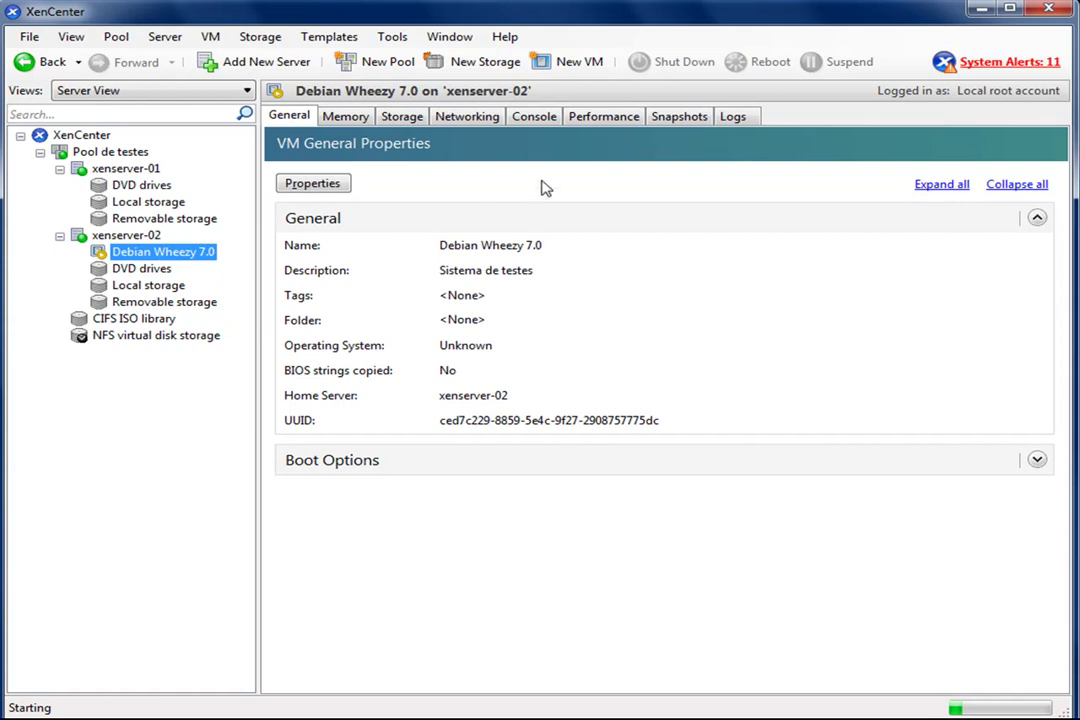
pyautogui.click(533, 117)
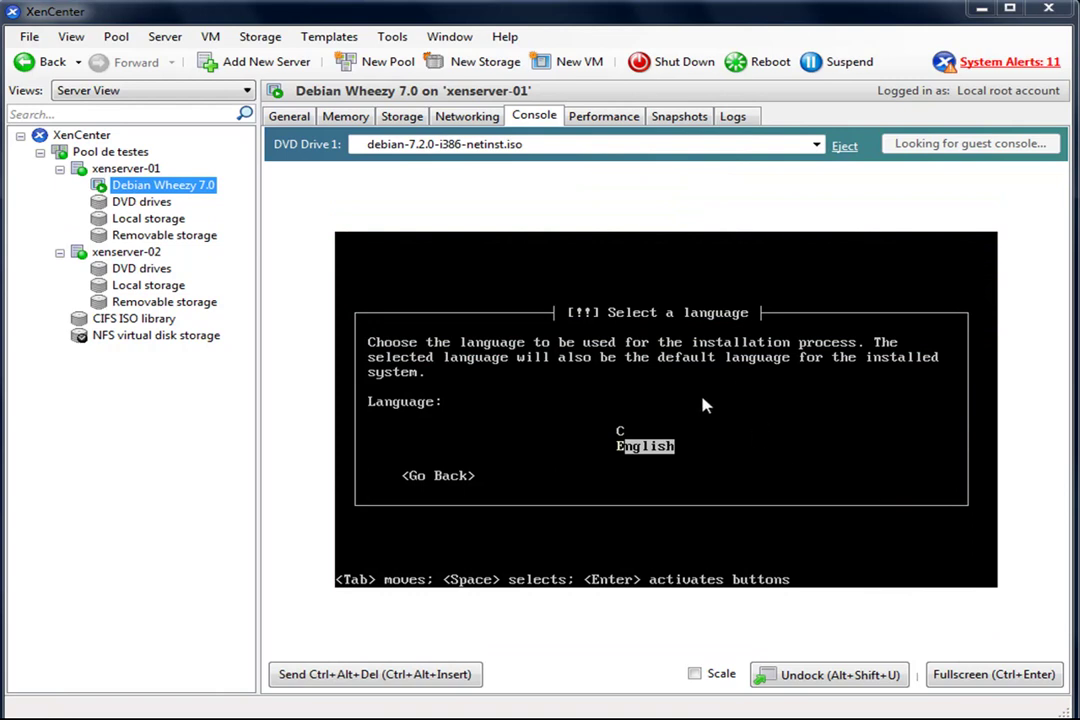
# - Choose English as the installer language and Brazil (South America) as the location
pyautogui.click(703, 405)
pyautogui.press('Return')
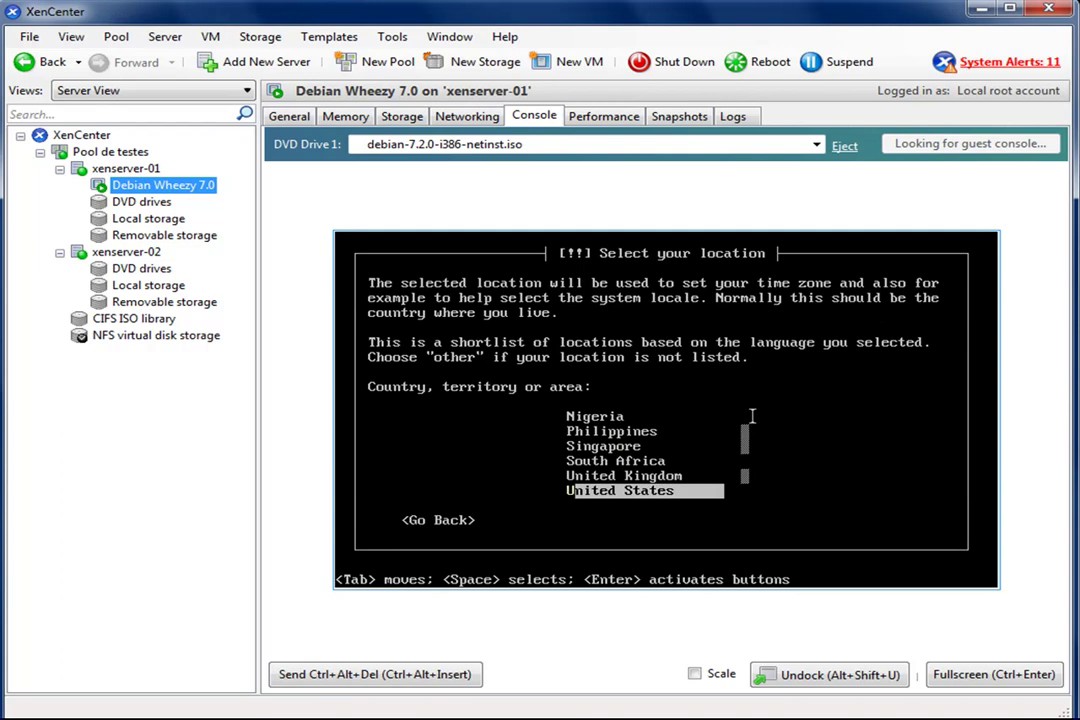
pyautogui.press('Down')
pyautogui.press('Down')
pyautogui.press('Down')
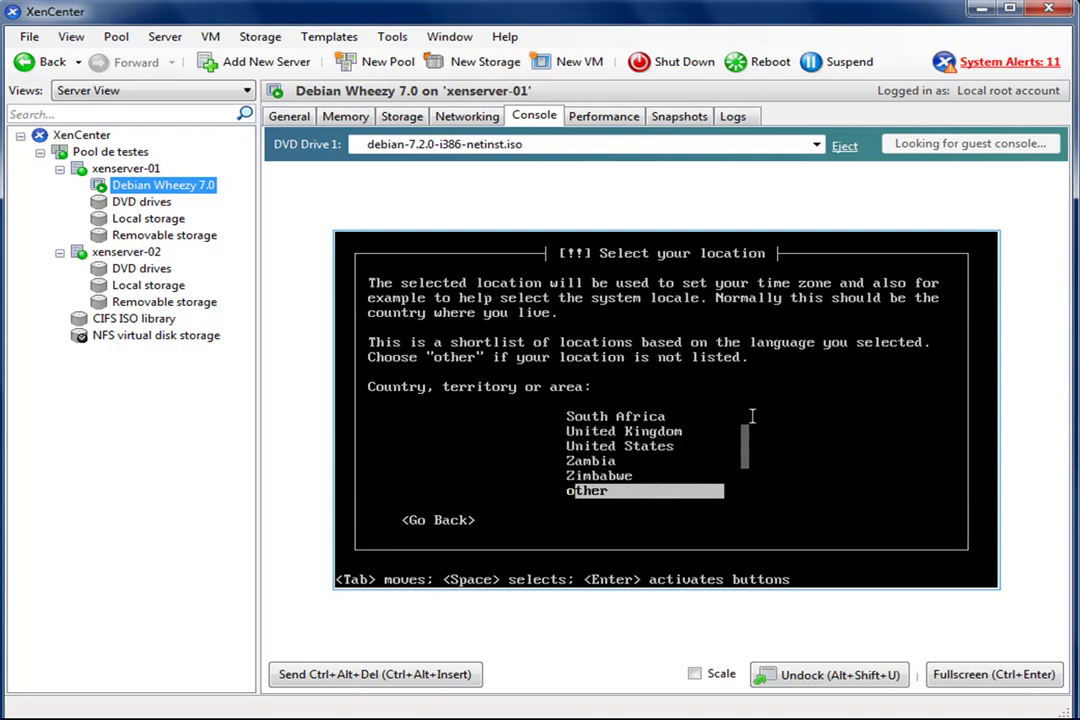
pyautogui.press('Return')
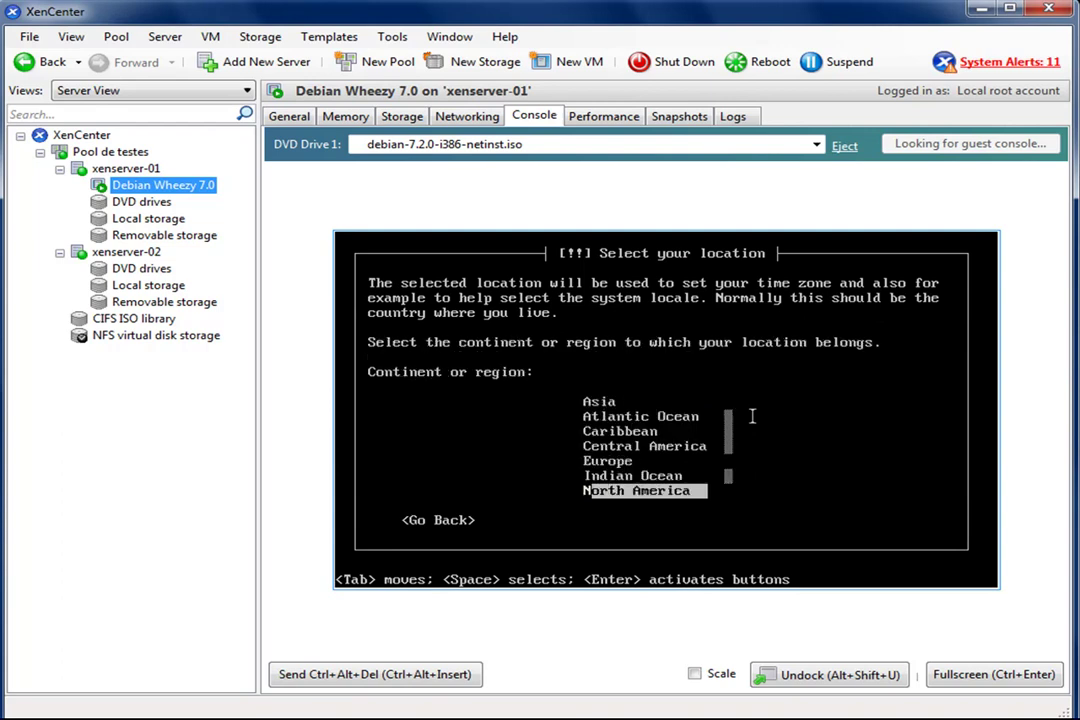
pyautogui.press('Down')
pyautogui.press('Down')
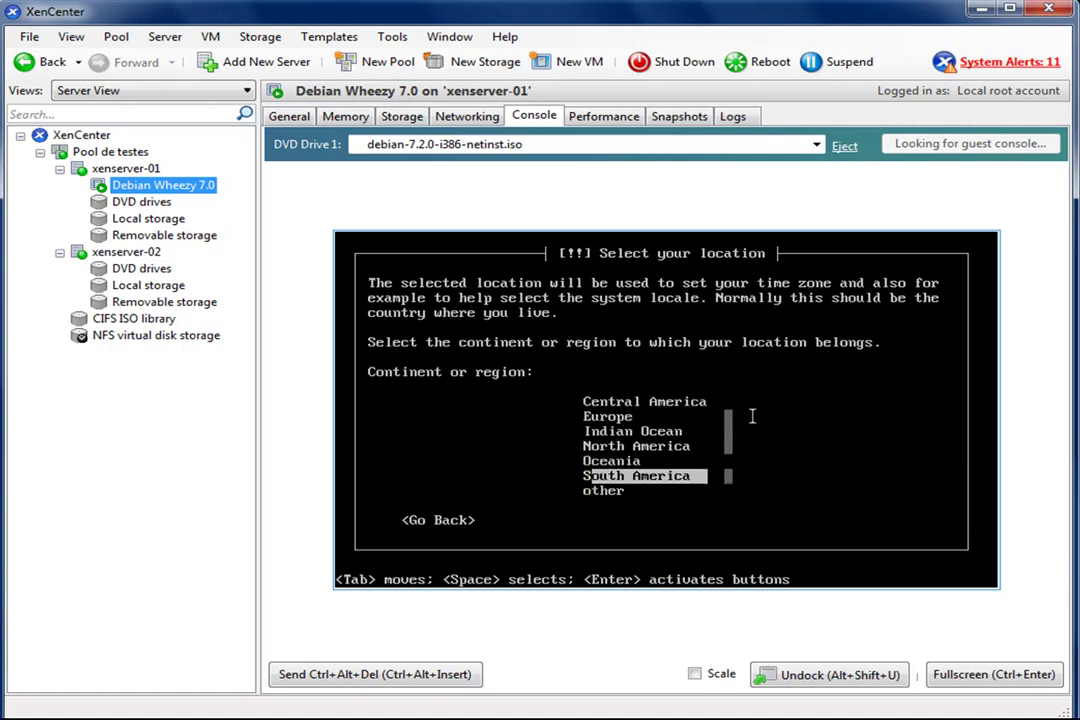
pyautogui.press('Return')
pyautogui.press('Down')
pyautogui.press('Down')
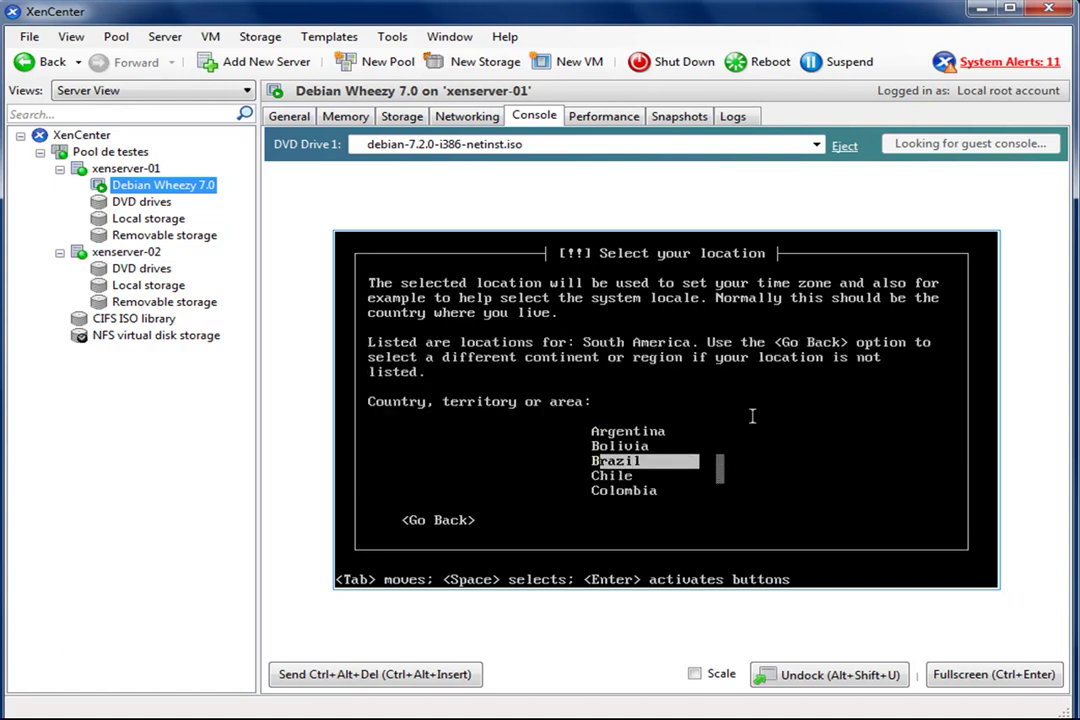
pyautogui.press('Return')
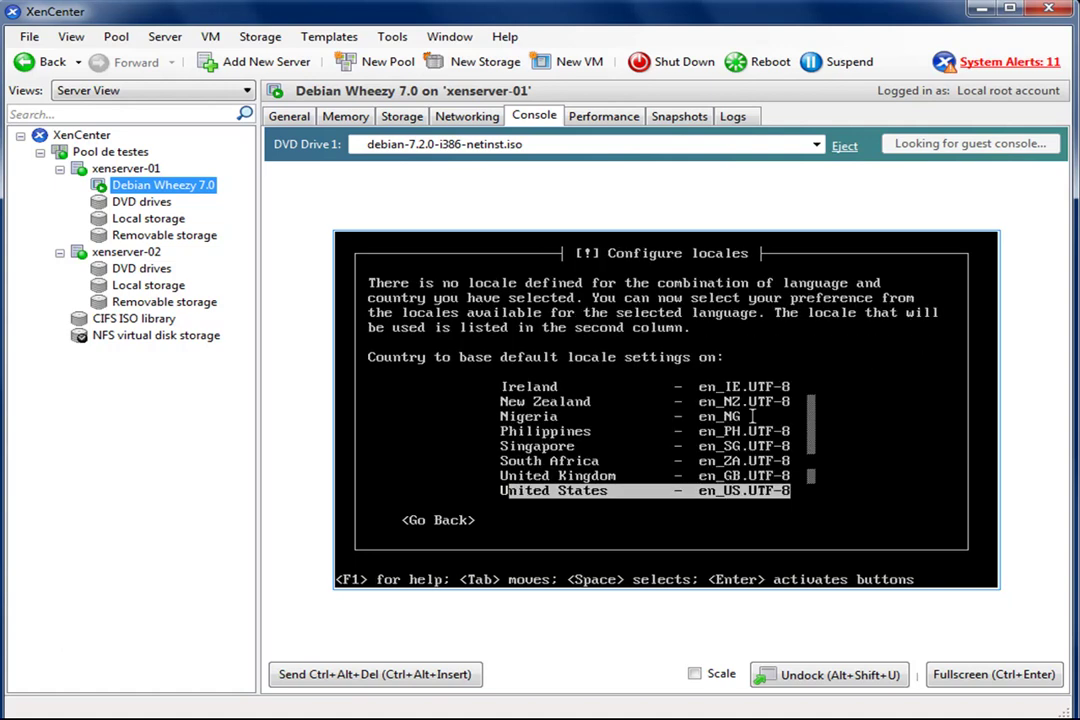
# - Pick the en_US.UTF-8 locale and the Brazilian keyboard keymap
pyautogui.press('Down')
pyautogui.press('Down')
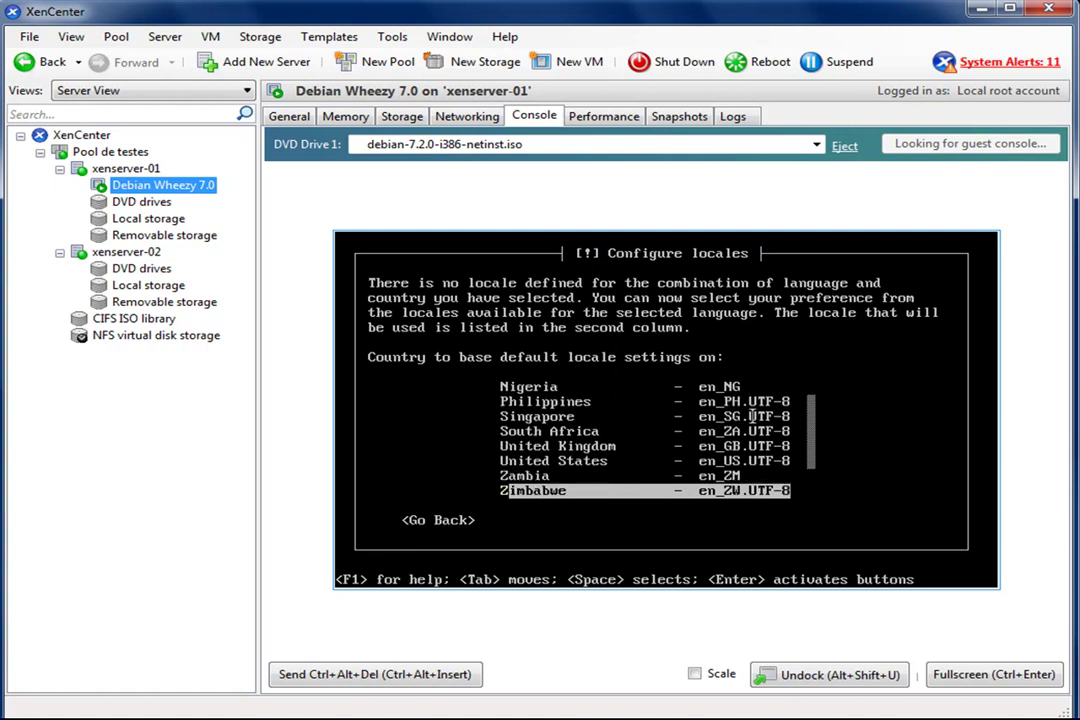
pyautogui.press('Up')
pyautogui.press('Up')
pyautogui.press('Up')
pyautogui.press('Up')
pyautogui.press('Up')
pyautogui.press('Up')
pyautogui.press('Up')
pyautogui.press('Up')
pyautogui.press('Up')
pyautogui.press('Up')
pyautogui.press('Up')
pyautogui.press('Up')
pyautogui.press('Up')
pyautogui.press('Up')
pyautogui.press('Up')
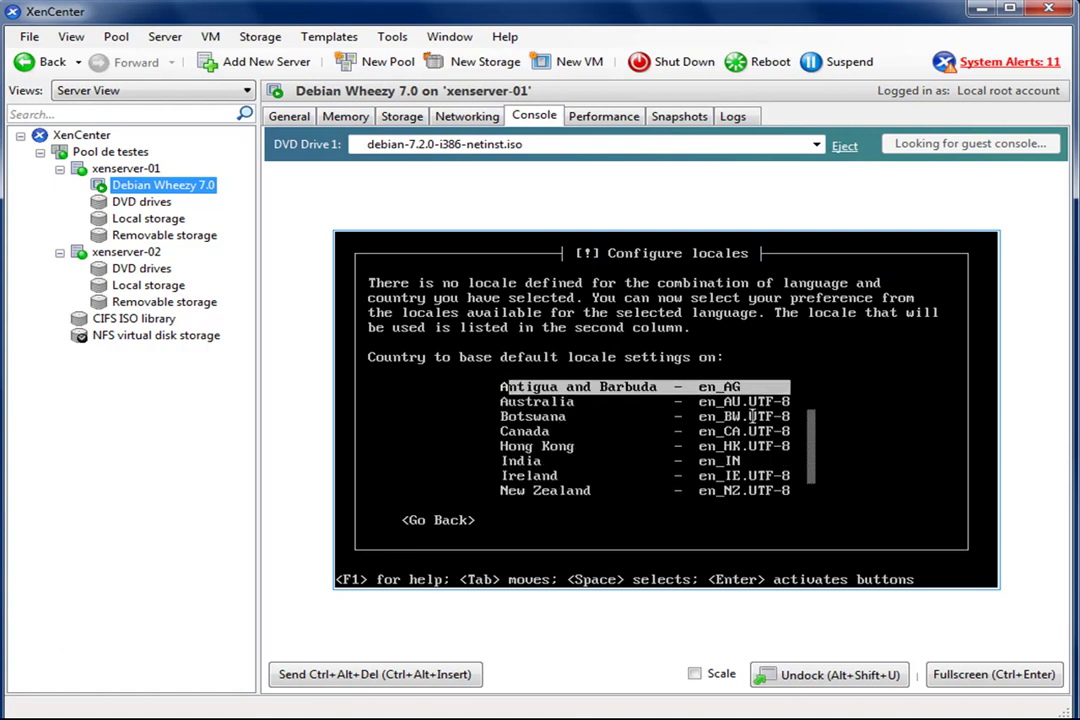
pyautogui.press('Down')
pyautogui.press('Down')
pyautogui.press('Down')
pyautogui.press('Down')
pyautogui.press('Down')
pyautogui.press('Down')
pyautogui.press('Down')
pyautogui.press('Down')
pyautogui.press('Down')
pyautogui.press('Down')
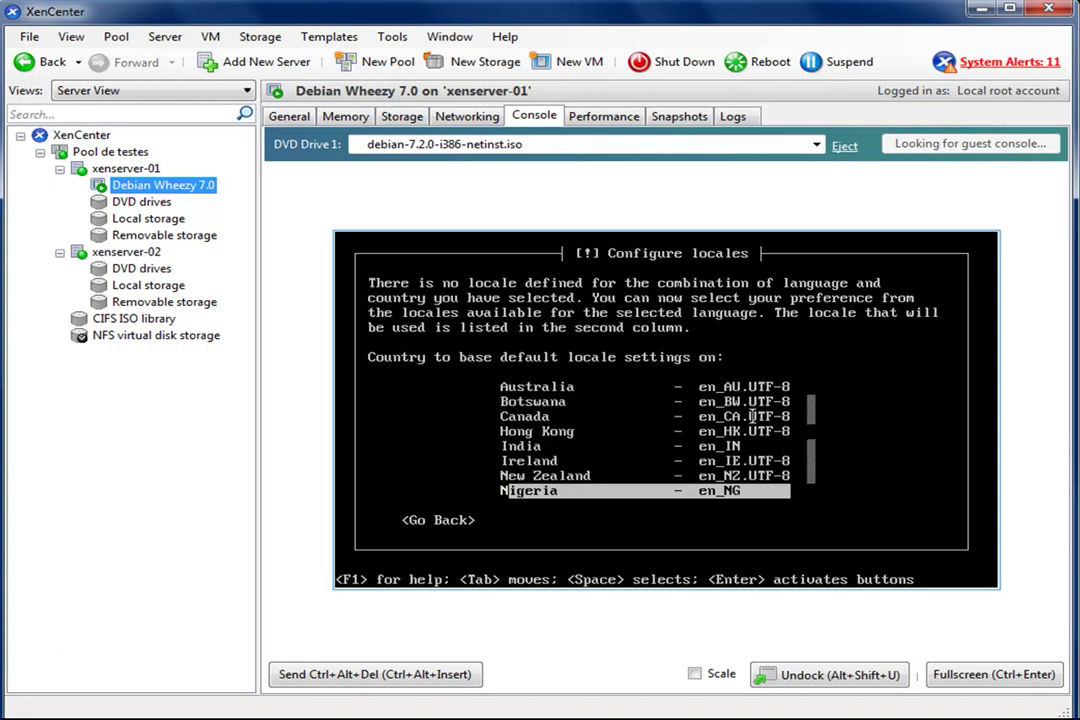
pyautogui.press('Down')
pyautogui.press('Down')
pyautogui.press('Down')
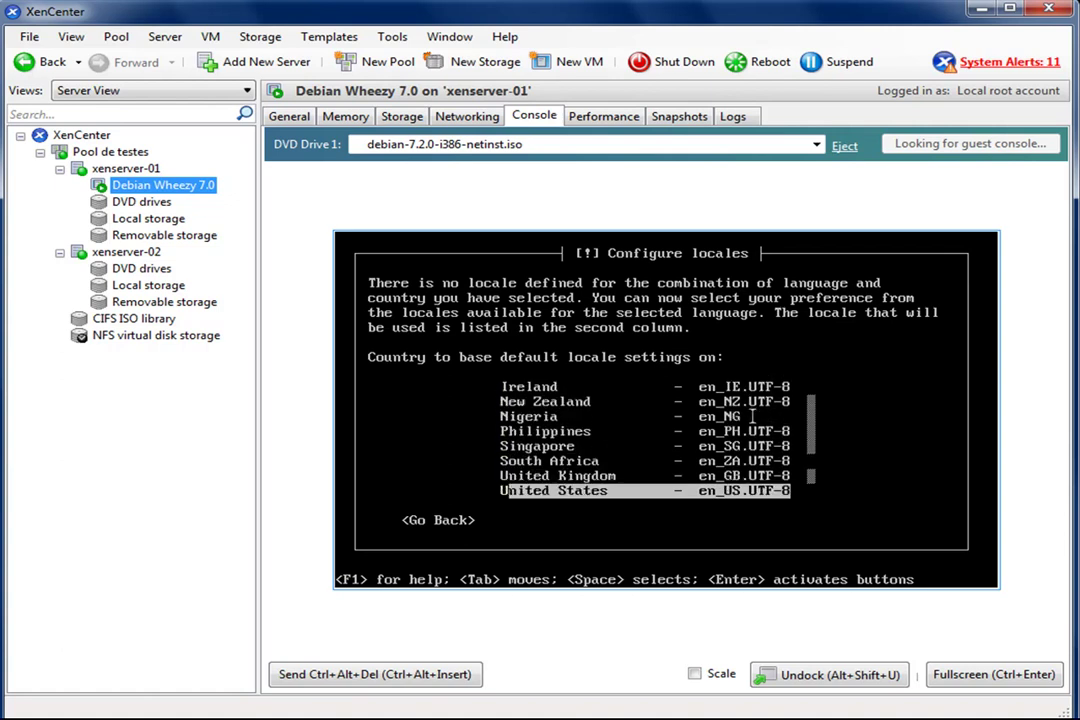
pyautogui.press('Return')
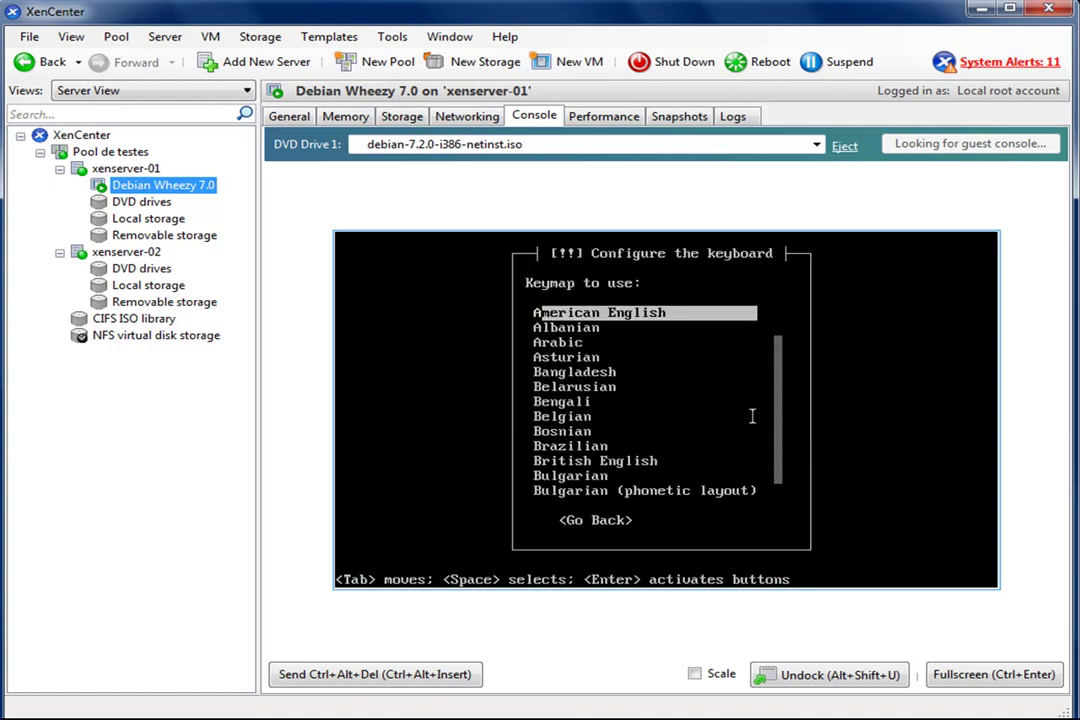
pyautogui.press('Down')
pyautogui.press('Down')
pyautogui.press('Down')
pyautogui.press('Down')
pyautogui.press('Down')
pyautogui.press('Down')
pyautogui.press('Down')
pyautogui.press('Down')
pyautogui.press('Down')
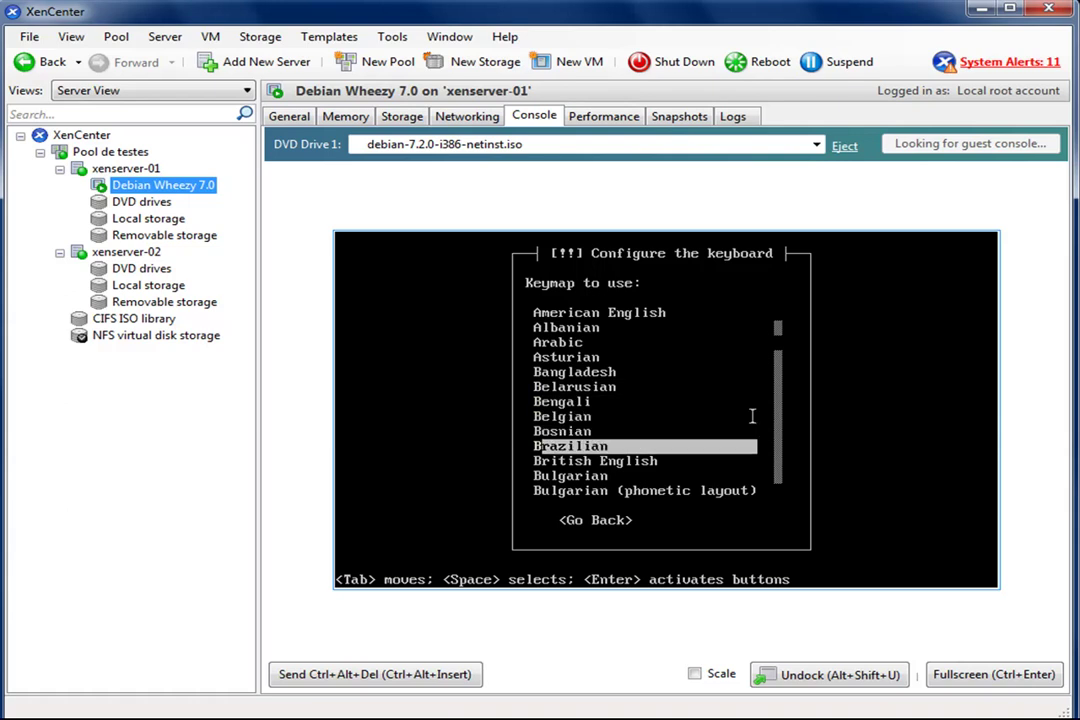
pyautogui.press('Return')
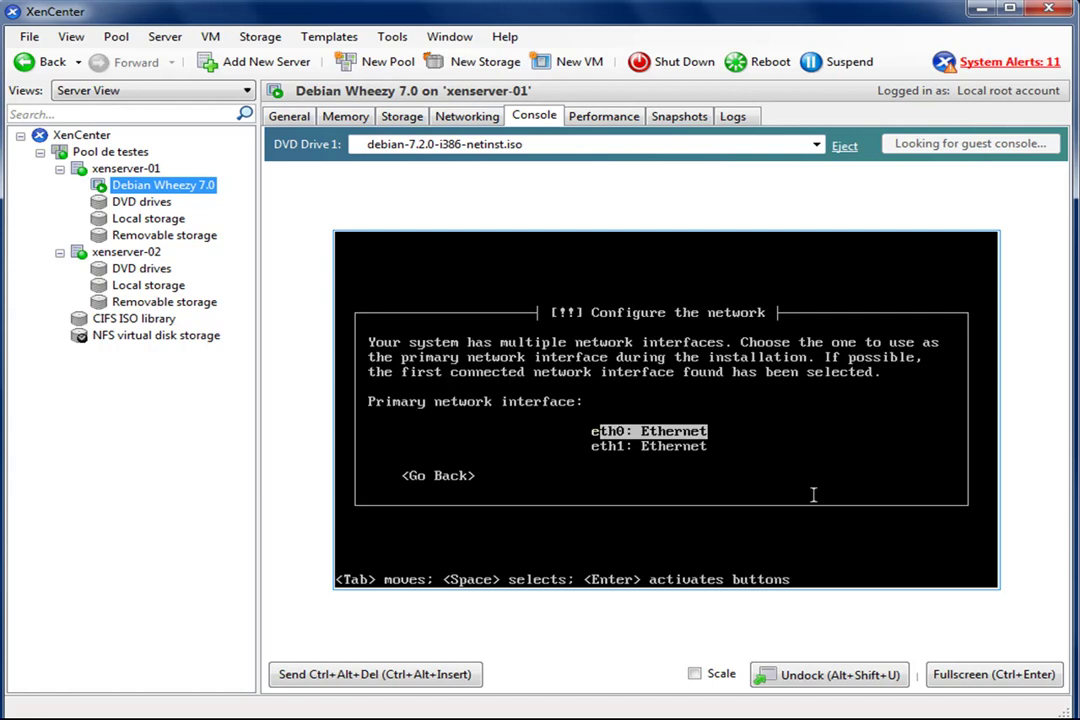
# - Use eth0 as the network interface, keep hostname debian, and set the root password
pyautogui.press('Return')
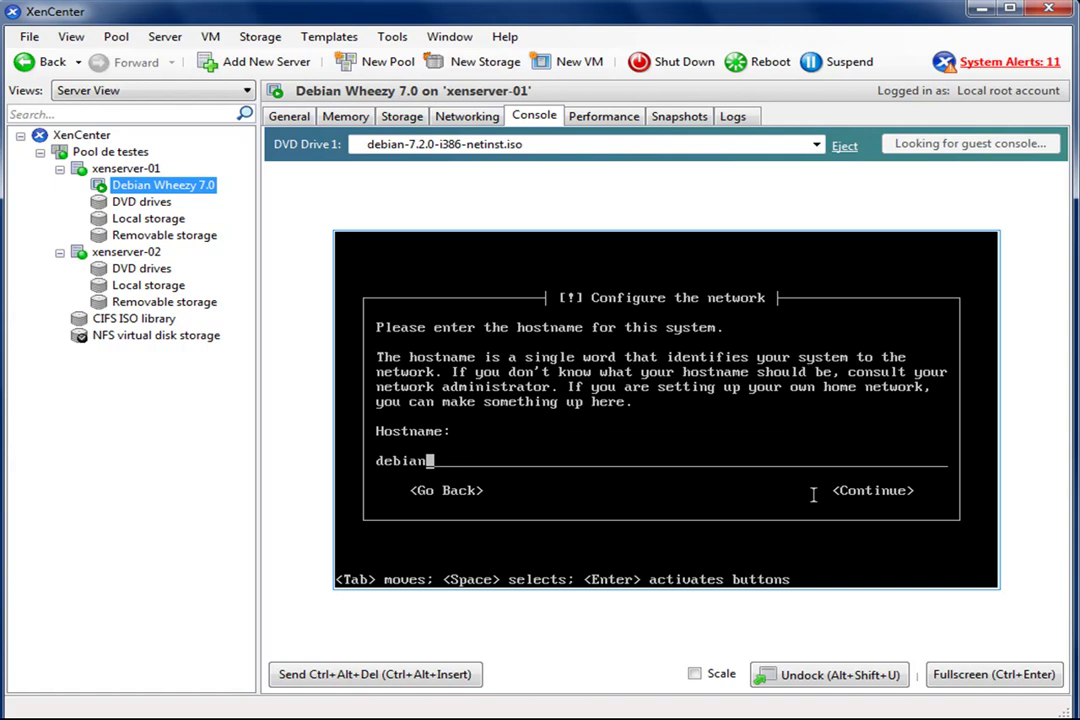
pyautogui.press('Return')
pyautogui.press('Return')
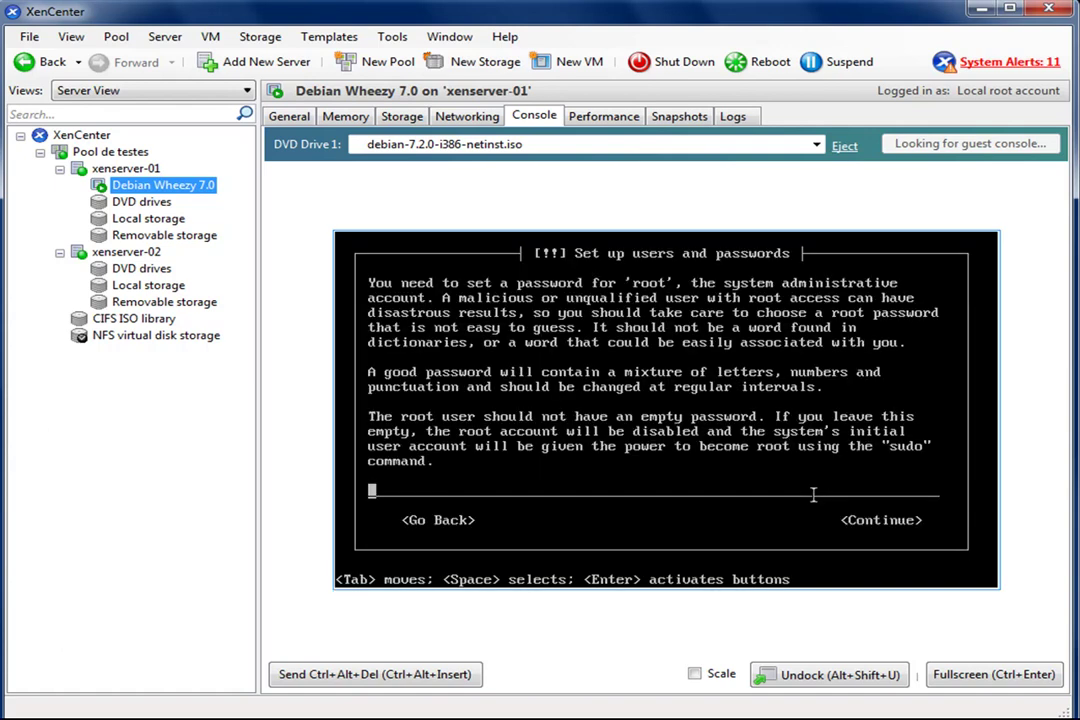
pyautogui.write('*******')
pyautogui.press('Return')
pyautogui.write('*******')
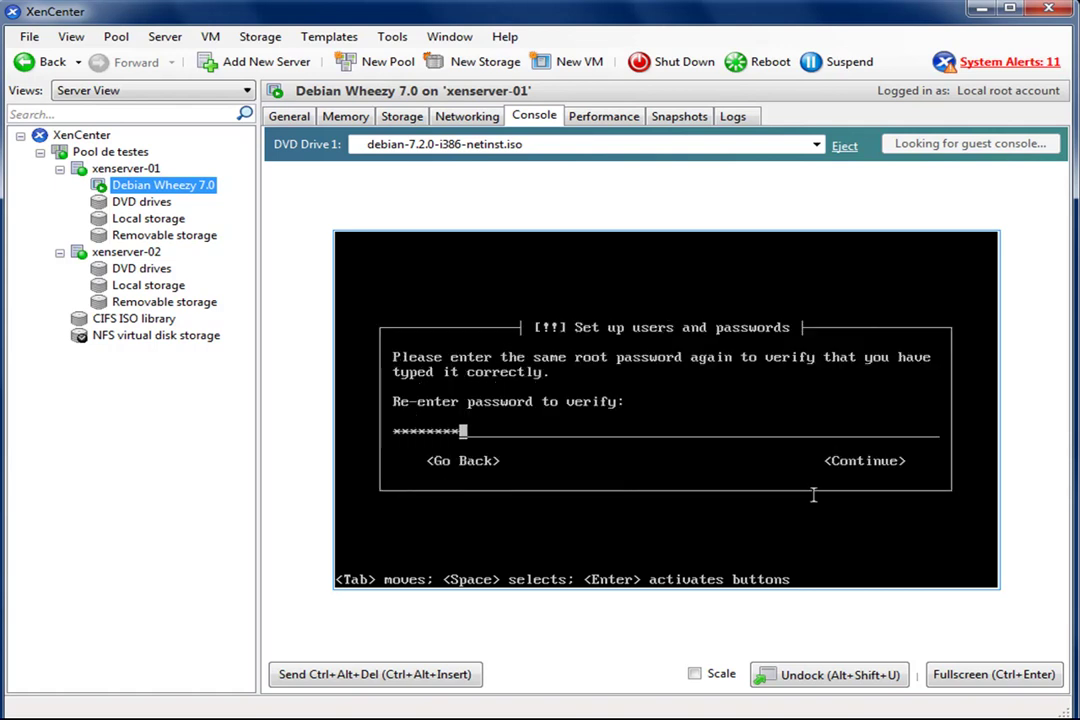
pyautogui.press('Return')
# - Create the user account with full name, username and password, and choose the São Paulo time zone
pyautogui.write('Fa')
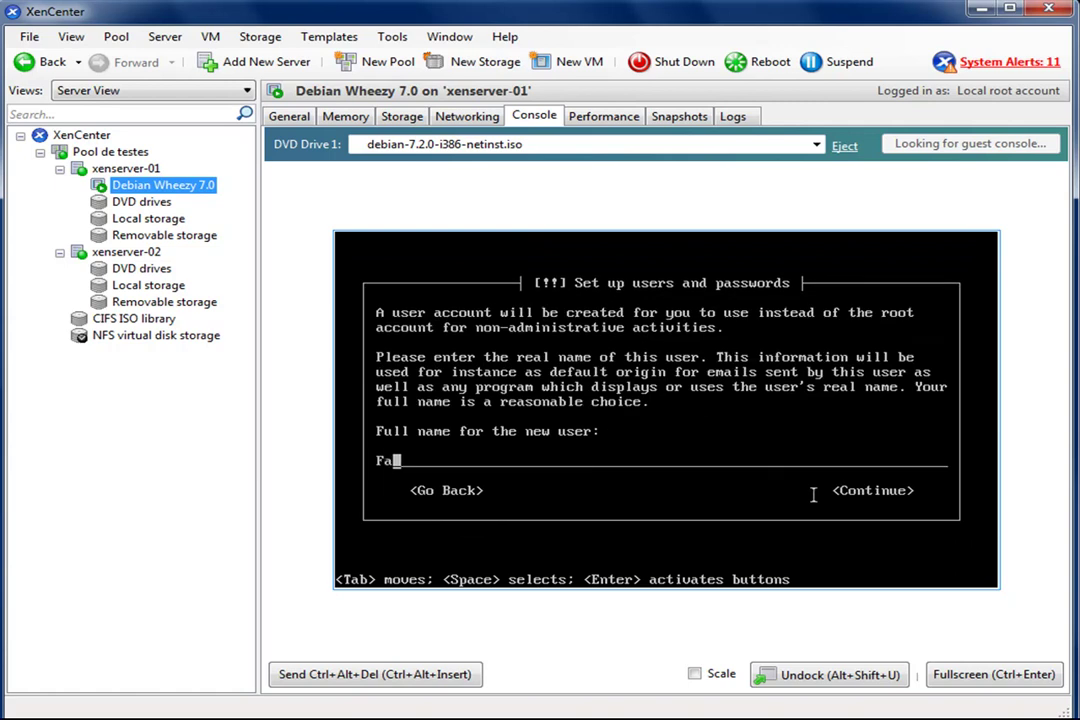
pyautogui.write('bio dos Reis')
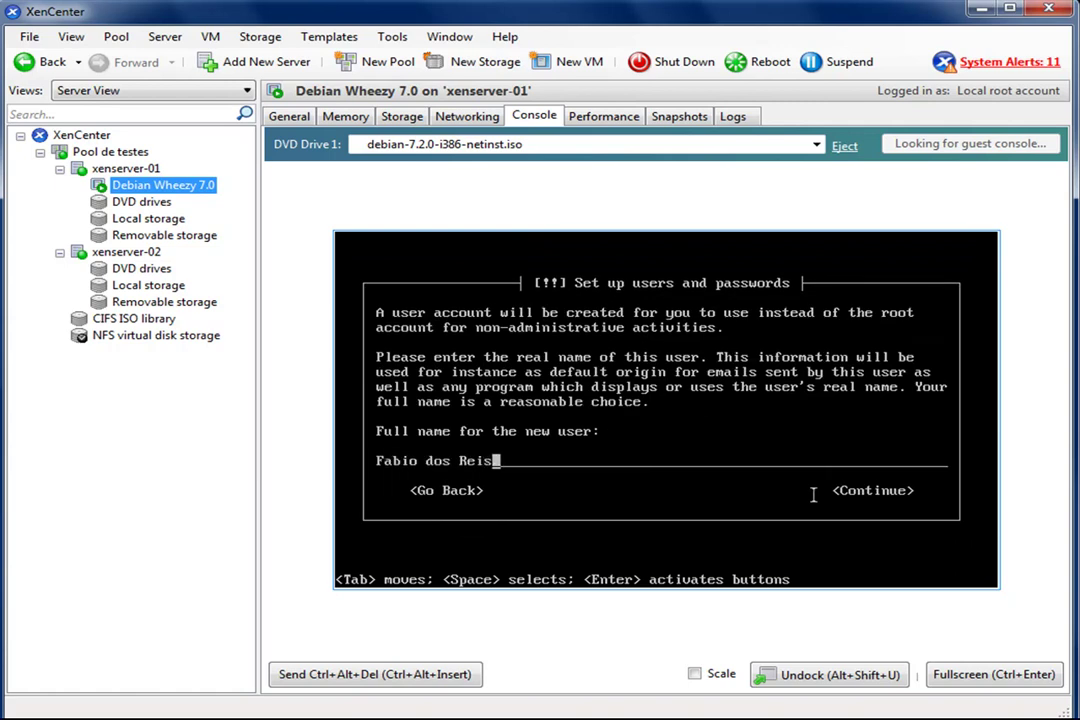
pyautogui.press('Return')
pyautogui.press('Return')
pyautogui.write('********')
pyautogui.press('Return')
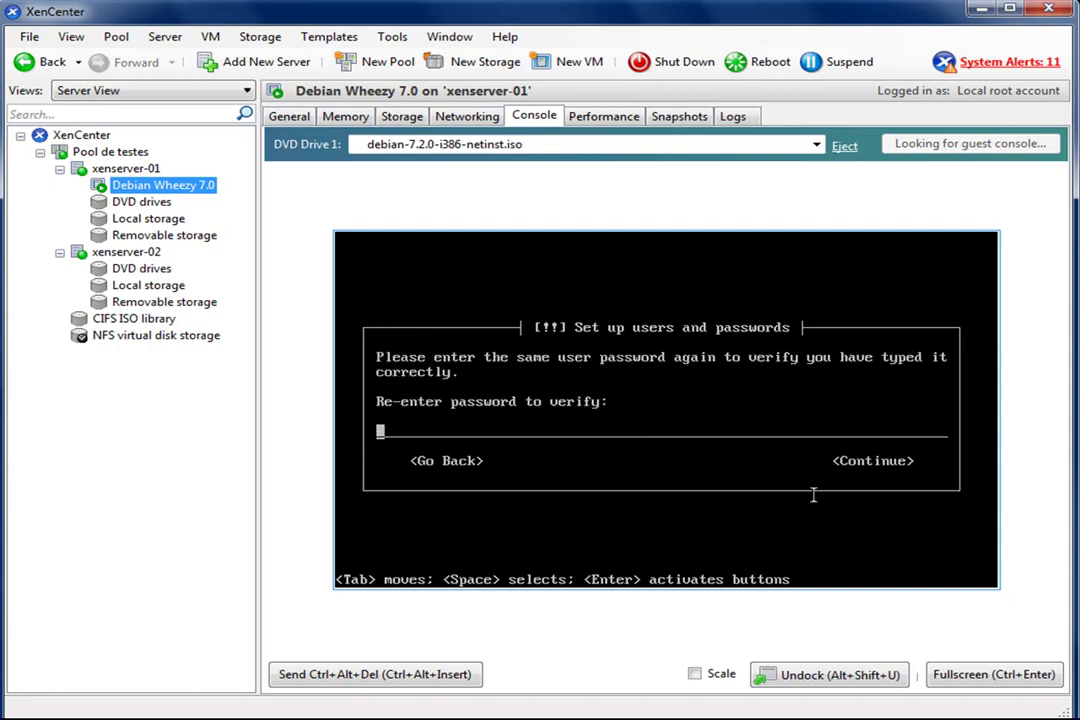
pyautogui.write('********')
pyautogui.press('Return')
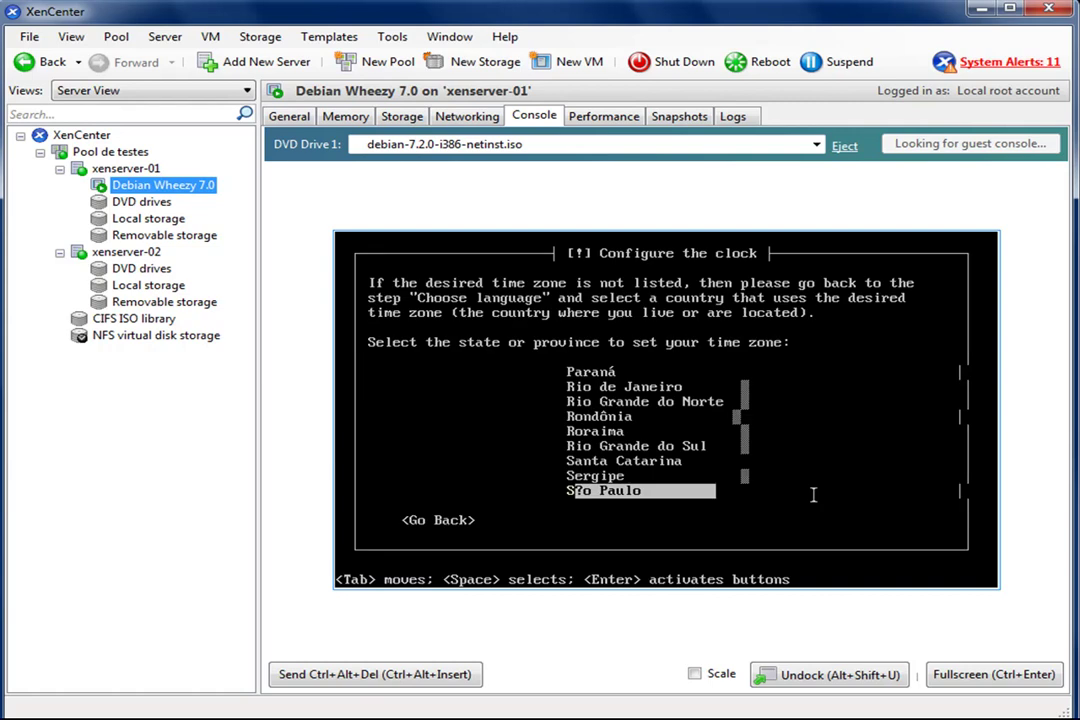
pyautogui.press('Return')
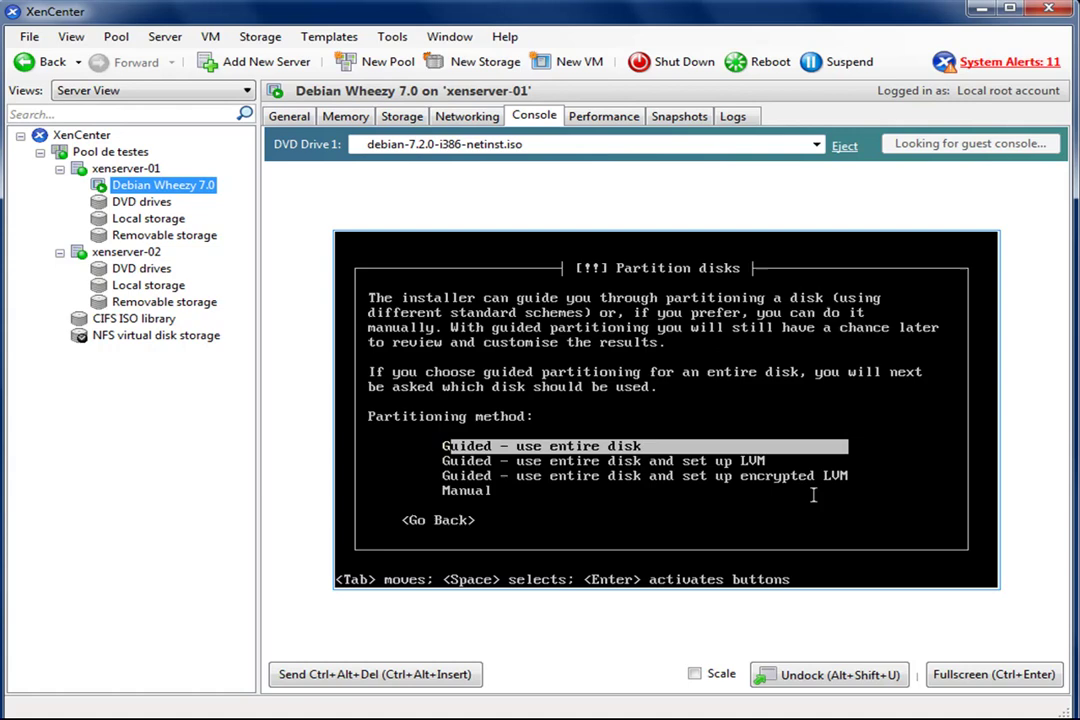
# - Guided-partition the entire 12.9 GB virtual disk (xvda) and write the changes to disk
pyautogui.press('Return')
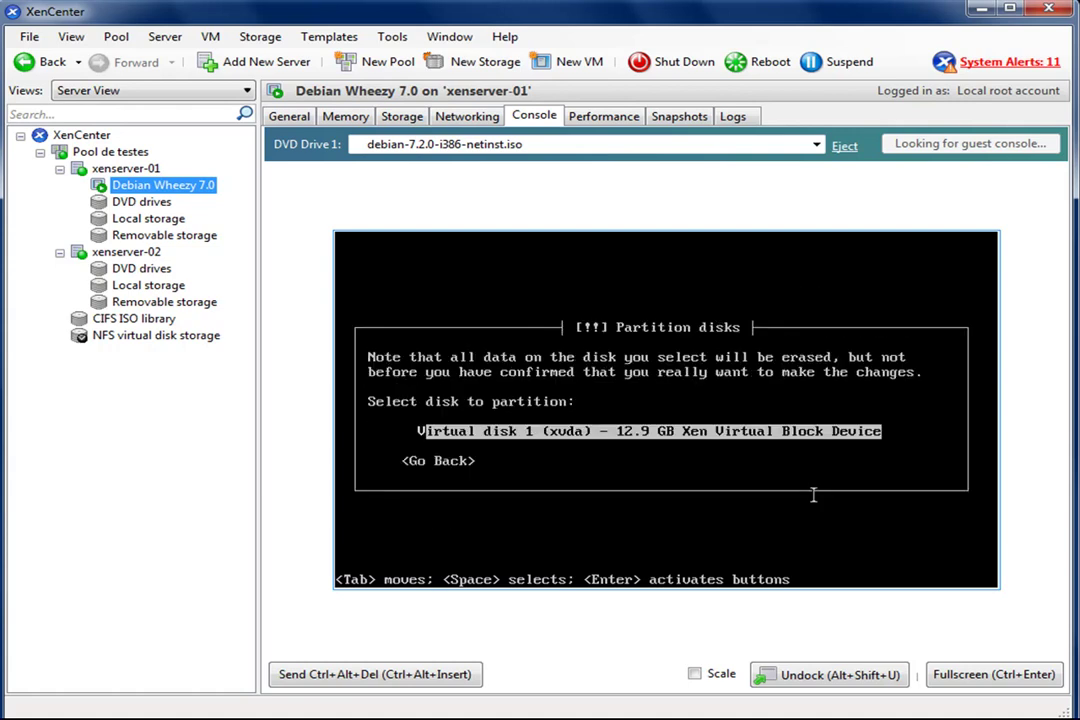
pyautogui.press('Return')
pyautogui.press('Return')
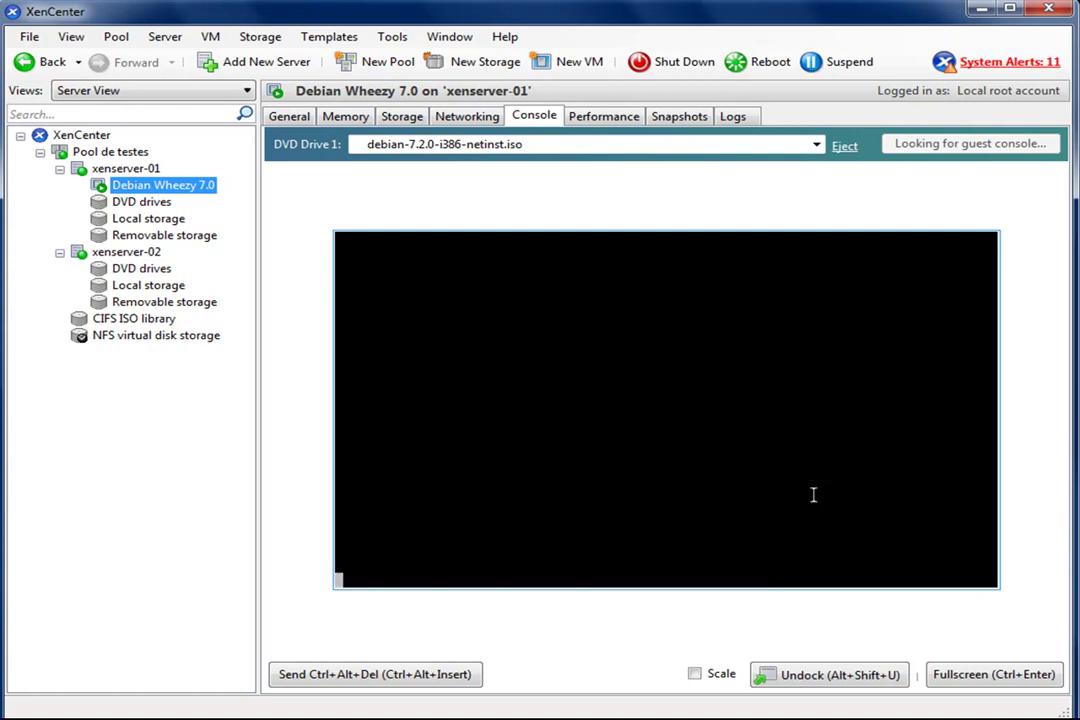
pyautogui.press('Return')
pyautogui.press('Tab')
pyautogui.press('Return')
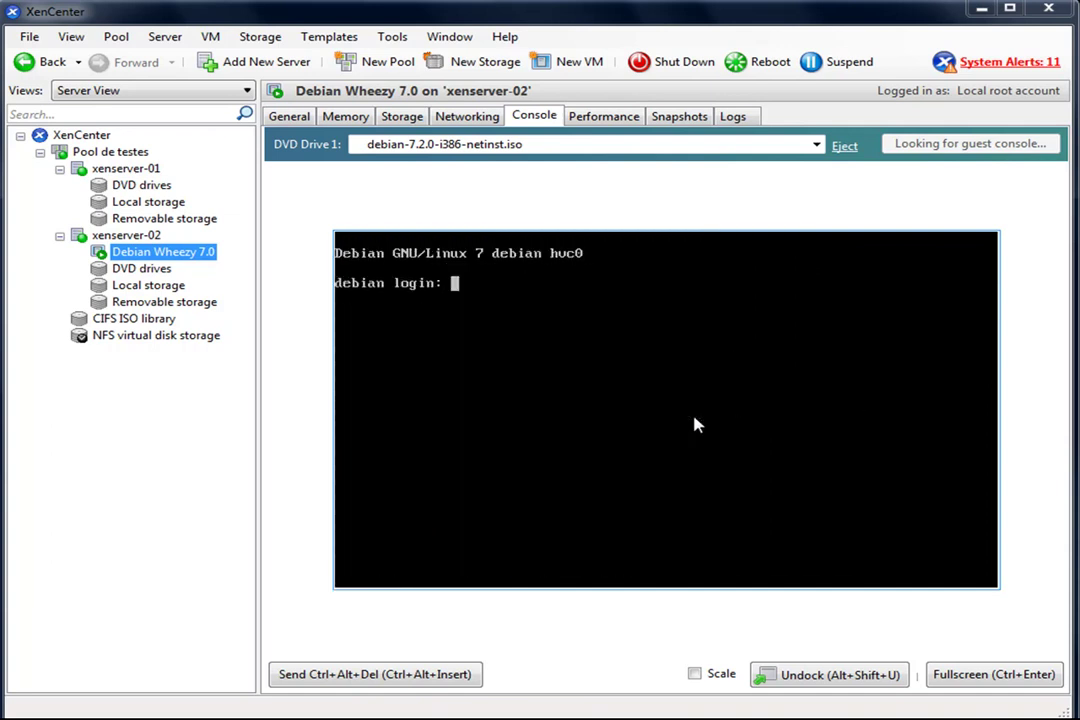
# - Log in at the debian prompt as root with the root password
pyautogui.write('roo')
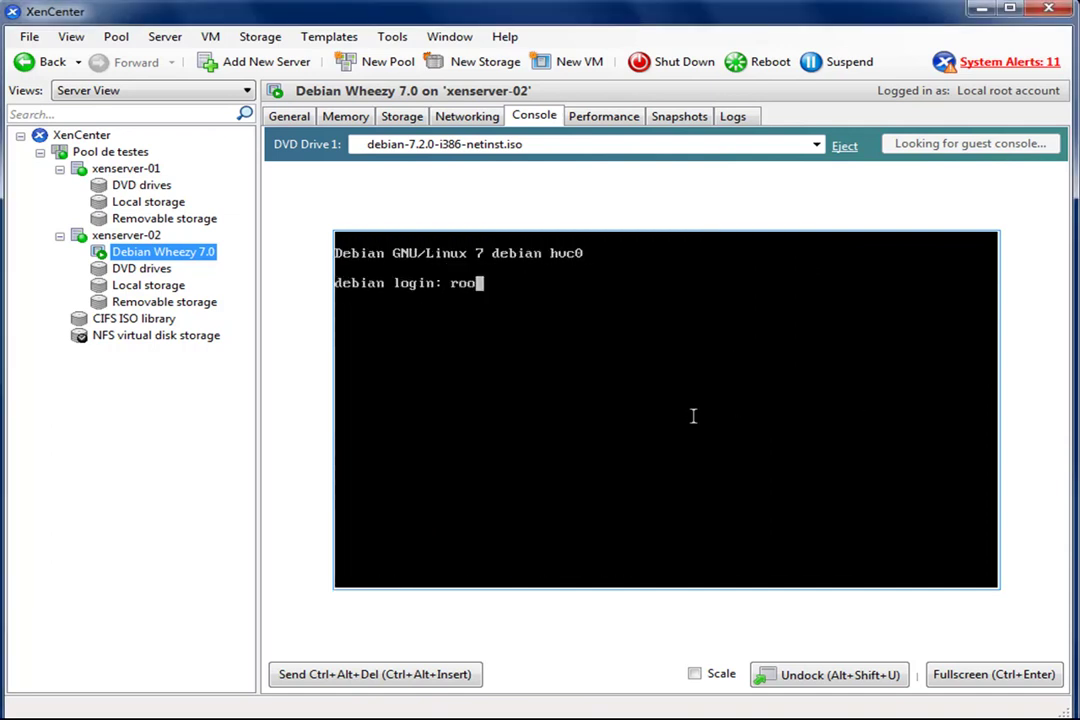
pyautogui.write('t')
pyautogui.press('Return')
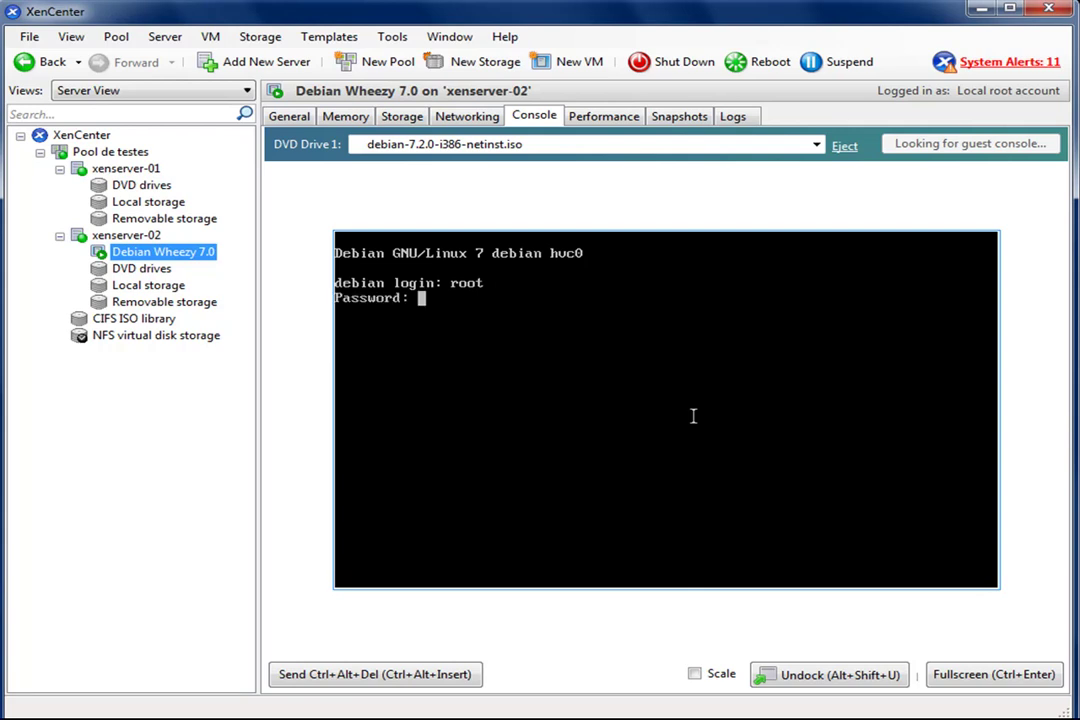
pyautogui.press('Return')
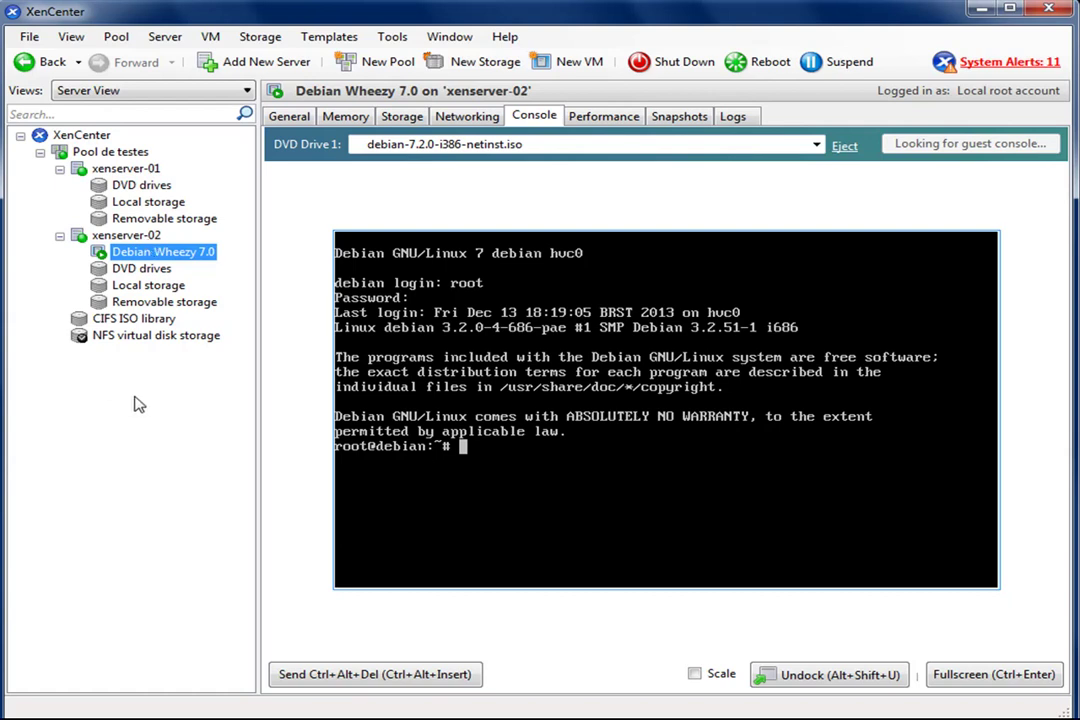
# - Show the Debian Wheezy 7.0 VM's Migrate to Server submenu listing xenserver-01
pyautogui.rightClick(158, 256)
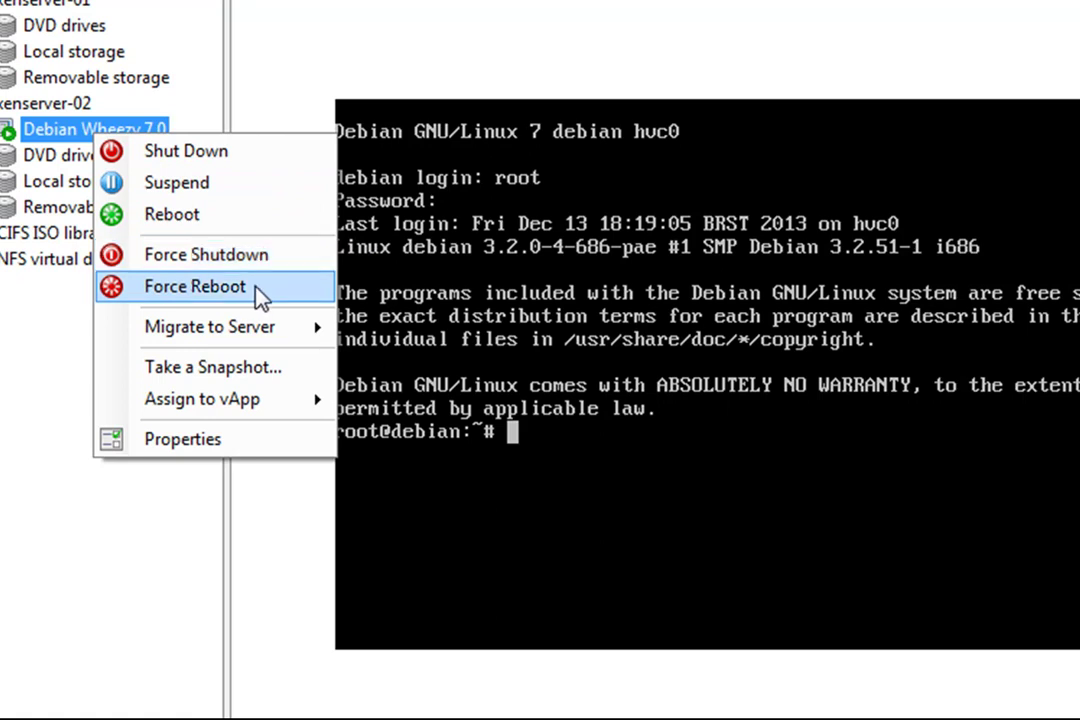
pyautogui.moveTo(186, 334)
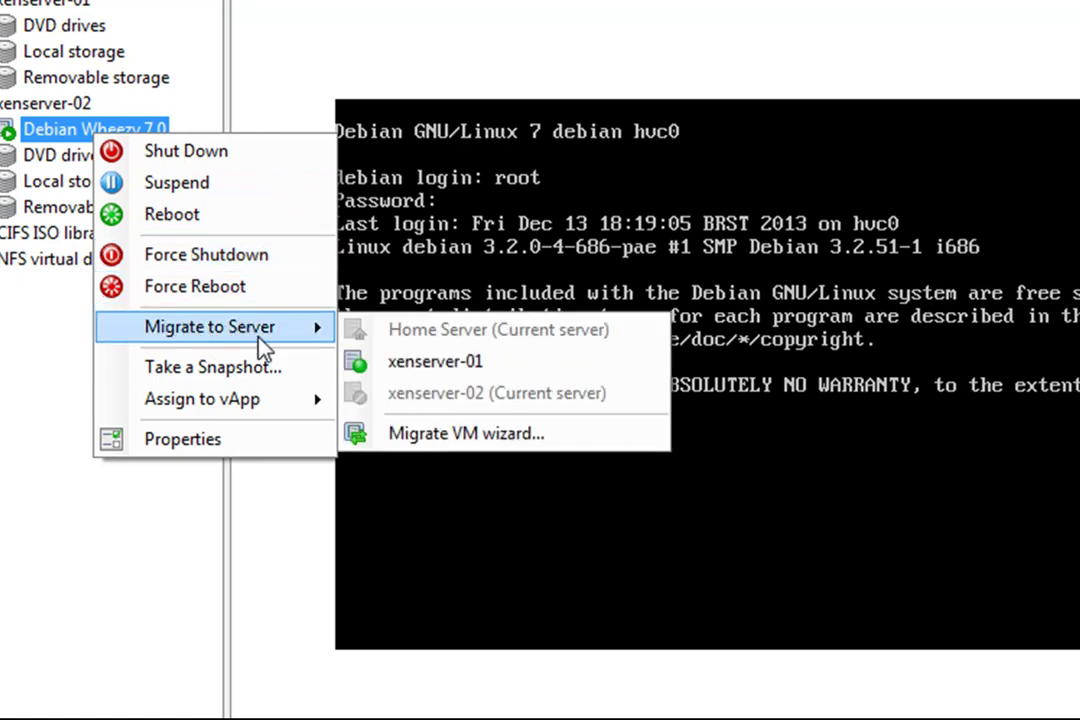